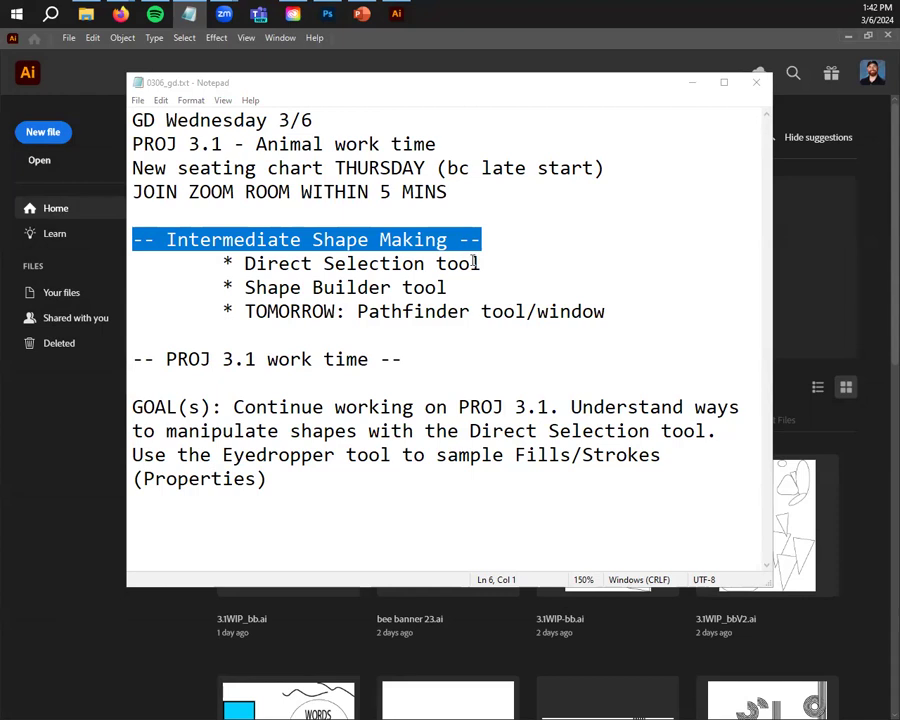
Review the lesson notes, highlighting the Direct Selection tool, Shape Builder tool and Eyedropper tool entries
click(455, 192)
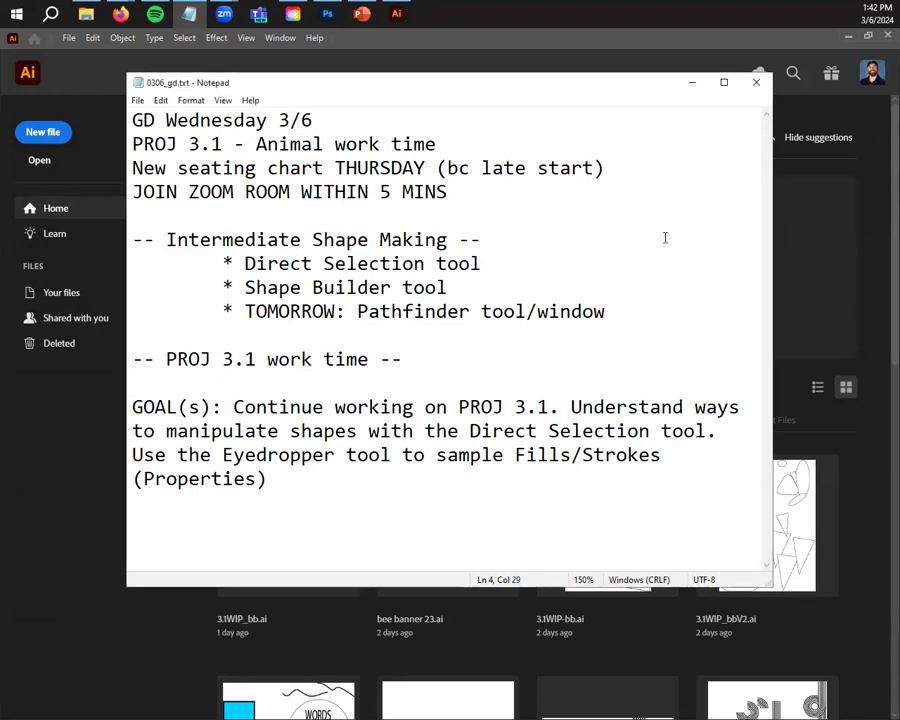
drag(503, 283, 207, 262)
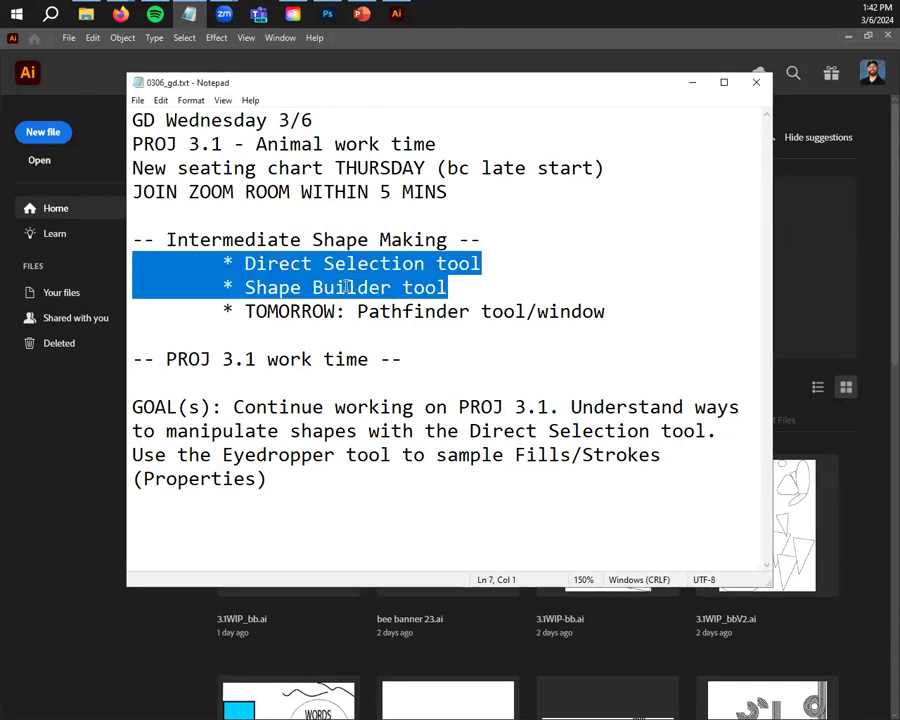
click(460, 275)
drag(460, 275, 157, 291)
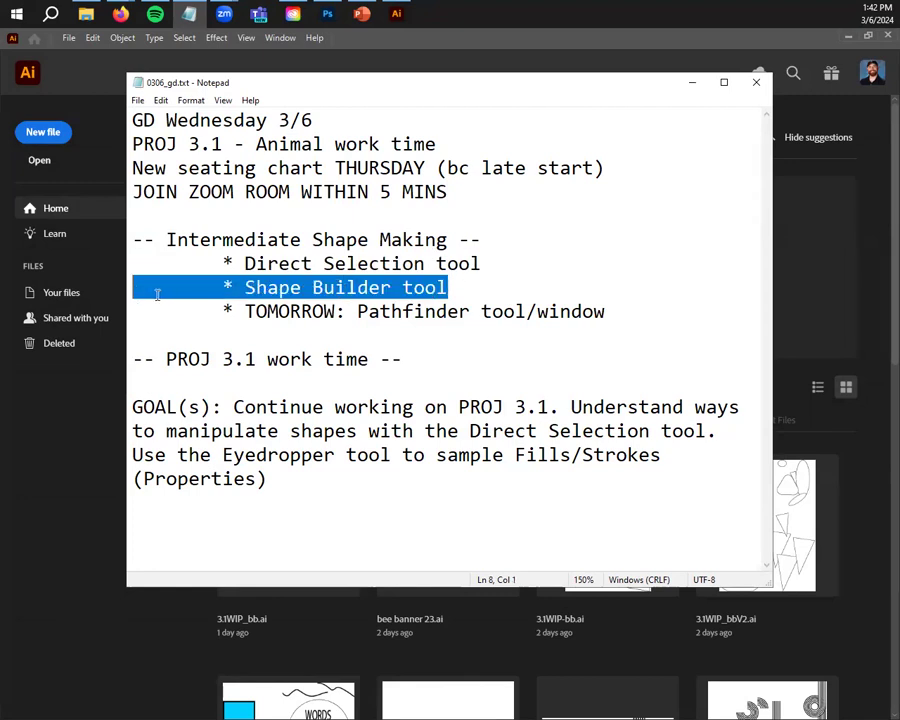
click(555, 275)
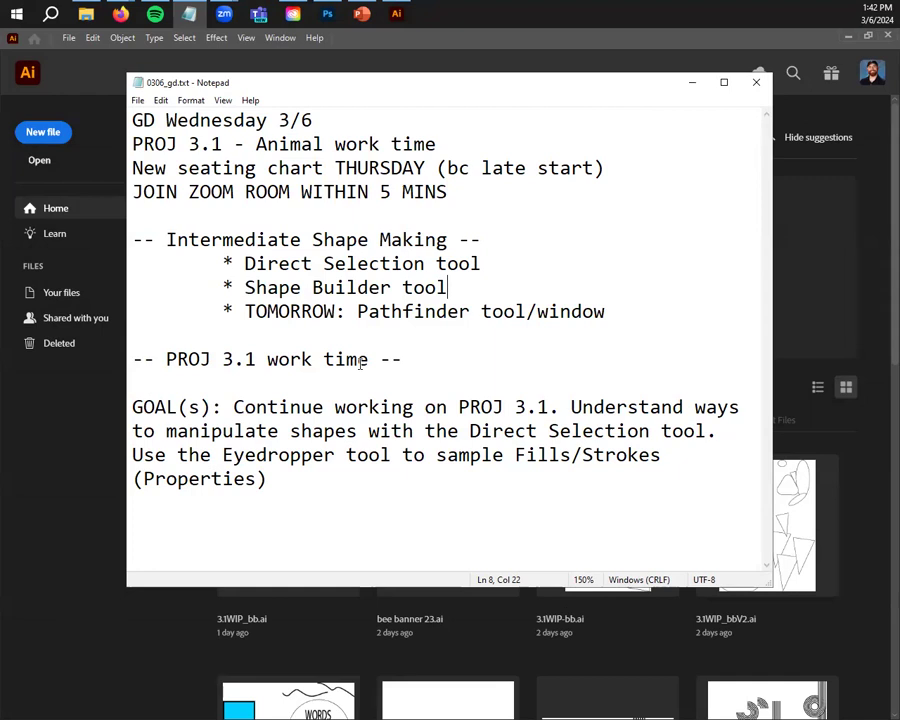
drag(222, 456, 391, 456)
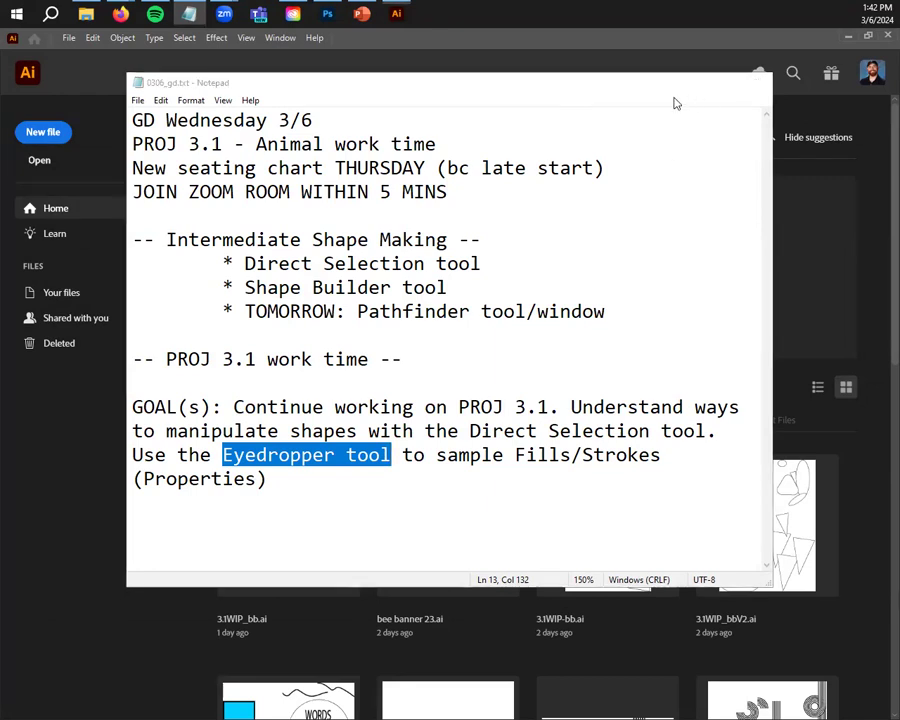
Minimize the lesson notes and open the recent file 3.1WIP-bb.ai in Illustrator
click(690, 84)
scroll(628, 490, down, 3)
scroll(628, 490, up, 3)
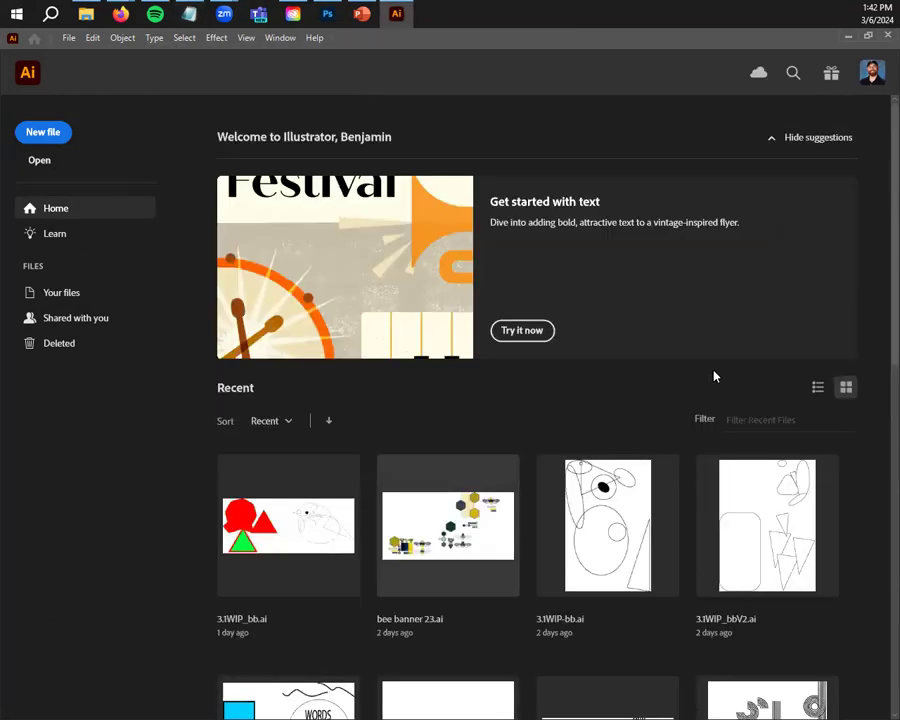
click(620, 484)
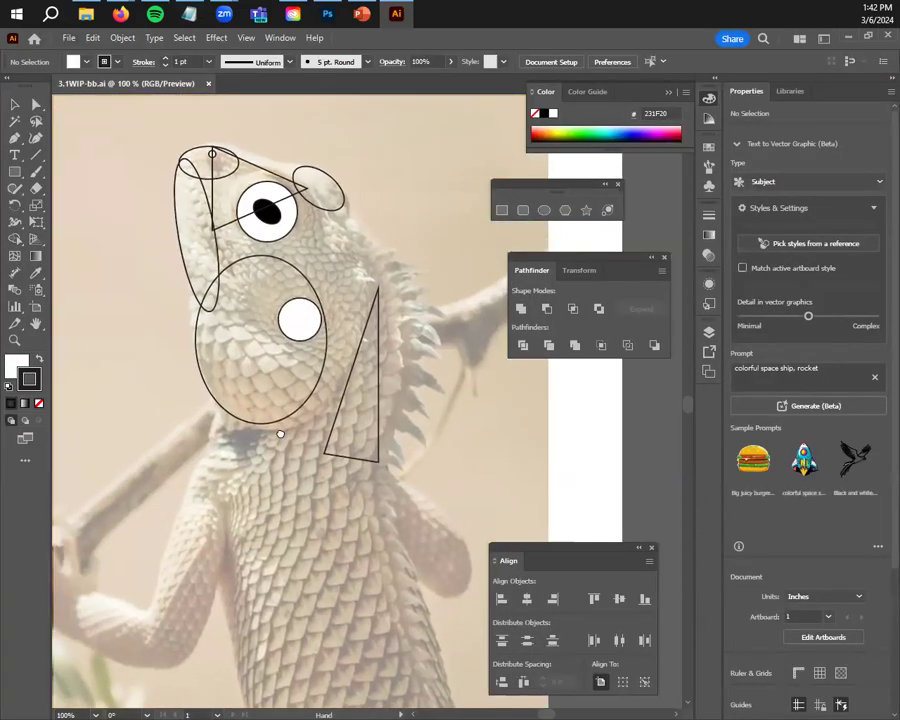
Close the floating Align and Pathfinder panels and reposition the floating shape tools panel over the lizard photo
scroll(289, 441, up, 1)
drag(290, 445, 258, 589)
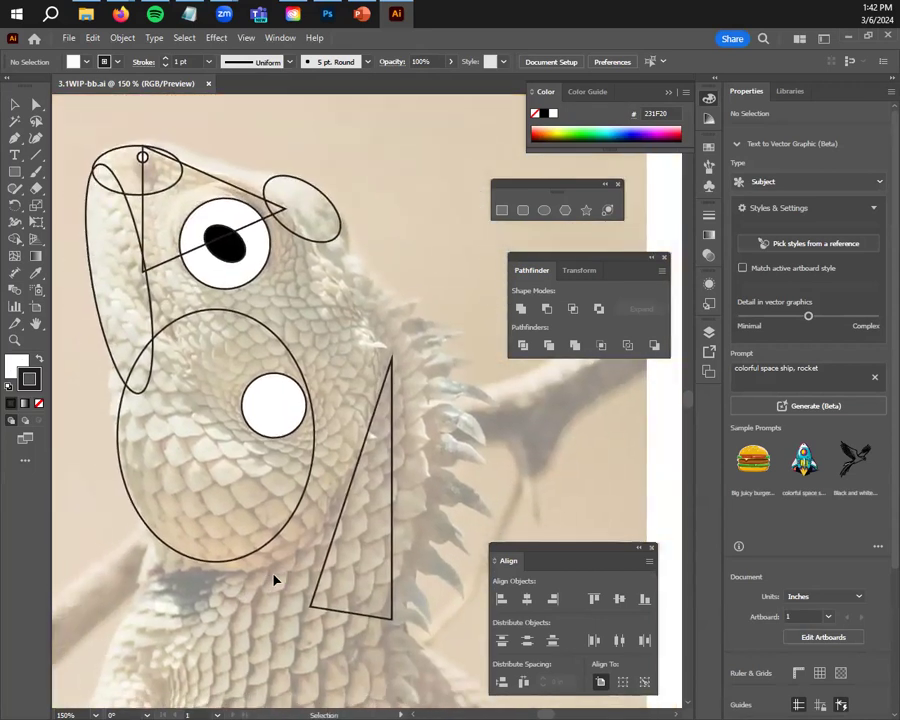
click(651, 547)
click(665, 258)
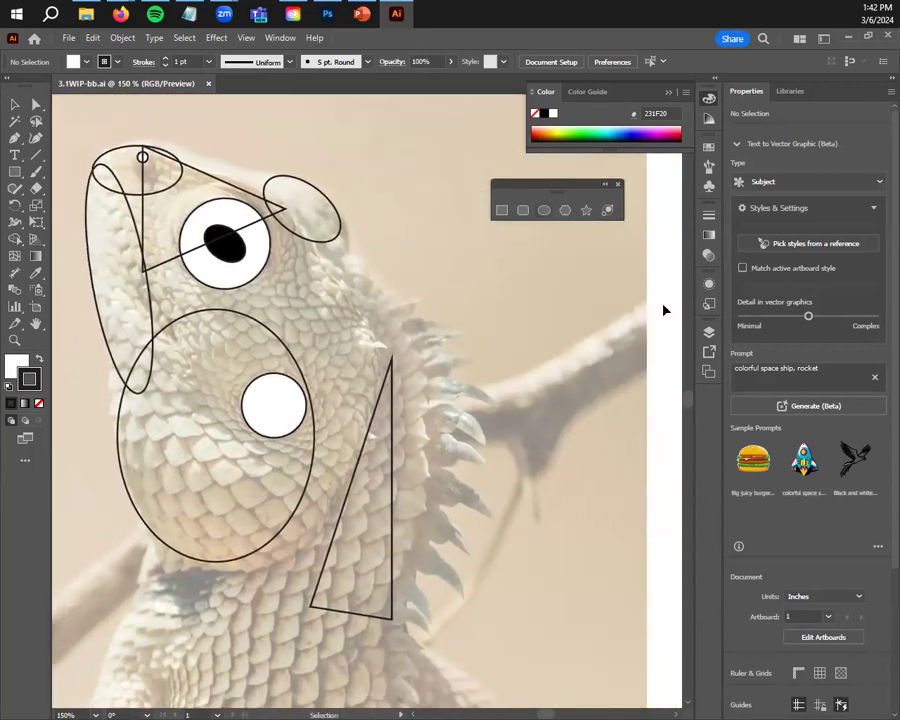
drag(558, 193, 526, 221)
Draw a rounded rectangle about 0.36 by 0.4 in just below the lizard's eye, and delete the larger tilted extra one
click(15, 172)
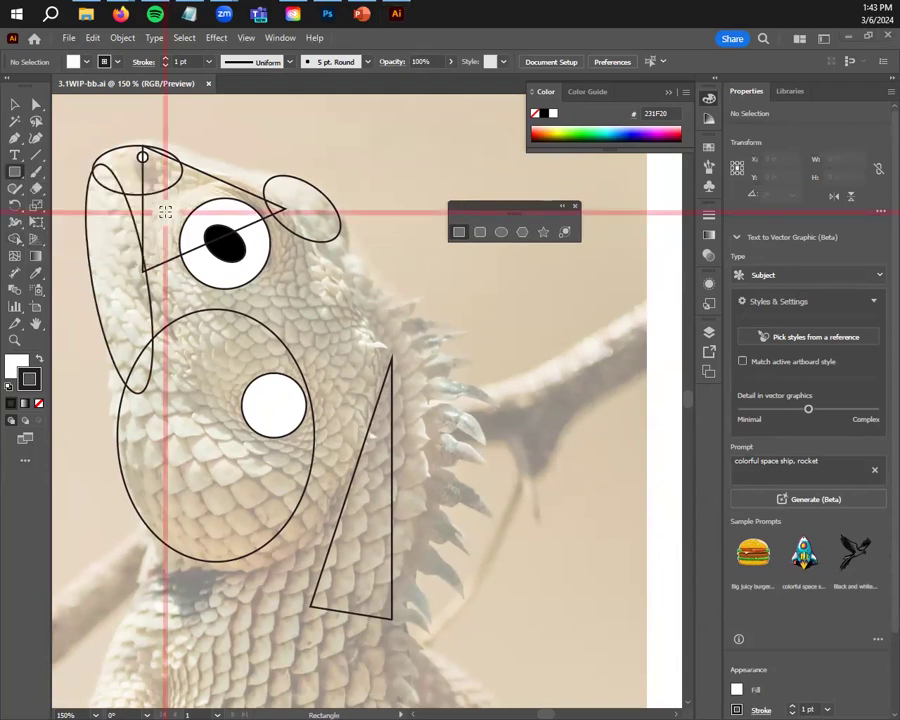
click(20, 172)
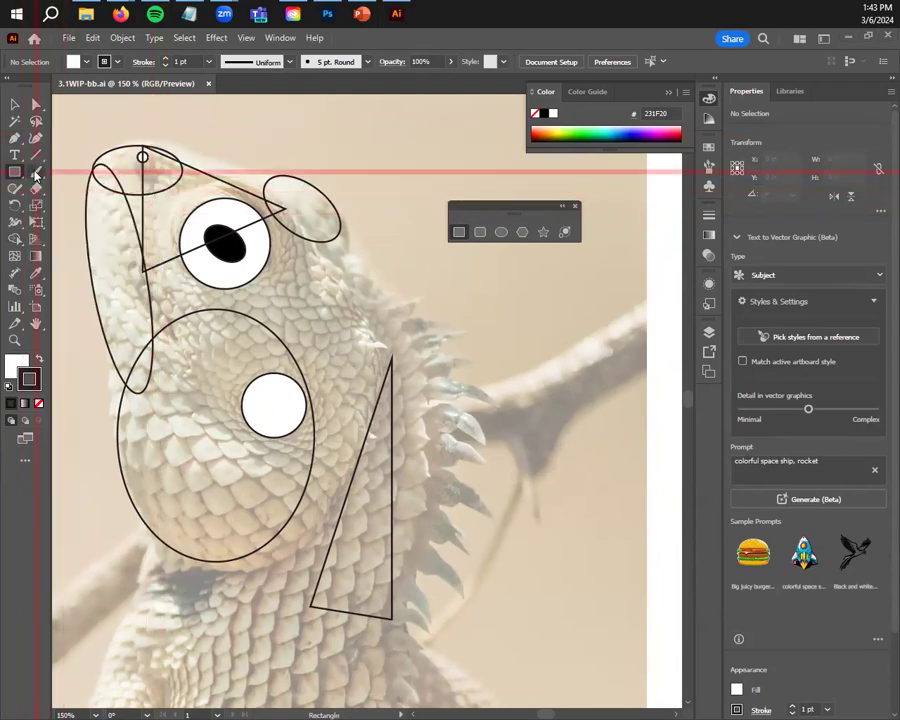
drag(16, 172, 165, 212)
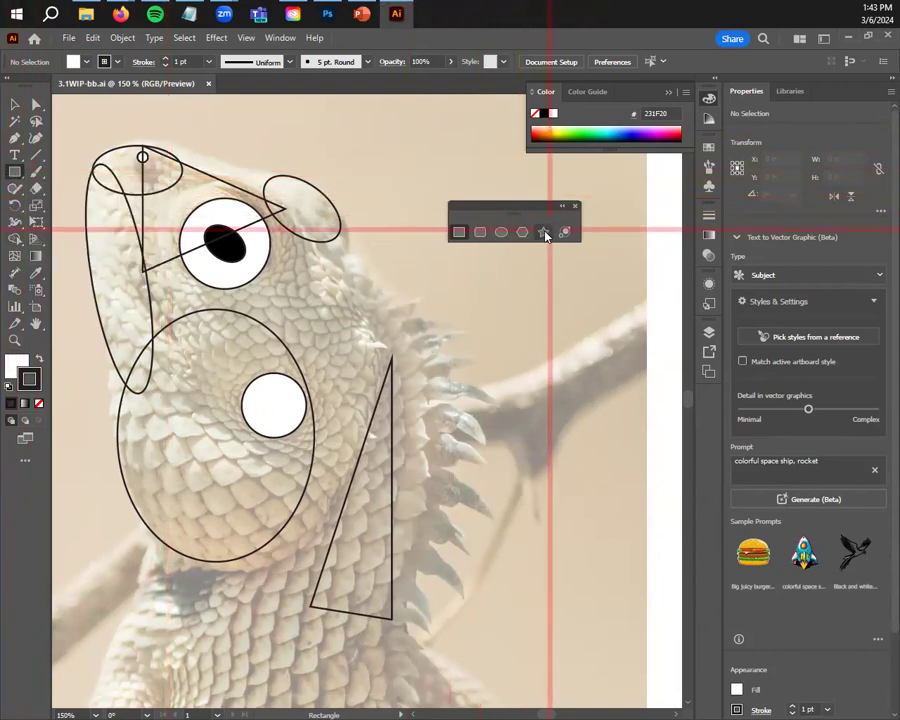
drag(520, 207, 546, 201)
click(506, 225)
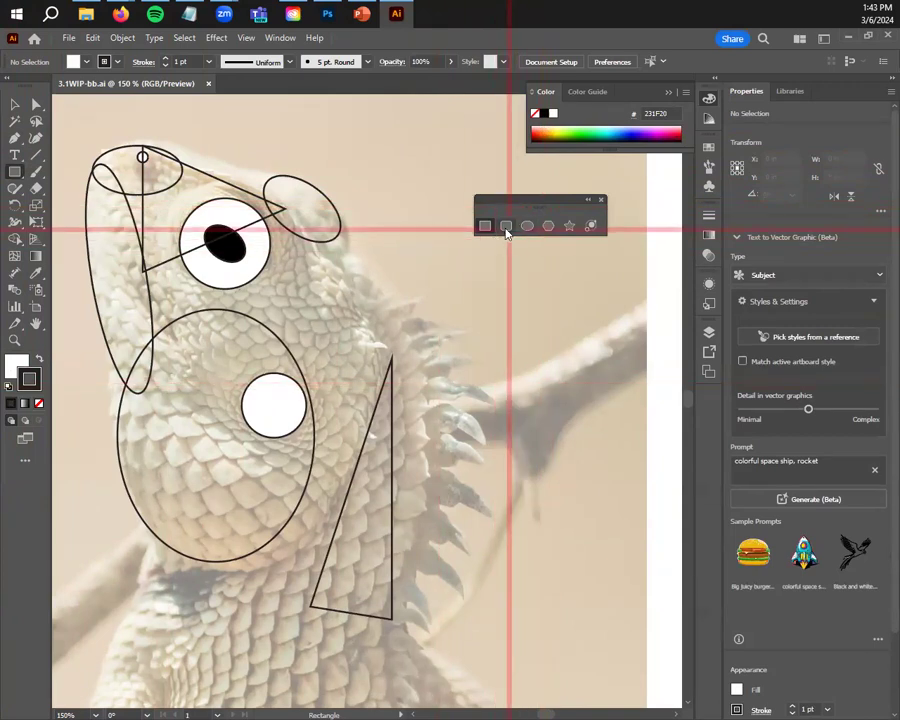
mouse_move(302, 280)
mouse_down()
mouse_move(336, 304)
mouse_move(369, 382)
mouse_move(404, 364)
mouse_move(363, 349)
mouse_move(328, 314)
mouse_move(175, 295)
mouse_up()
key(v)
drag(325, 310, 332, 386)
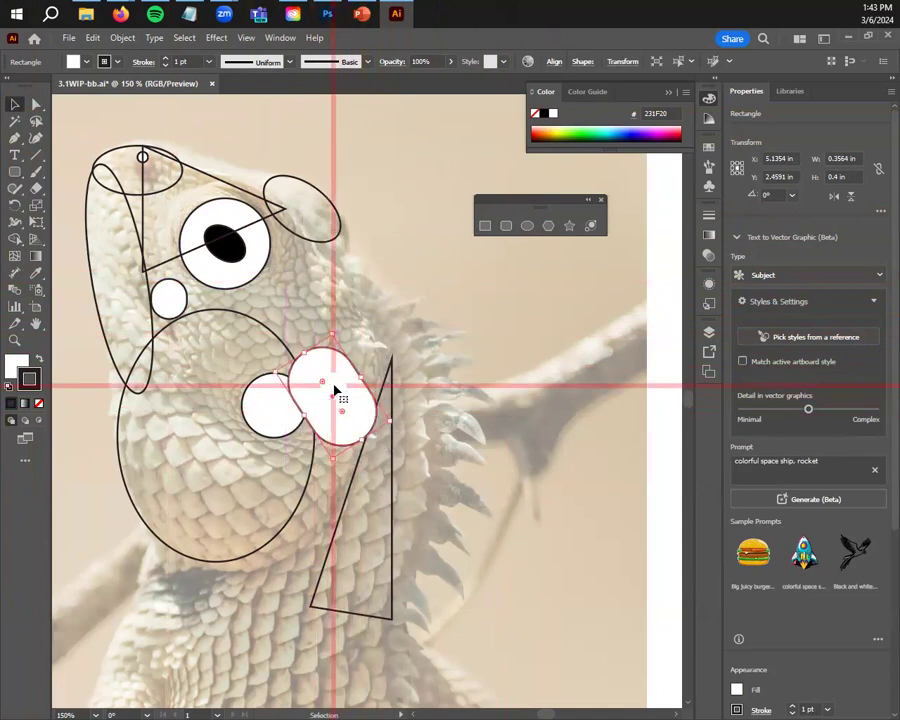
scroll(338, 370, down, 2)
key(Delete)
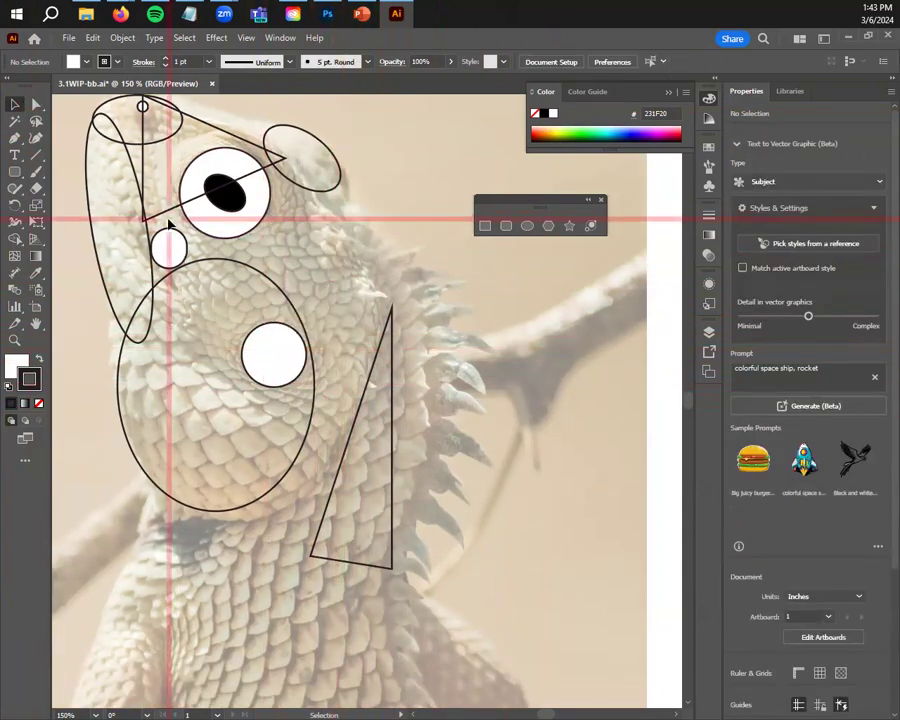
Create a small triangle with the Polygon tool near the back spikes, using a radius of 0.0289 in
click(15, 172)
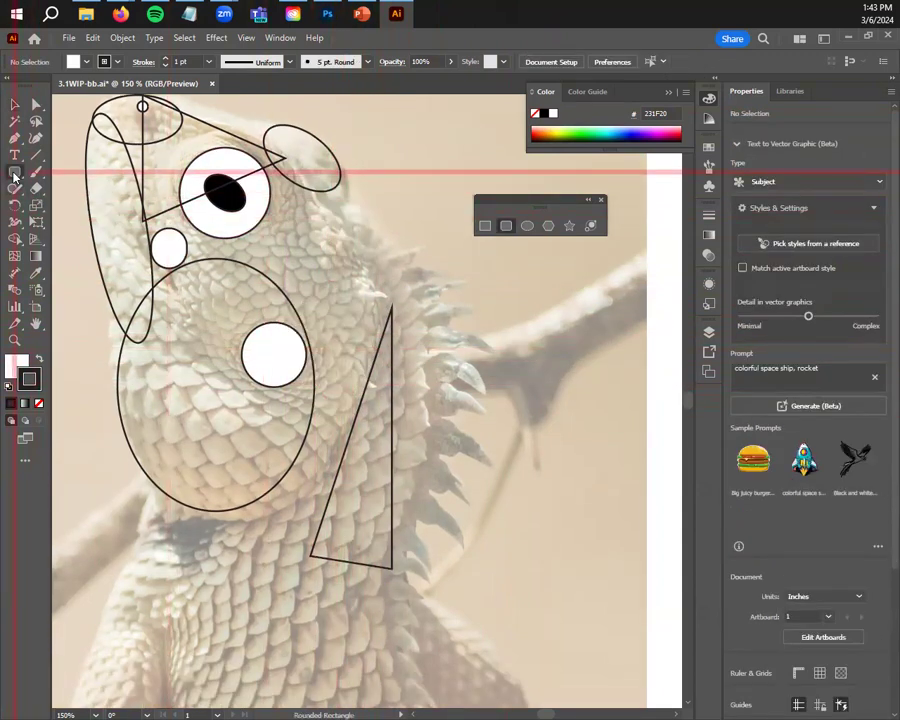
click(548, 225)
drag(457, 347, 459, 350)
key(ctrl+z)
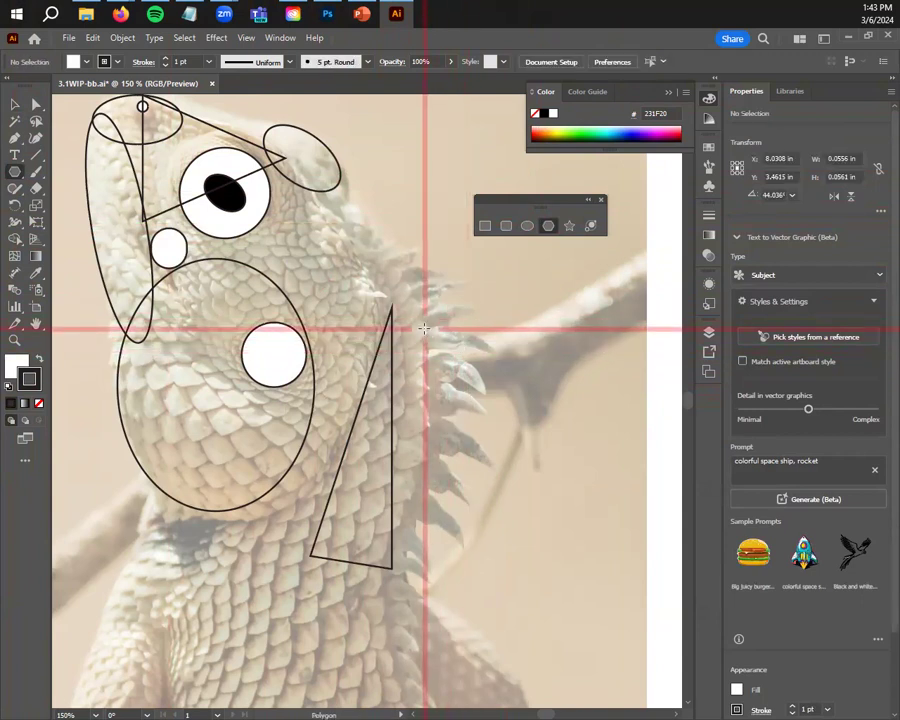
click(456, 343)
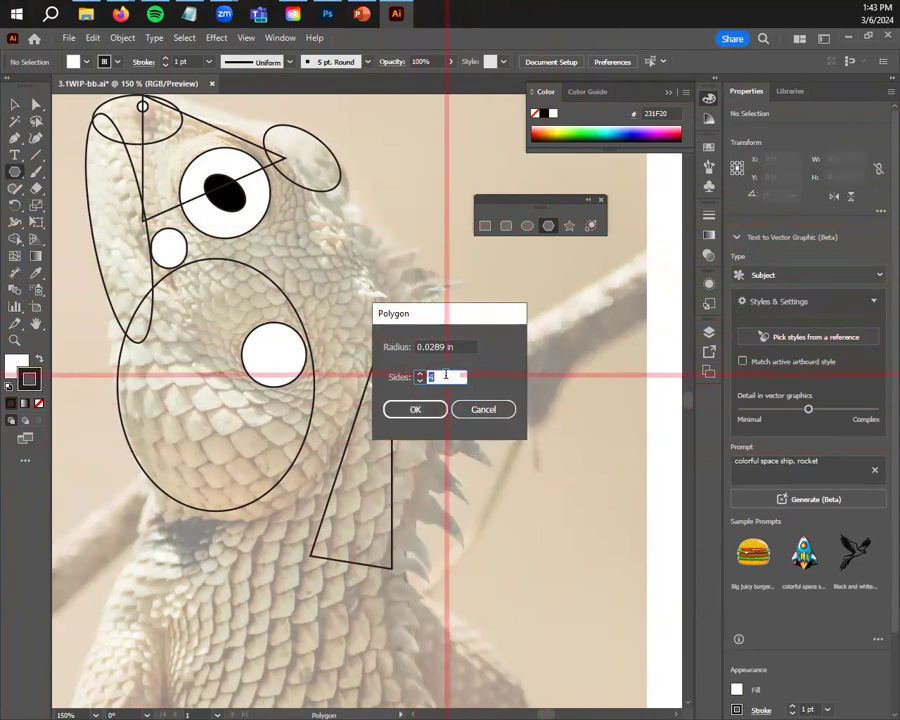
click(415, 409)
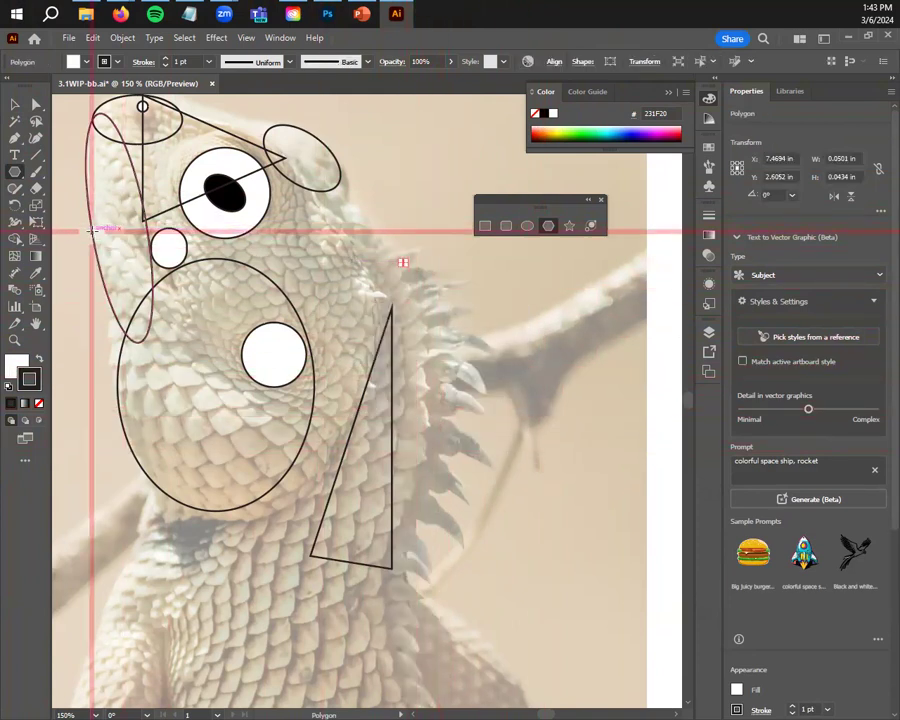
Enlarge and rotate the triangle to about 0.95 by 0.51 in and duplicate it down the lizard's back as a row of spikes
key(v)
drag(404, 265, 473, 377)
drag(477, 256, 478, 396)
drag(432, 323, 416, 288)
drag(421, 244, 373, 266)
drag(445, 337, 439, 307)
click(468, 245)
click(428, 265)
drag(439, 307, 424, 550)
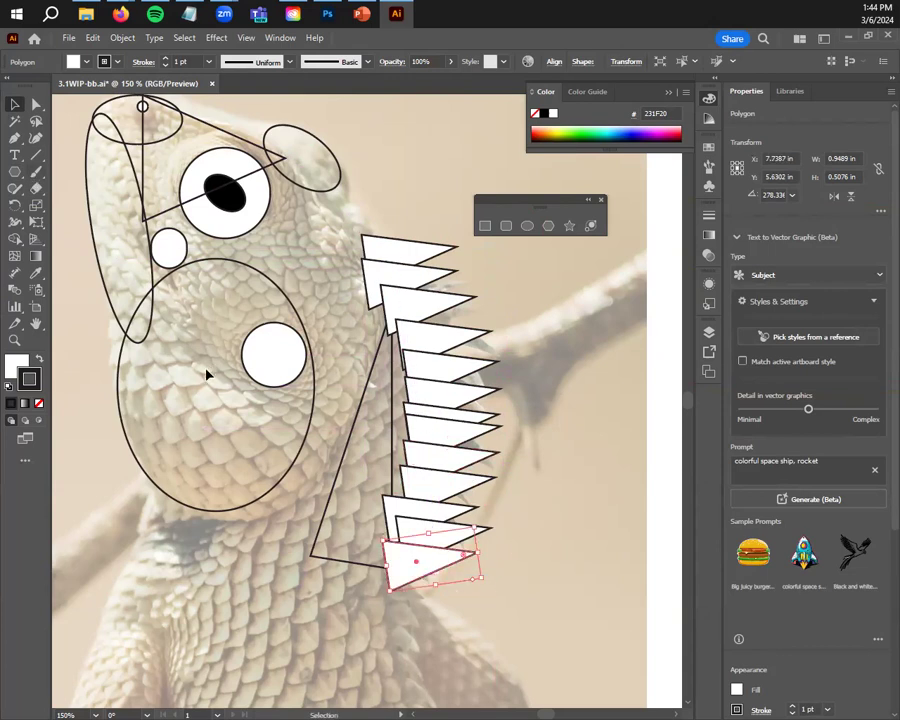
click(312, 234)
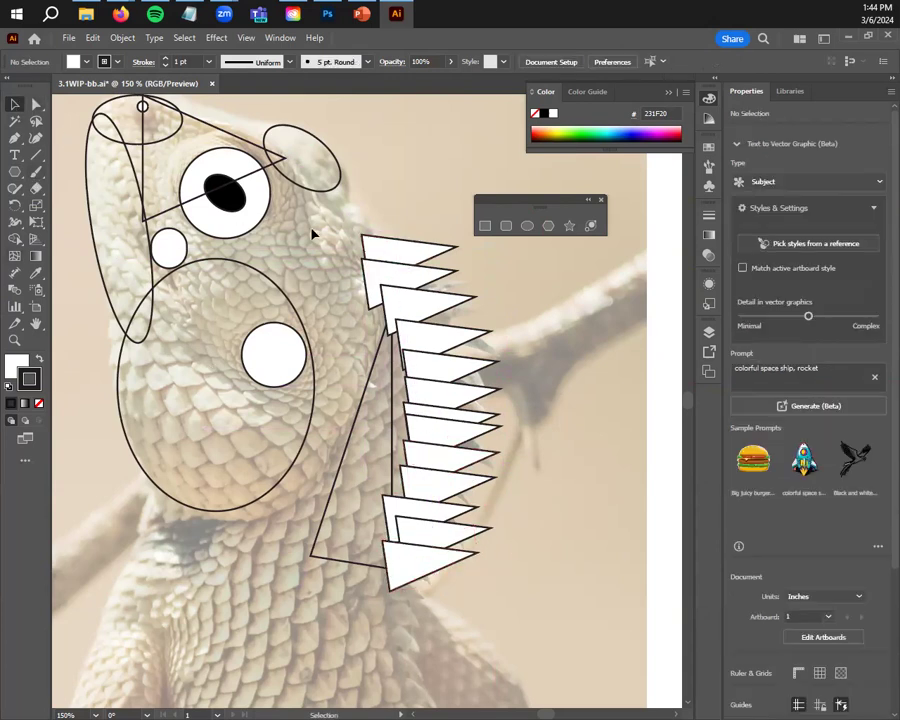
Examine the traced shapes around the lizard's head, throat and back at different zoom levels
scroll(312, 300, down, 2)
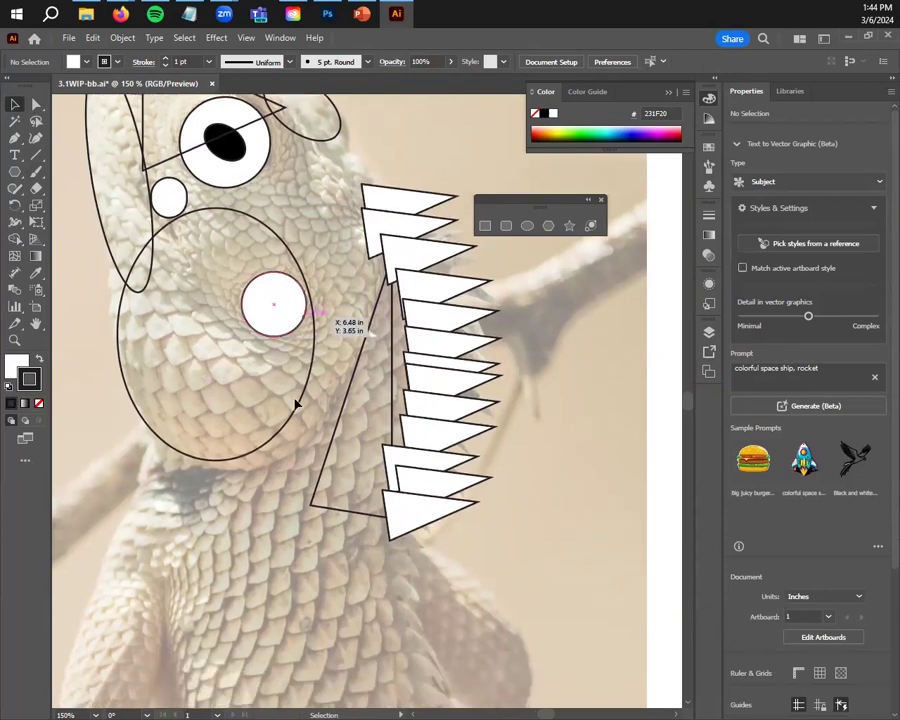
scroll(290, 400, up, 4)
scroll(258, 414, down, 3)
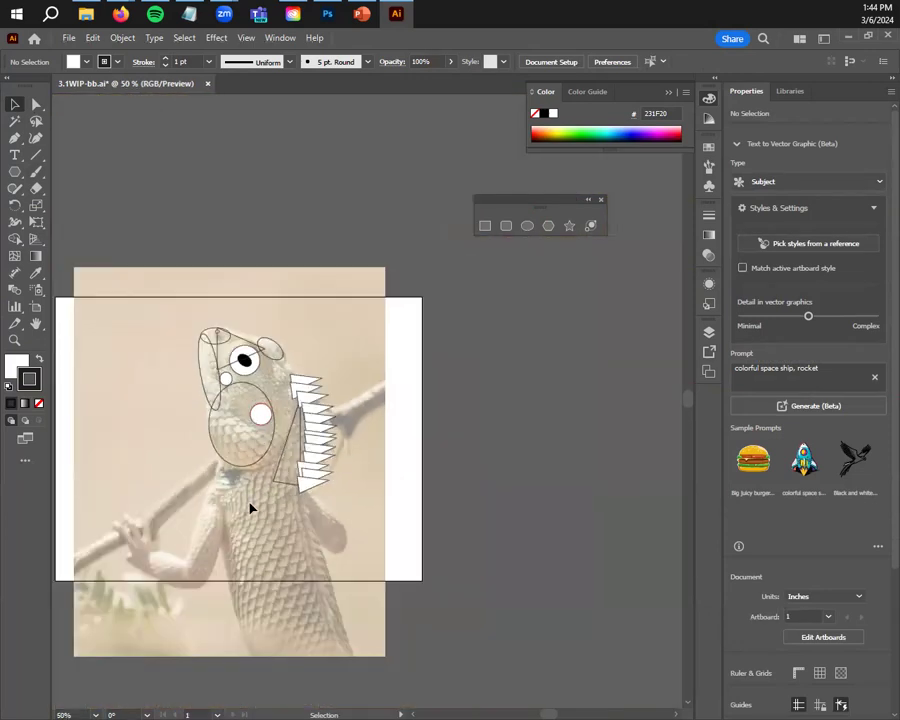
scroll(258, 510, up, 2)
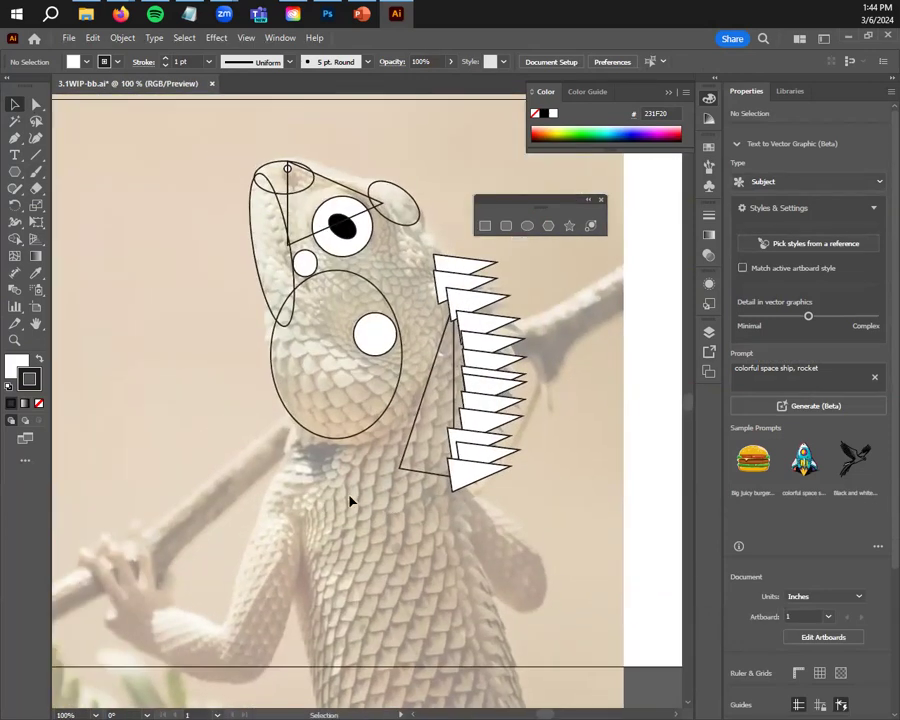
scroll(369, 500, up, 1)
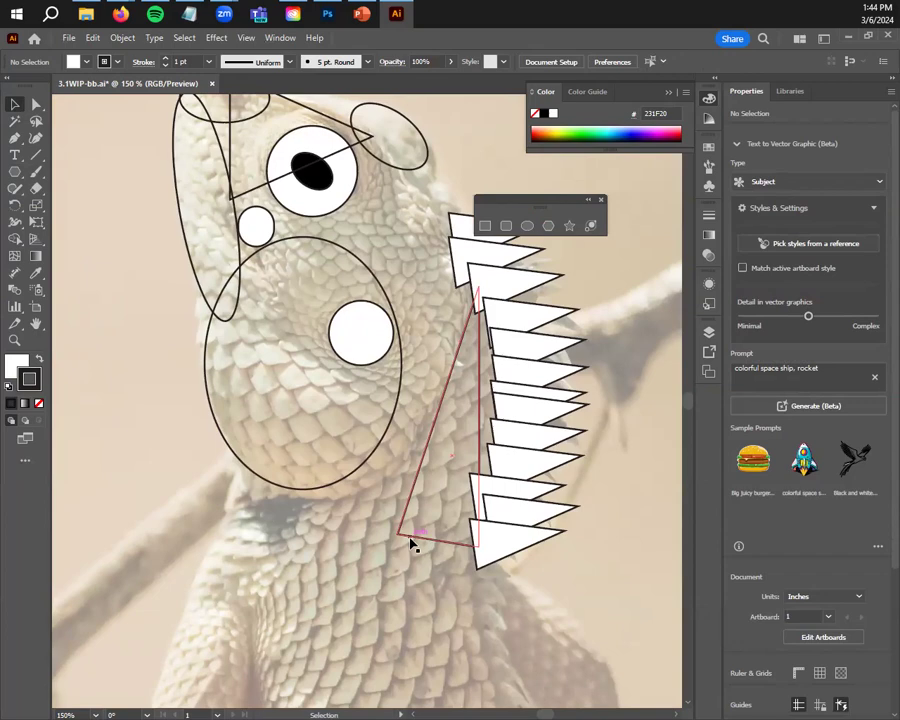
scroll(370, 540, up, 1)
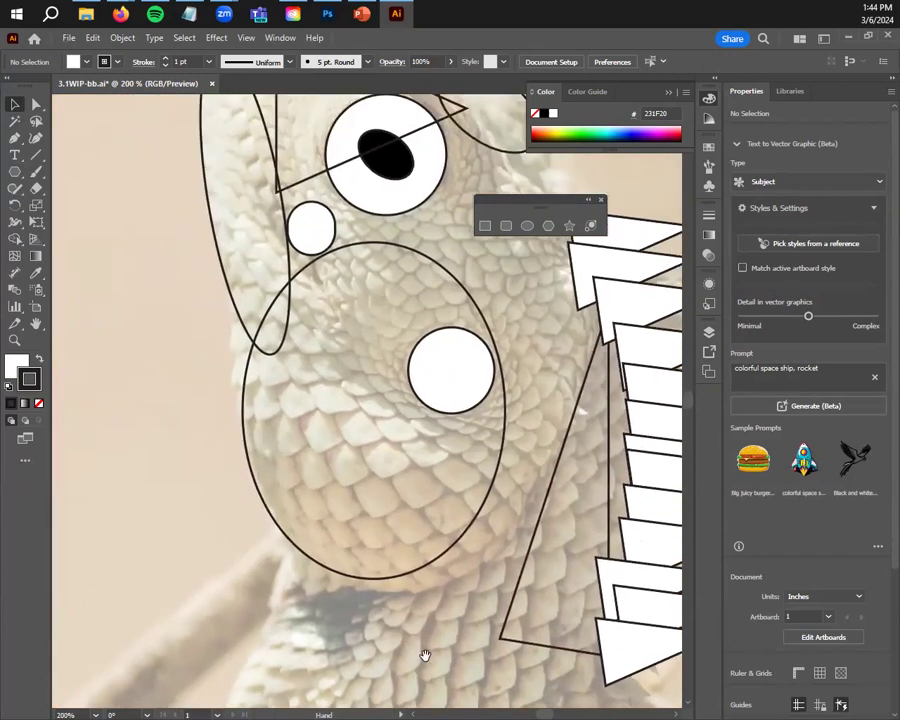
scroll(375, 607, down, 1)
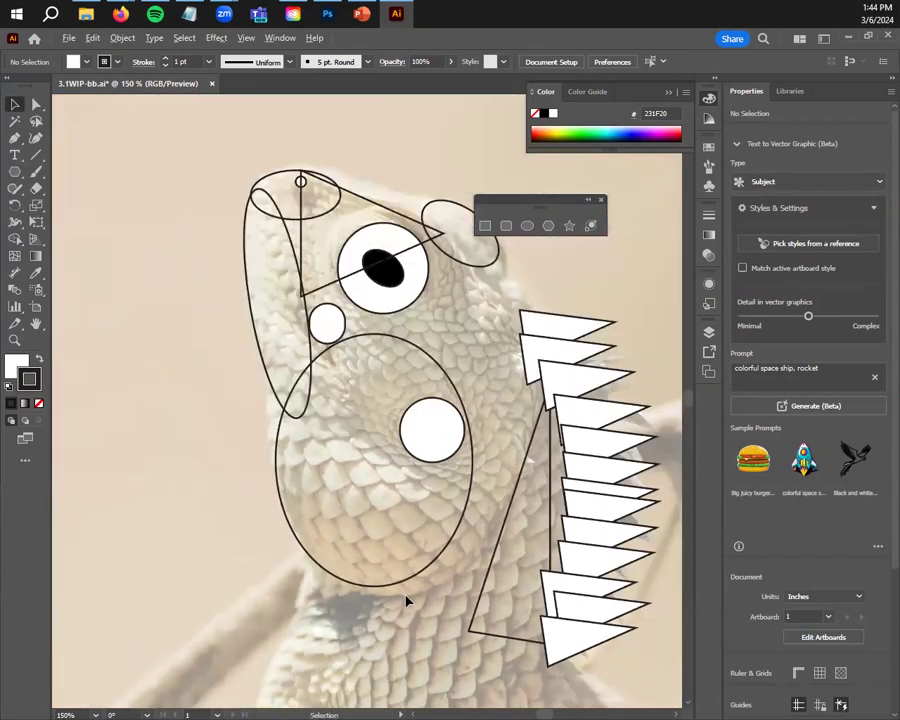
scroll(410, 598, up, 1)
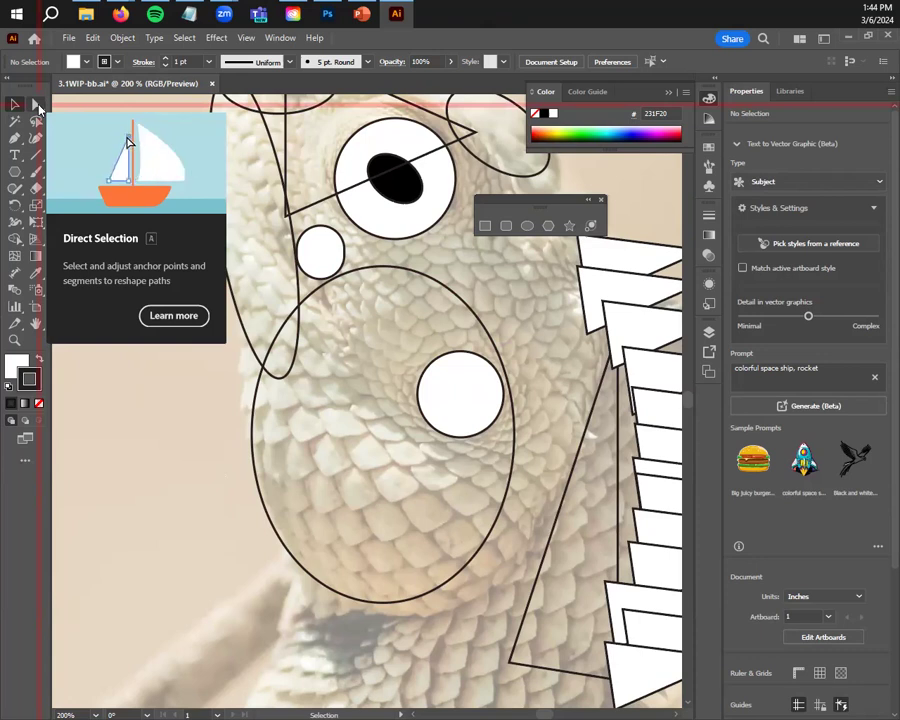
Detach the main toolbar so it floats over the canvas, and select the large throat ellipse's top anchor point with Direct Selection
drag(20, 97, 83, 122)
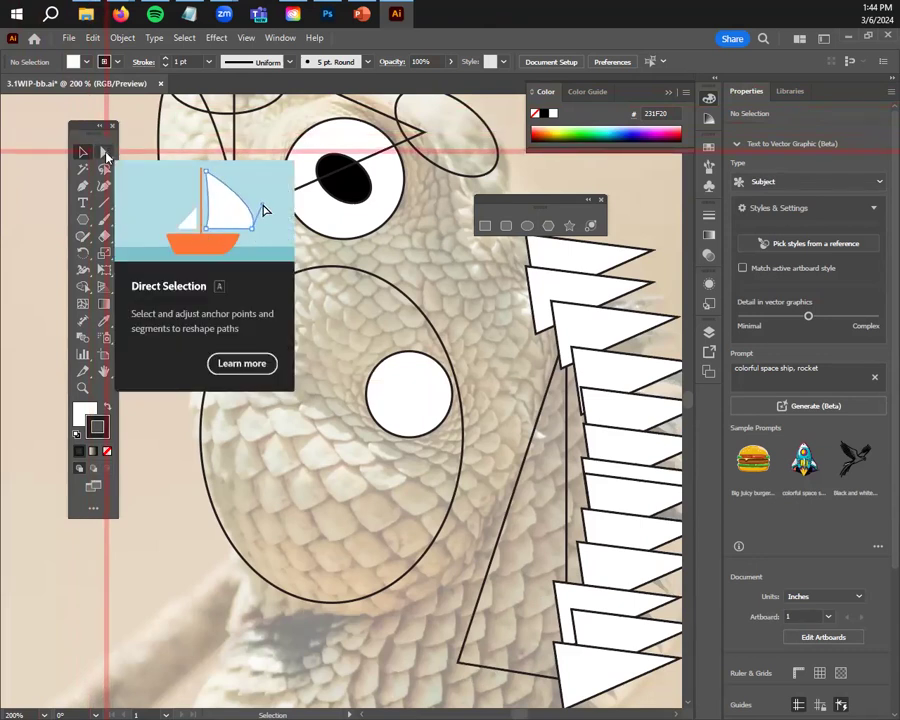
click(104, 151)
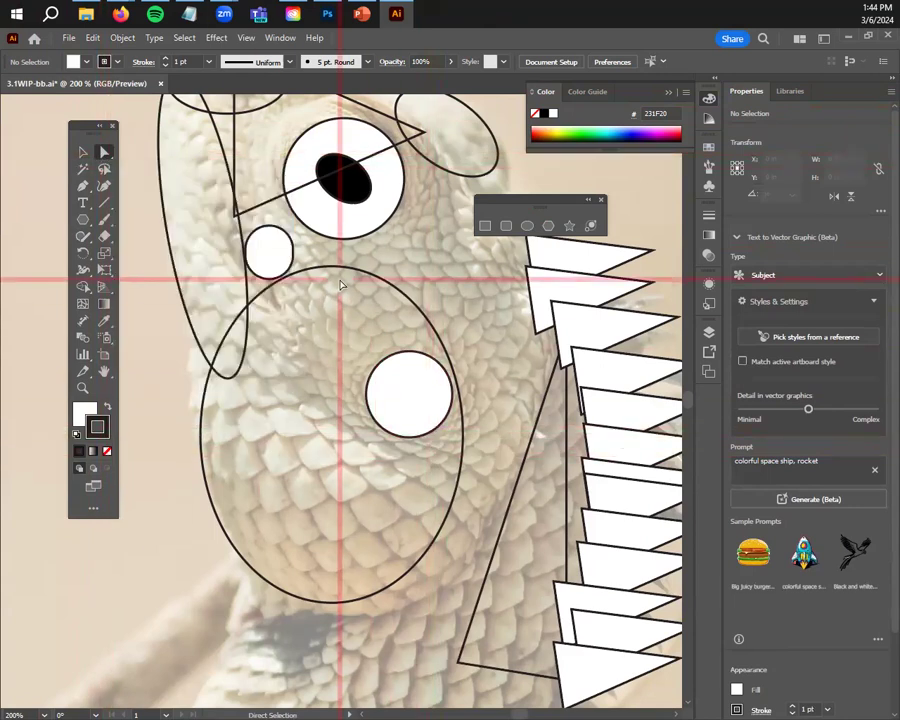
click(332, 269)
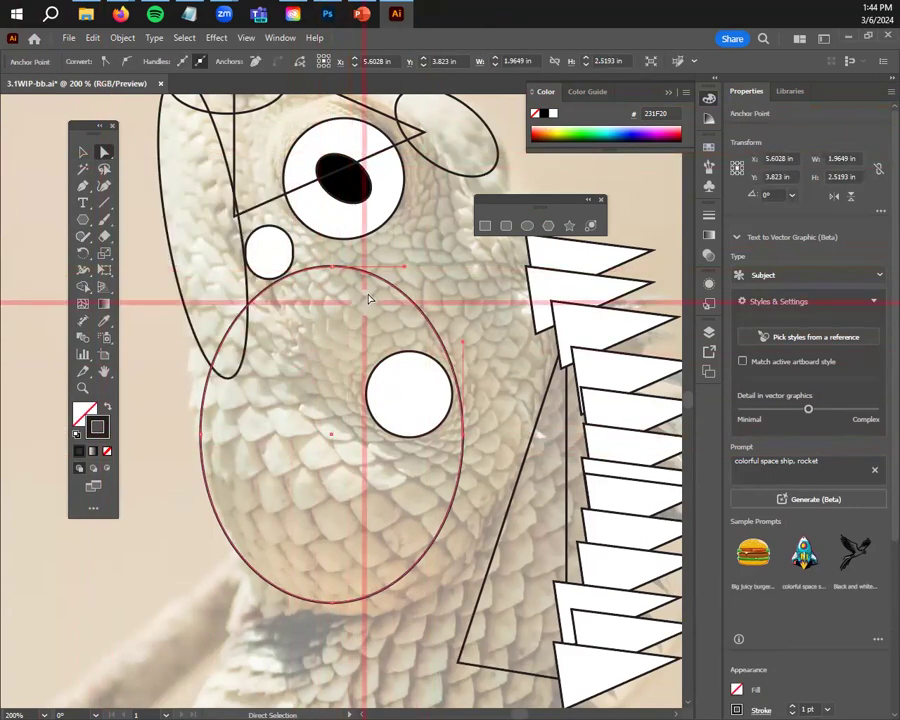
Undo the last spike duplication, and select the large throat ellipse and show its anchor points with Direct Selection
key(ctrl+z)
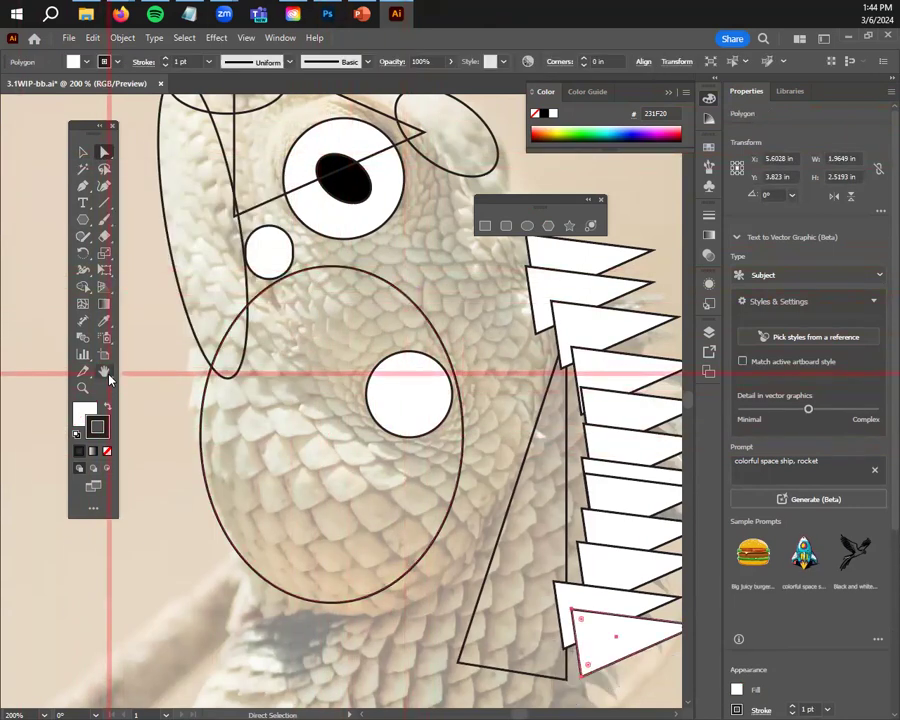
click(83, 152)
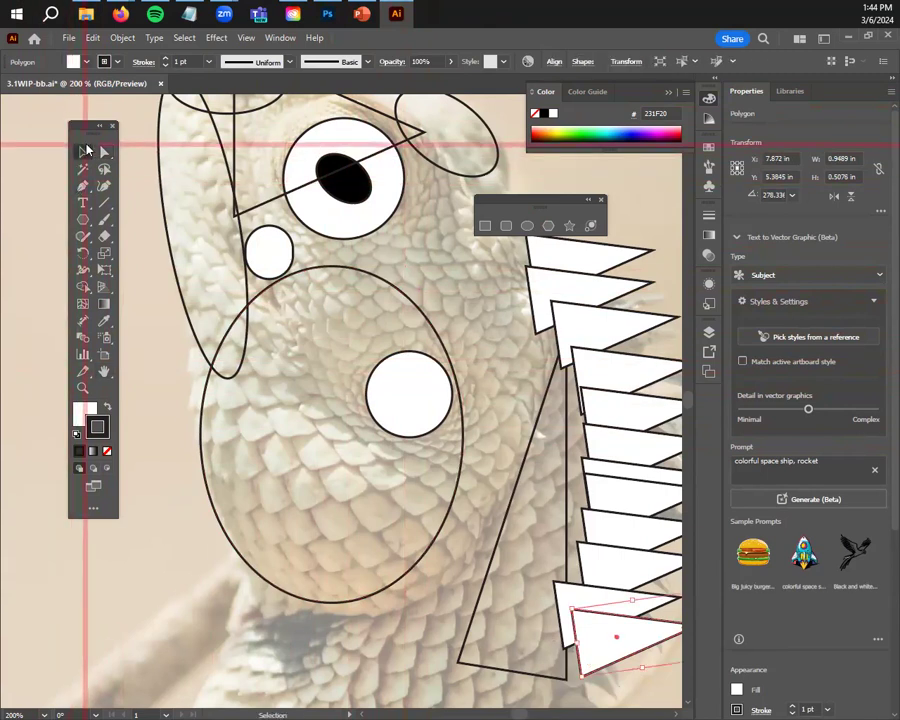
click(395, 291)
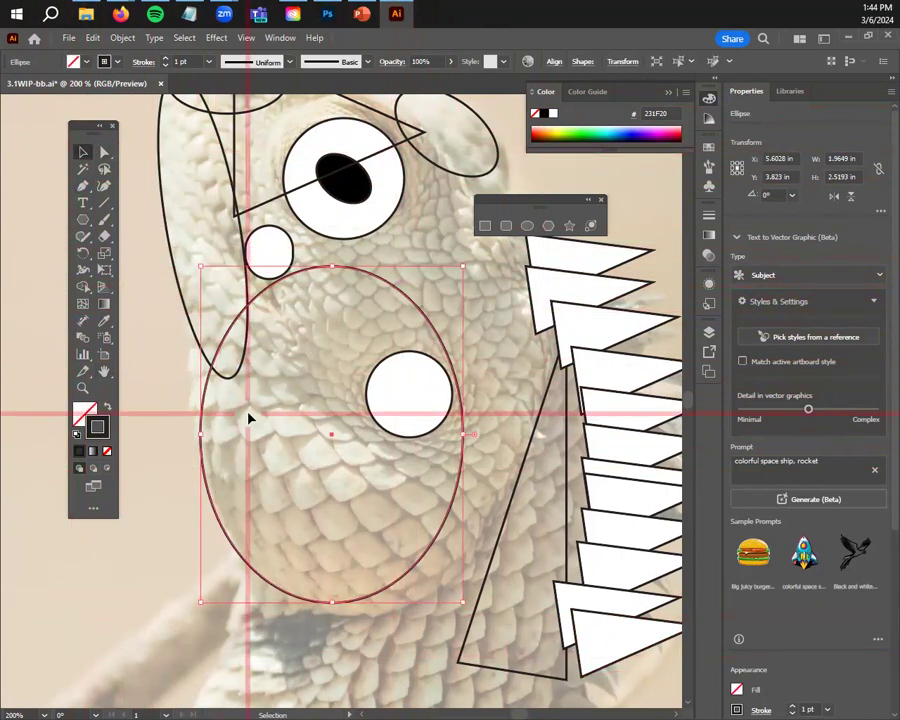
click(103, 154)
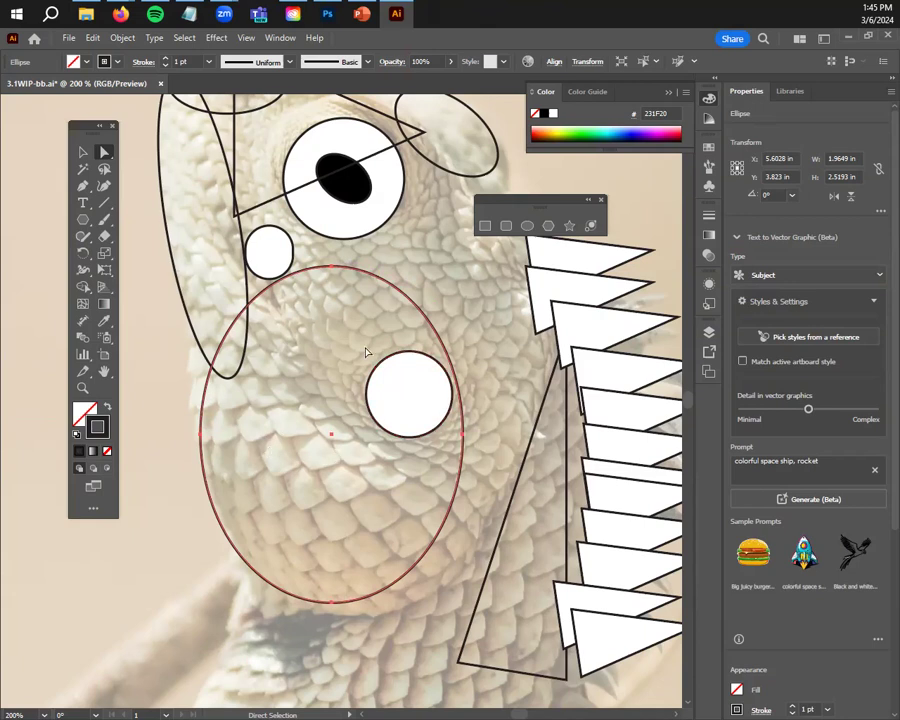
Move the throat ellipse's top anchor up to about X 6.44, Y 2.14 in and its left anchor to about X 4.57, Y 3.13 in
drag(331, 268, 448, 213)
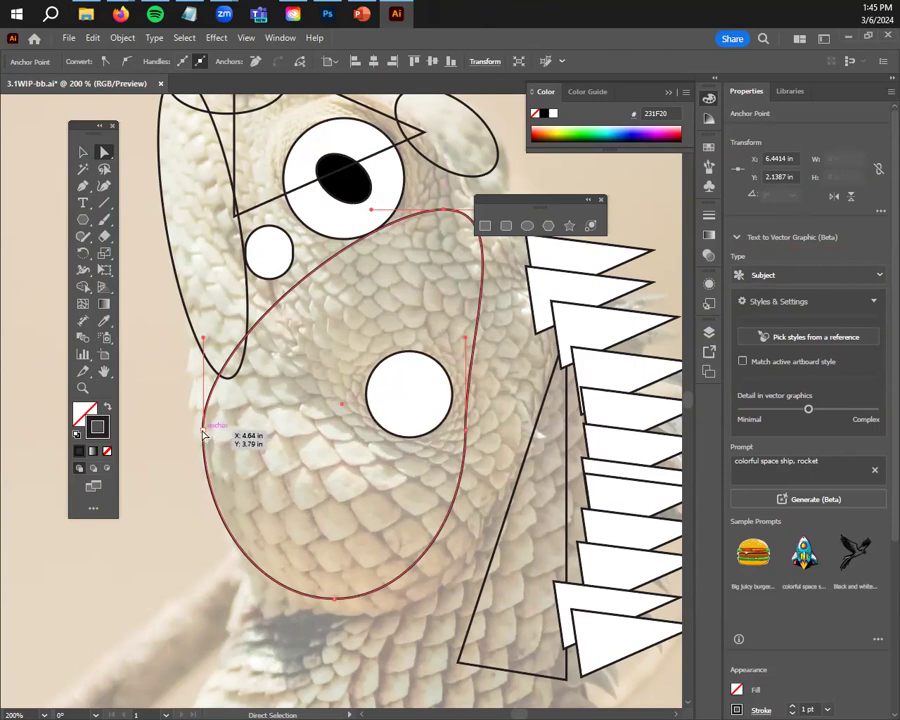
drag(204, 432, 195, 367)
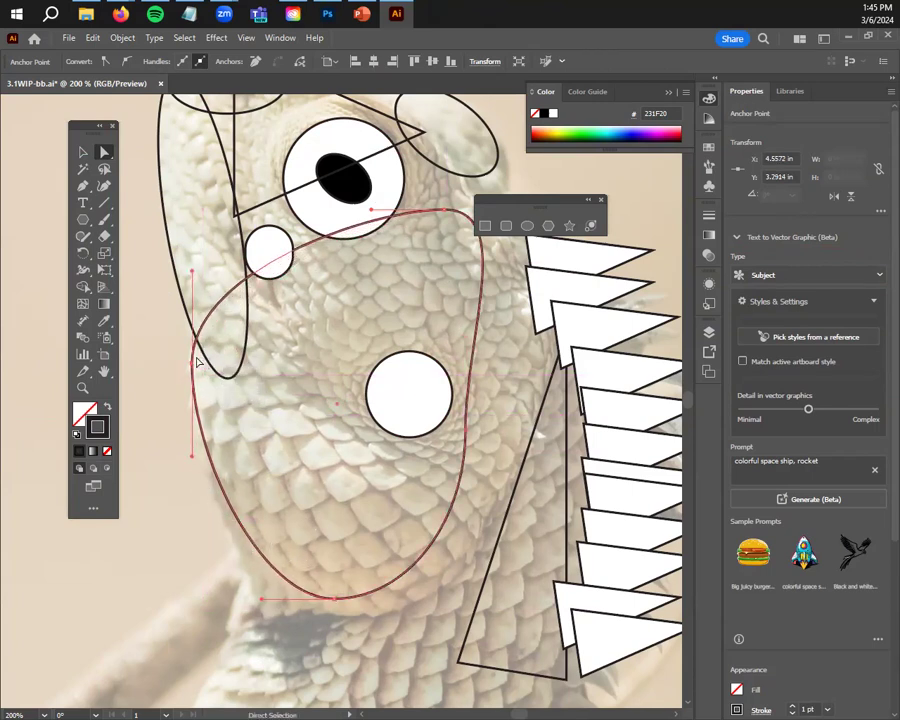
drag(192, 373, 194, 342)
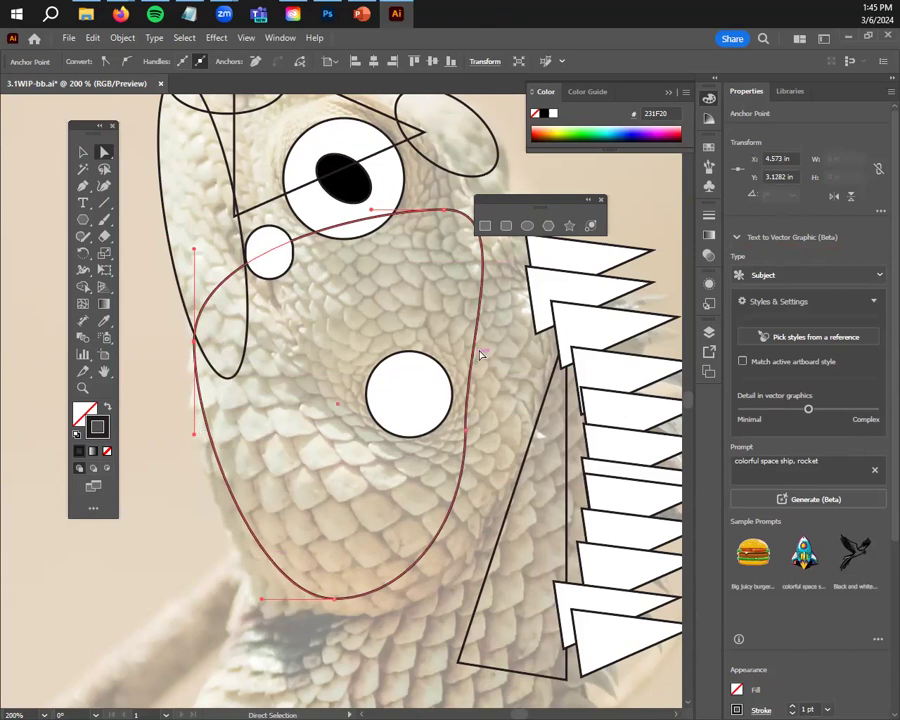
click(194, 342)
Adjust the direction handles of the throat shape's left and bottom anchors so the curve follows the lizard's throat
drag(198, 255, 195, 354)
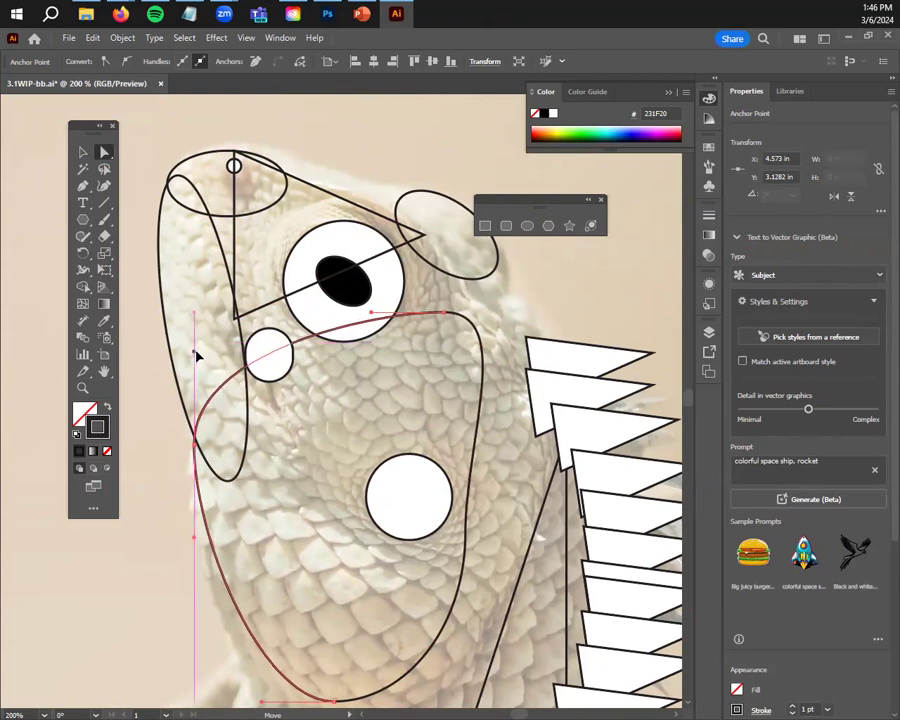
scroll(325, 504, down, 2)
scroll(325, 504, down, 4)
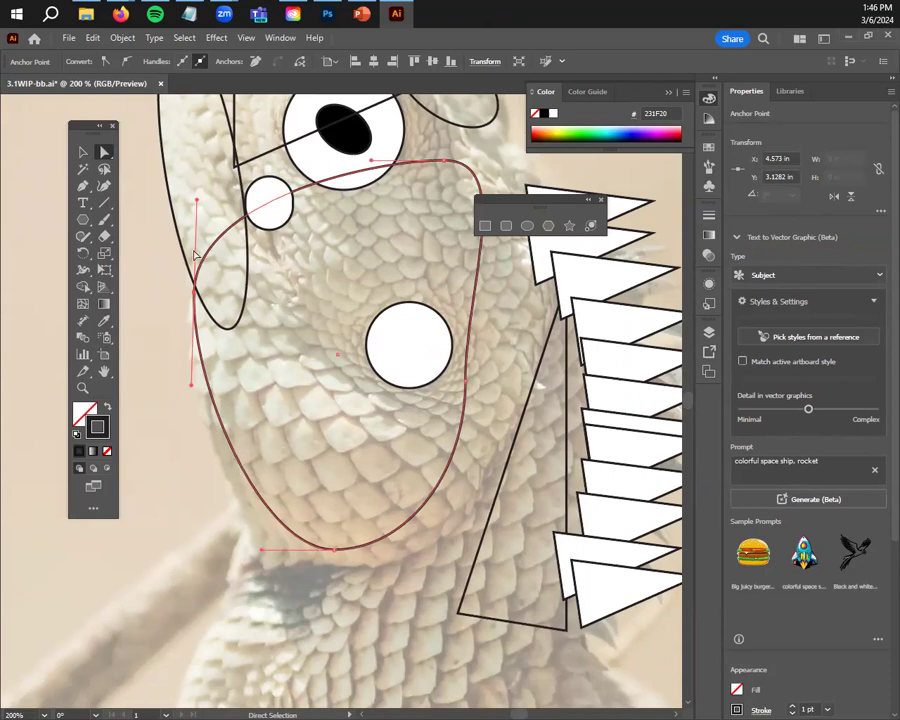
drag(340, 557, 335, 557)
click(196, 296)
drag(196, 296, 196, 296)
mouse_move(245, 475)
mouse_down()
mouse_move(155, 530)
mouse_move(301, 402)
mouse_move(201, 482)
mouse_move(345, 390)
mouse_move(239, 396)
mouse_move(325, 396)
mouse_move(185, 480)
mouse_move(312, 404)
mouse_move(201, 466)
mouse_move(299, 392)
mouse_move(199, 444)
mouse_move(313, 397)
mouse_move(187, 438)
mouse_move(321, 394)
mouse_move(231, 460)
mouse_move(341, 384)
mouse_move(185, 474)
mouse_move(251, 446)
mouse_move(315, 408)
mouse_move(320, 394)
mouse_move(231, 448)
mouse_move(243, 492)
mouse_move(221, 462)
mouse_move(231, 467)
mouse_move(232, 418)
mouse_move(230, 468)
mouse_up()
click(309, 344)
Reshape the head triangle with Direct Selection, moving its corners to the snout, the mouth corner and the back of the head
scroll(344, 416, down, 1)
scroll(291, 441, up, 3)
click(291, 441)
scroll(291, 441, up, 5)
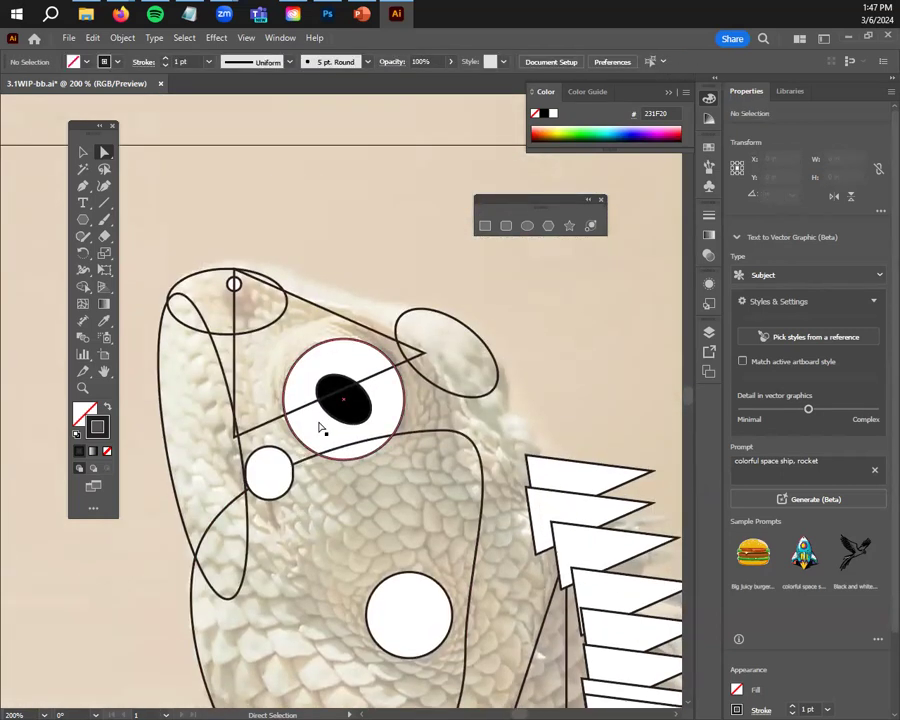
click(236, 370)
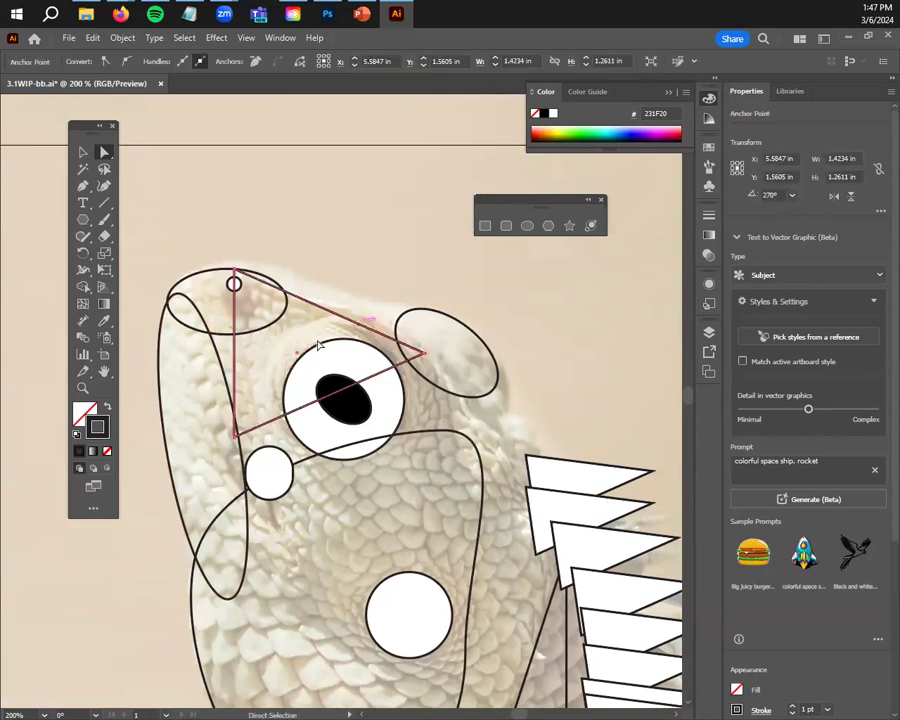
click(235, 438)
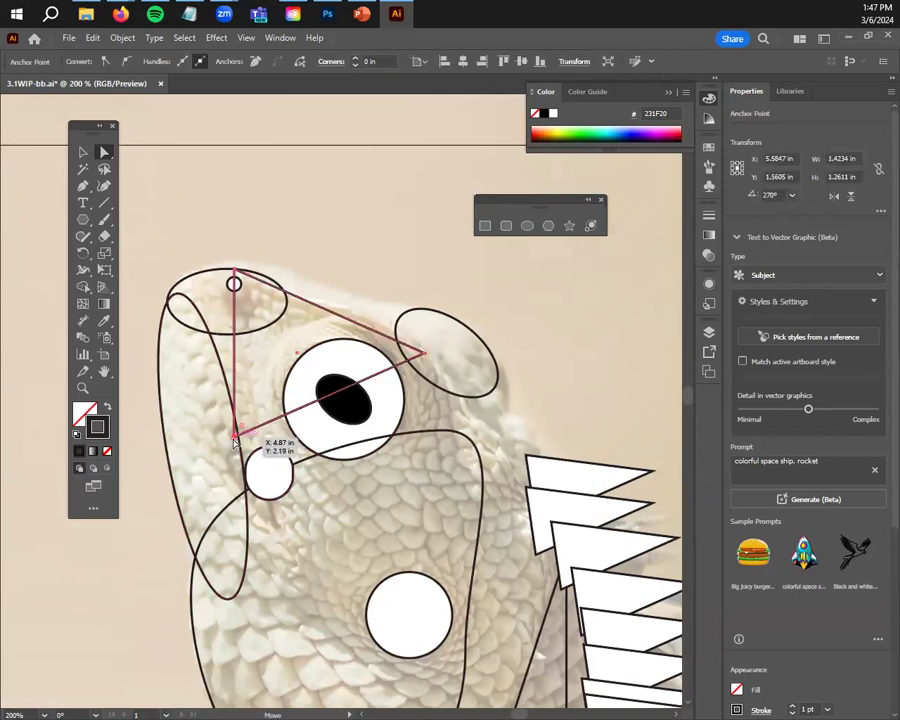
drag(229, 443, 246, 452)
click(234, 276)
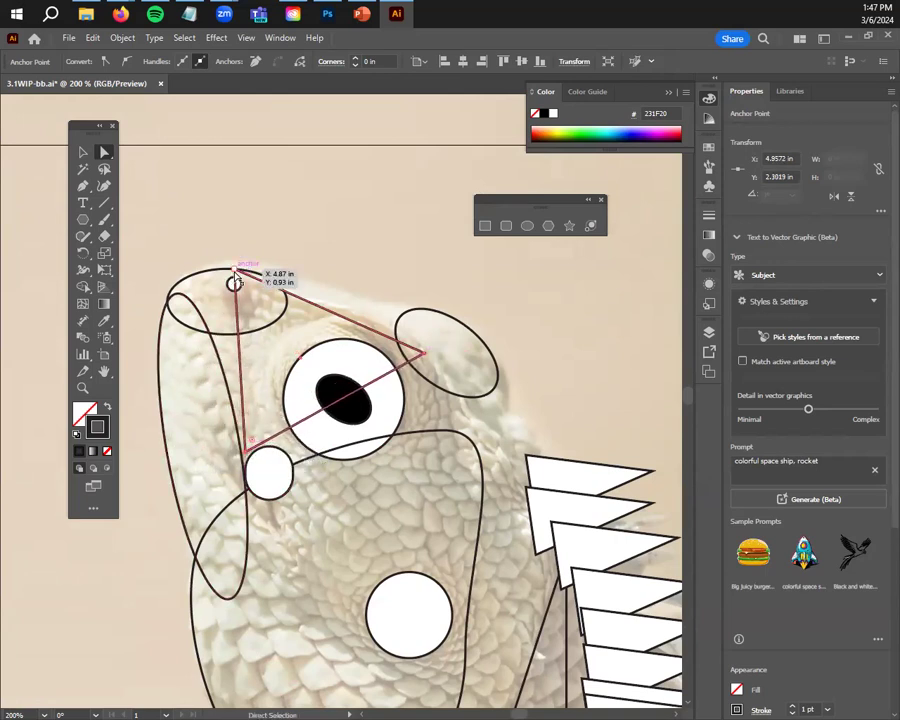
drag(232, 276, 191, 282)
drag(424, 355, 517, 424)
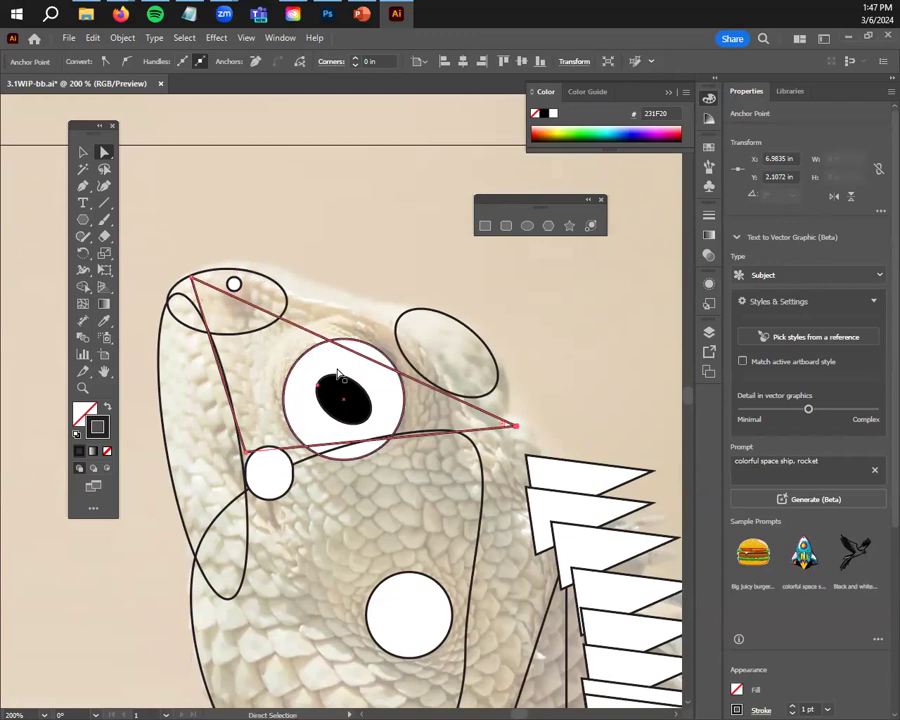
mouse_move(348, 350)
mouse_down()
mouse_move(362, 330)
mouse_move(350, 360)
mouse_move(358, 349)
mouse_move(362, 372)
mouse_move(362, 342)
mouse_move(356, 358)
mouse_up()
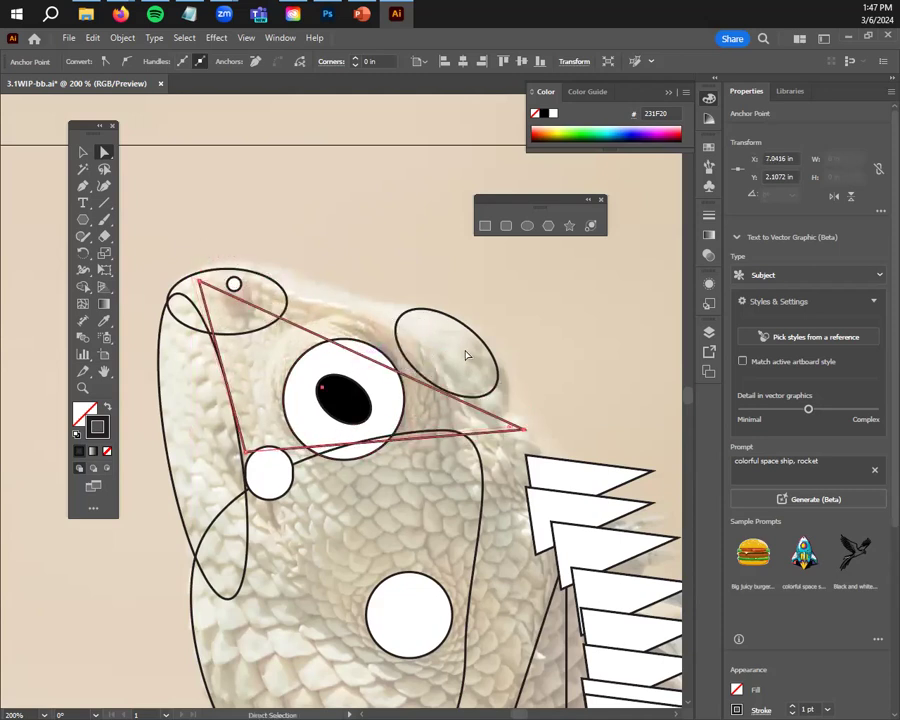
Stretch the ellipse behind the eye by moving its upper-left anchor to the snout tip, and deselect the shape
click(459, 321)
drag(410, 310, 203, 267)
key(v)
click(211, 201)
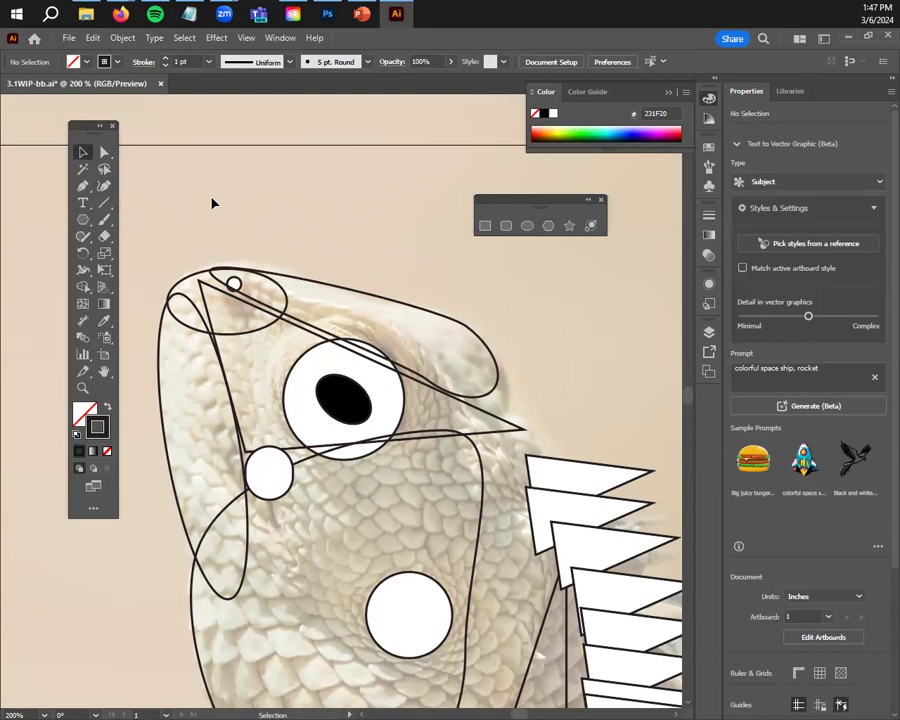
scroll(400, 360, down, 1)
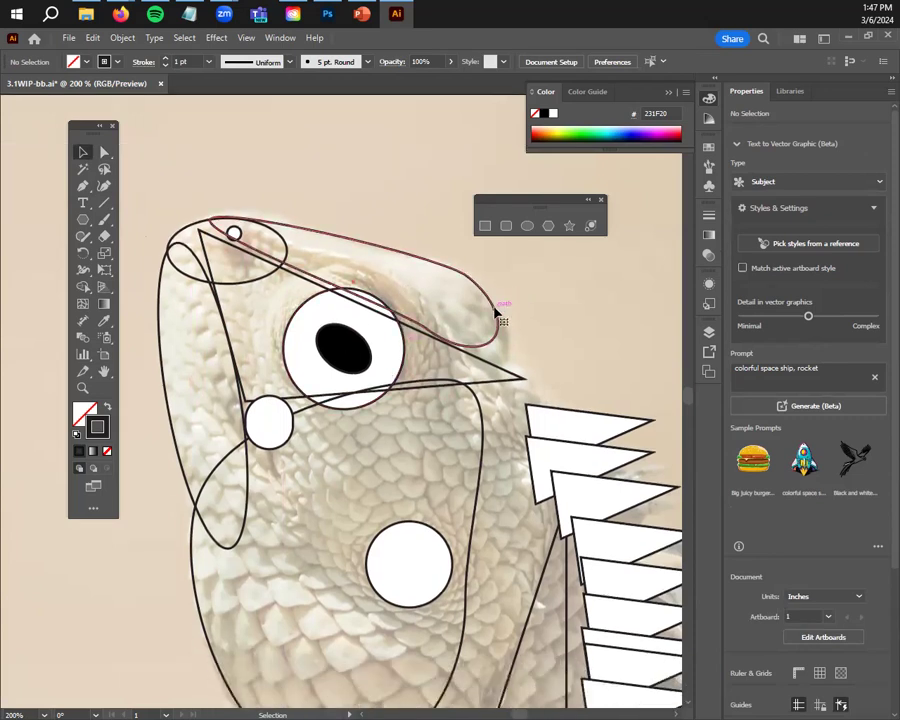
Shift the stretched brow shape slightly down and set its upper-right anchor at about X 6.60, Y 1.41 in to fit the head's contour
click(455, 349)
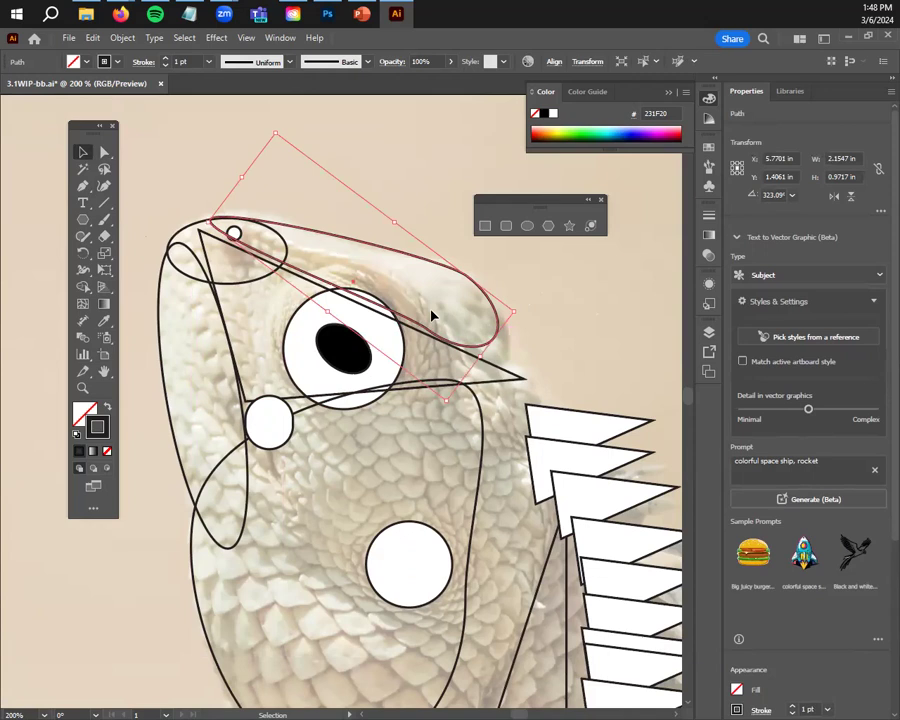
mouse_move(532, 310)
mouse_down()
mouse_move(558, 297)
mouse_move(534, 305)
mouse_move(526, 327)
mouse_up()
key(q)
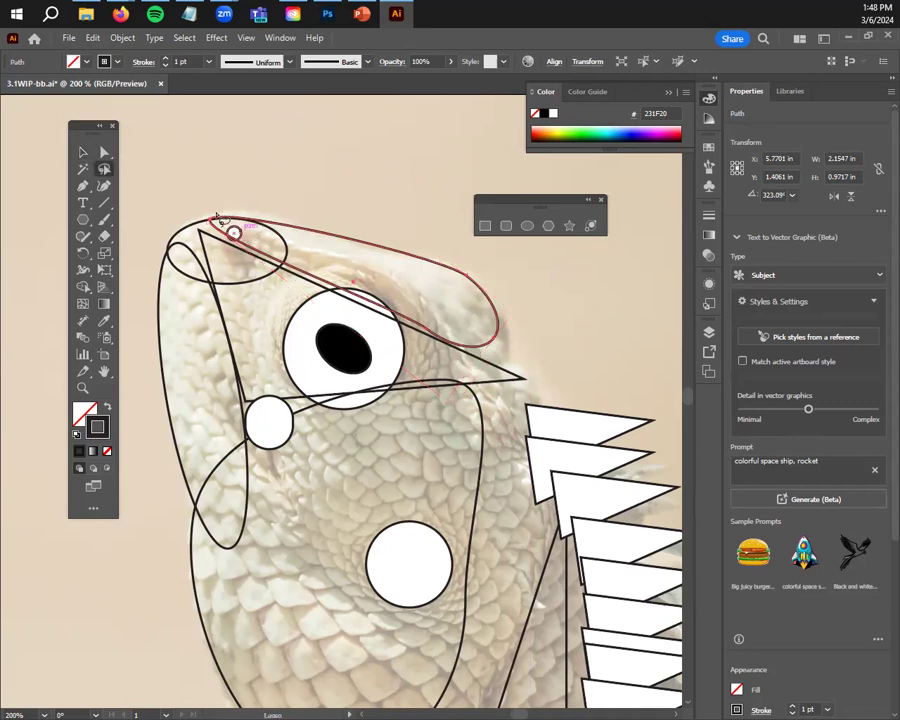
key(a)
drag(496, 309, 467, 284)
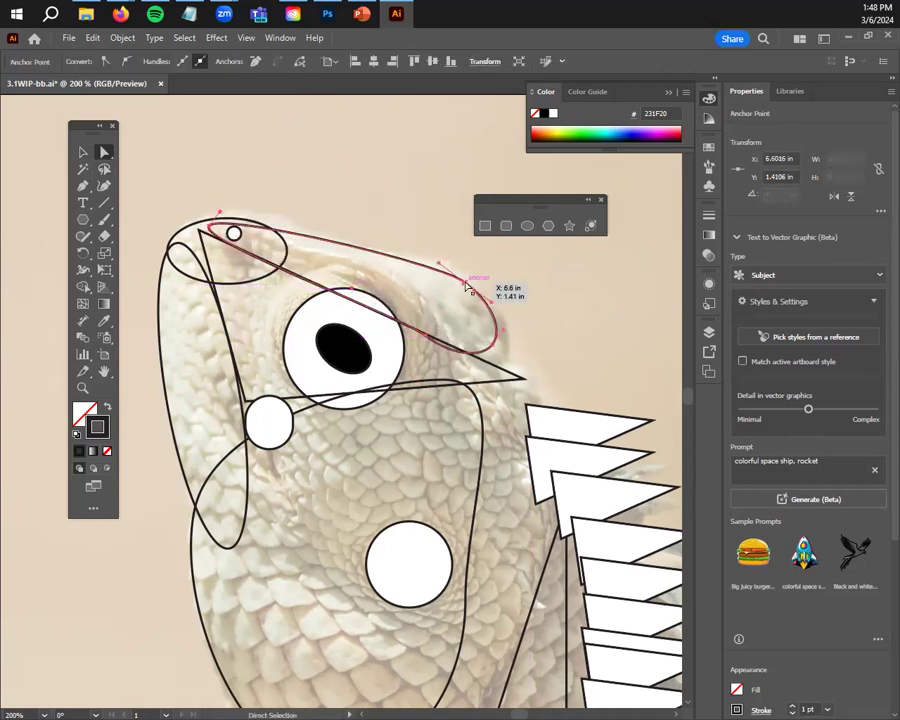
mouse_move(352, 251)
mouse_down()
mouse_move(352, 232)
mouse_move(354, 249)
mouse_up()
click(84, 152)
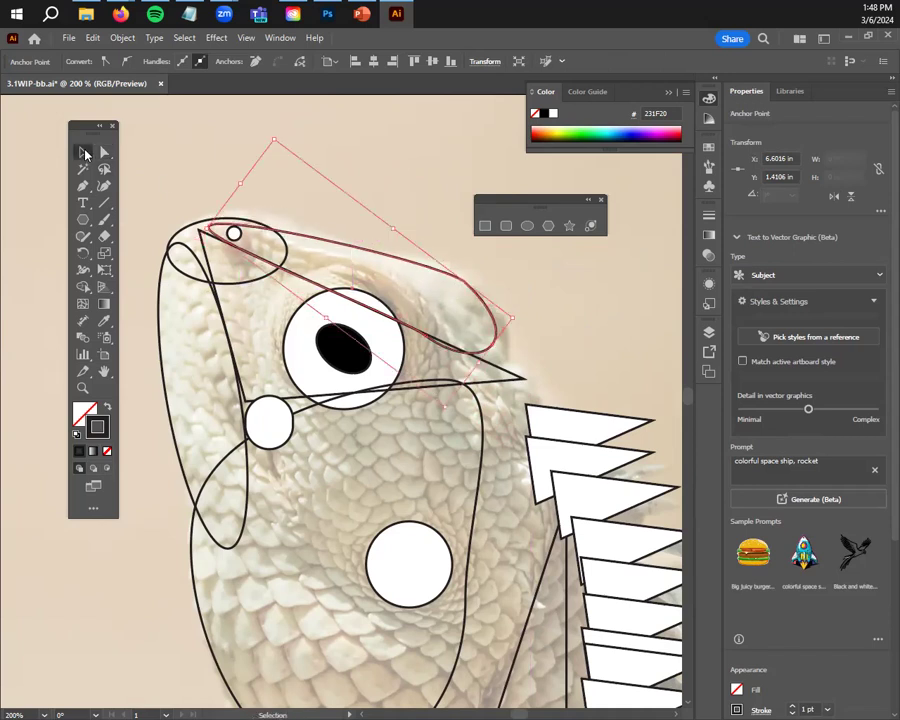
click(281, 197)
Draw a trial square about 4.69 in wide outside the artboard with the Rectangle tool, and delete it
scroll(437, 430, down, 4)
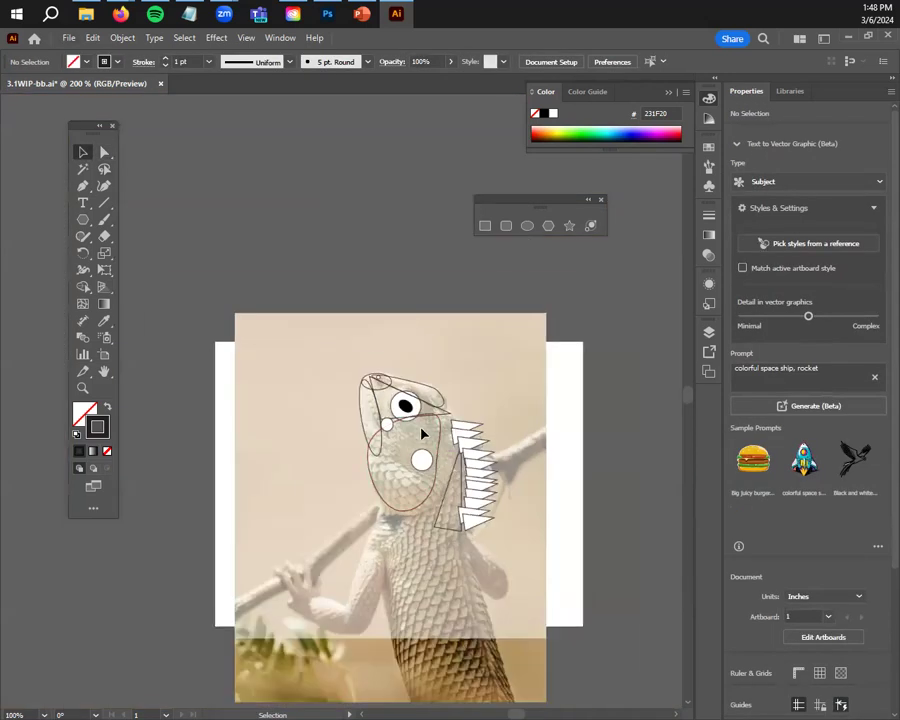
drag(450, 573, 384, 509)
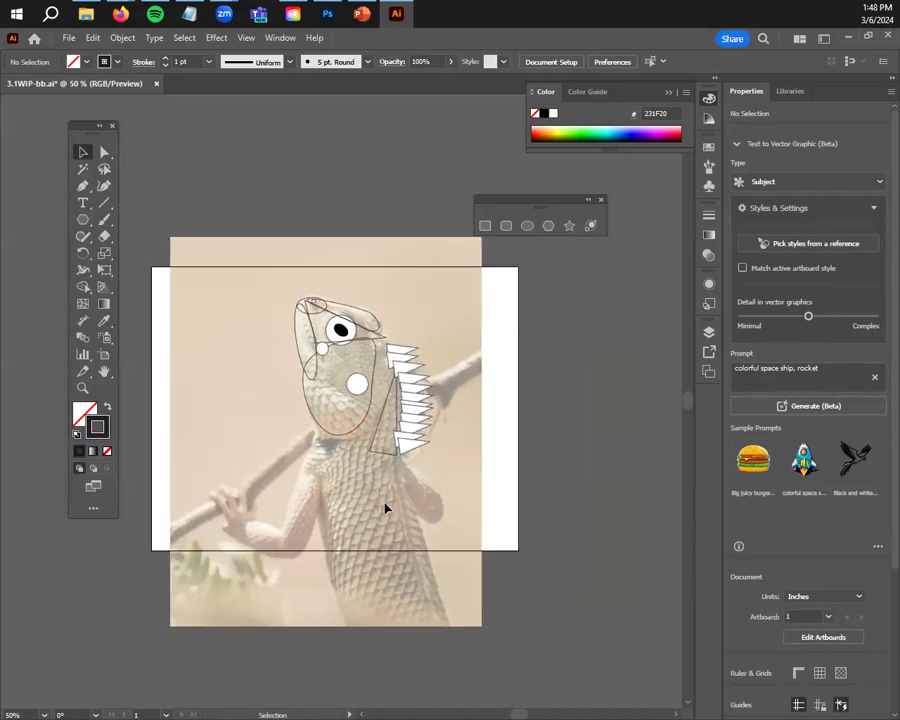
scroll(287, 482, up, 3)
scroll(347, 457, left, 5)
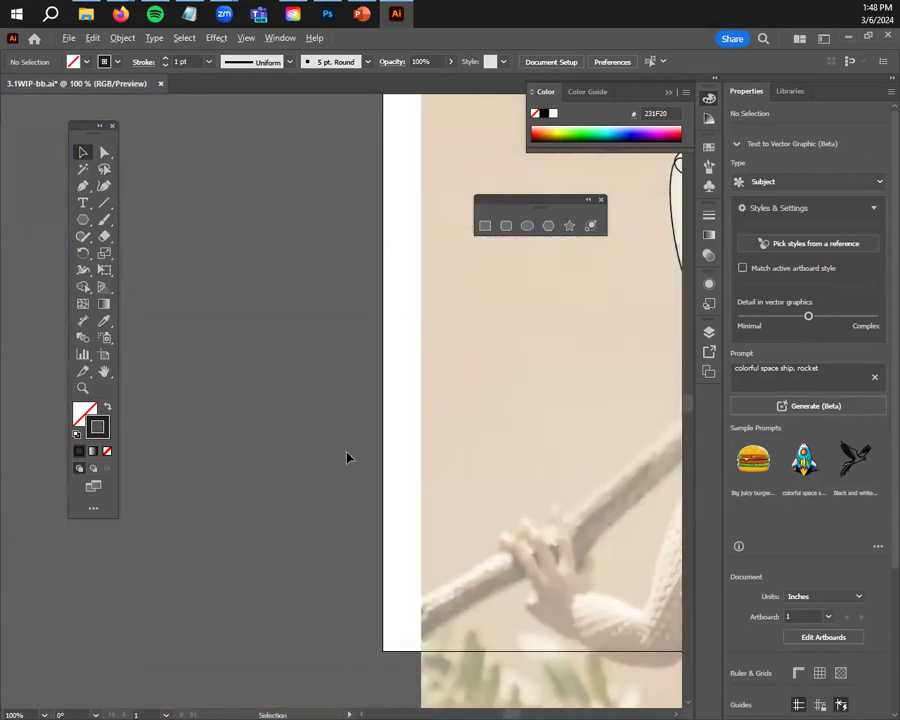
scroll(420, 497, down, 1)
scroll(402, 478, left, 2)
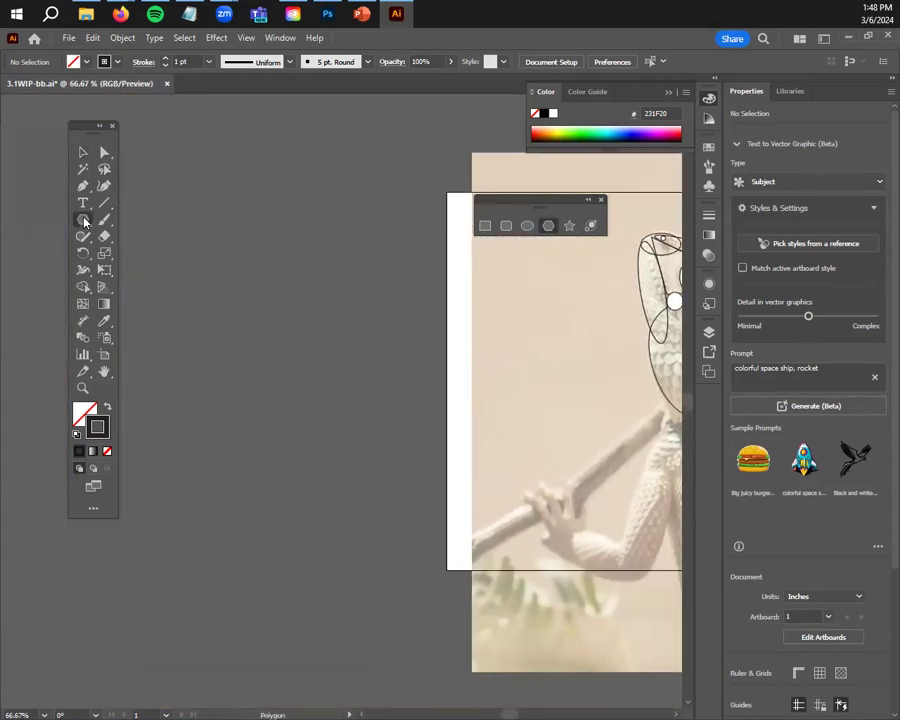
click(83, 219)
click(85, 221)
click(148, 222)
drag(177, 229, 385, 437)
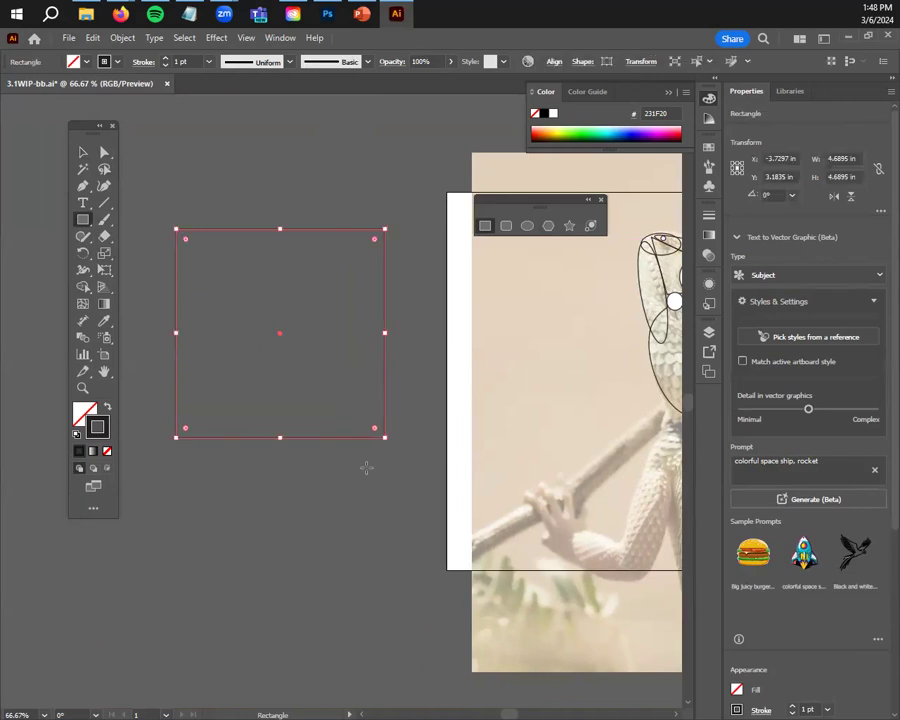
key(Delete)
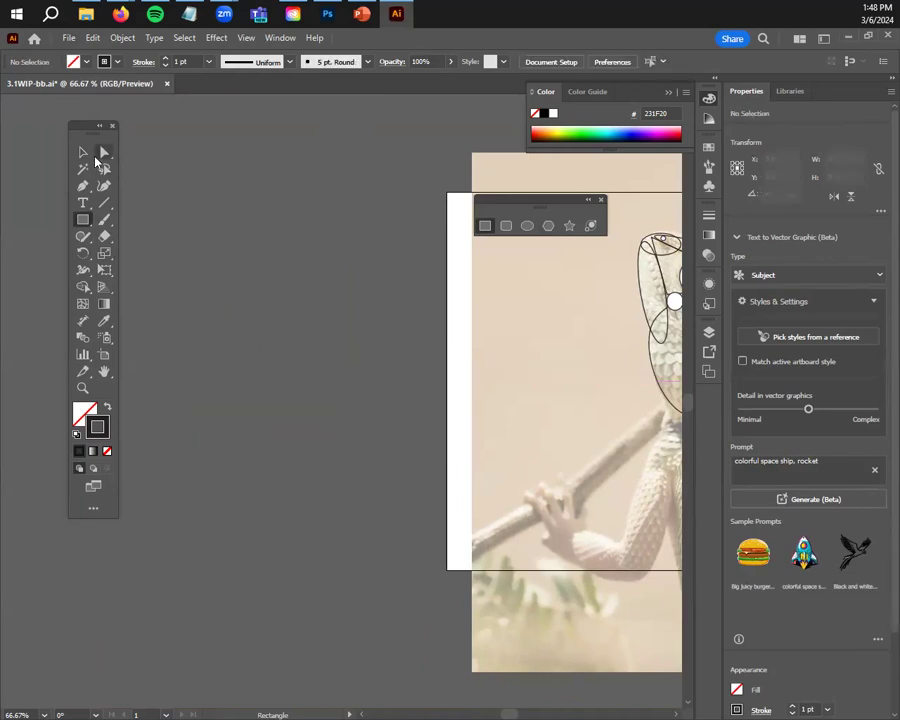
Select the white circle on the lizard's cheek and remove its fill, keeping the dark outline
click(83, 152)
scroll(513, 386, up, 1)
drag(540, 390, 162, 472)
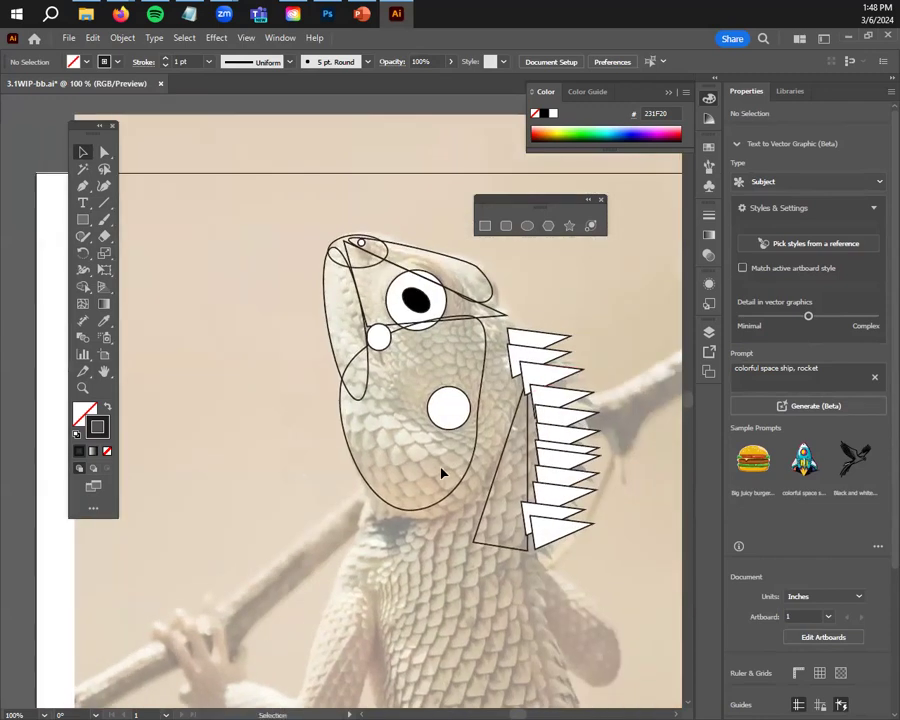
scroll(441, 469, up, 1)
drag(390, 444, 314, 489)
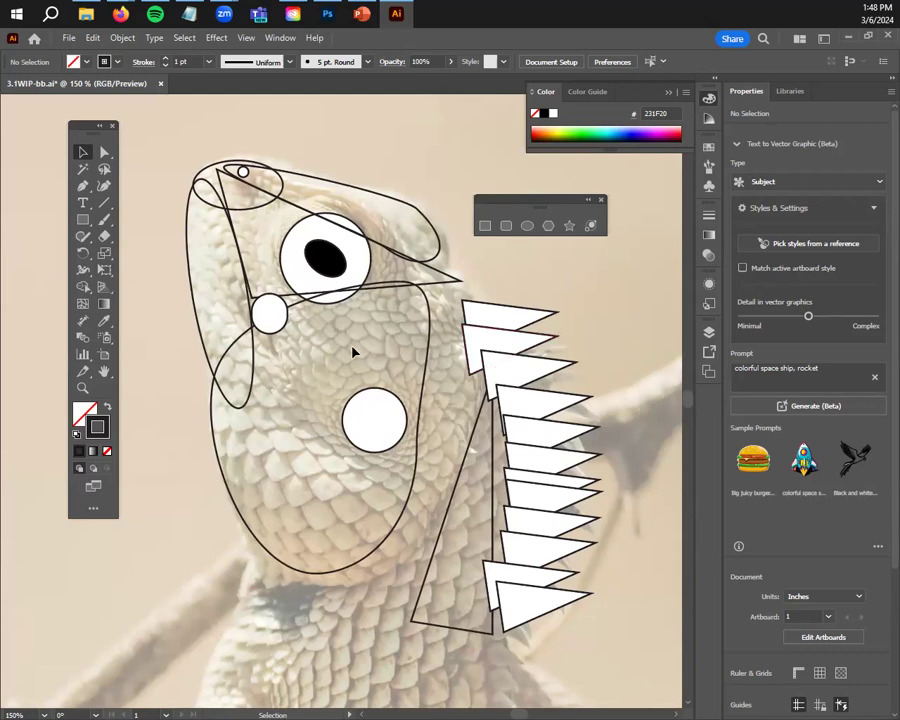
click(368, 434)
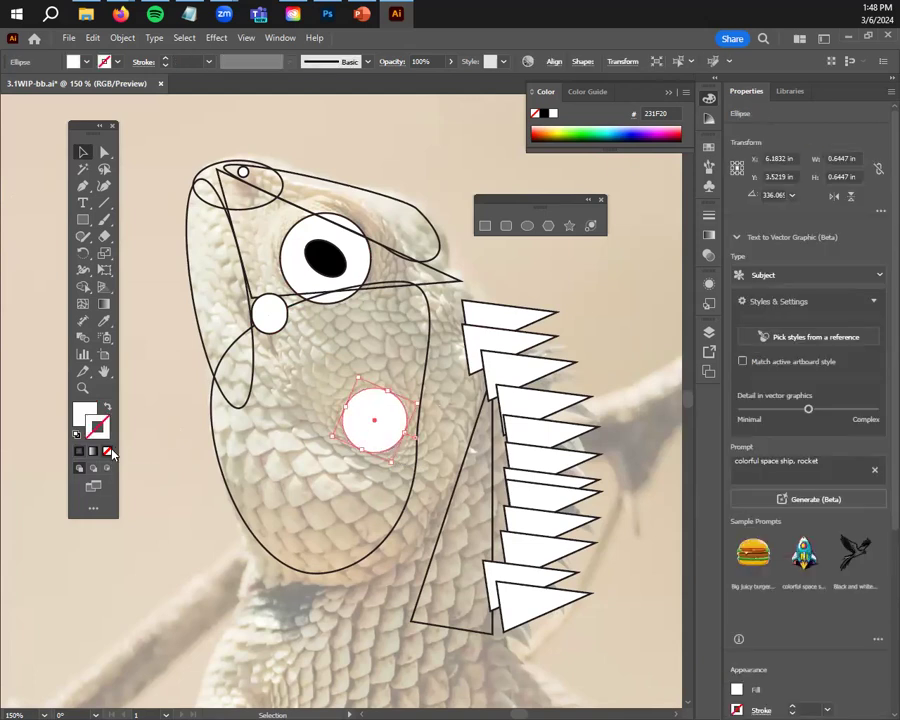
click(80, 452)
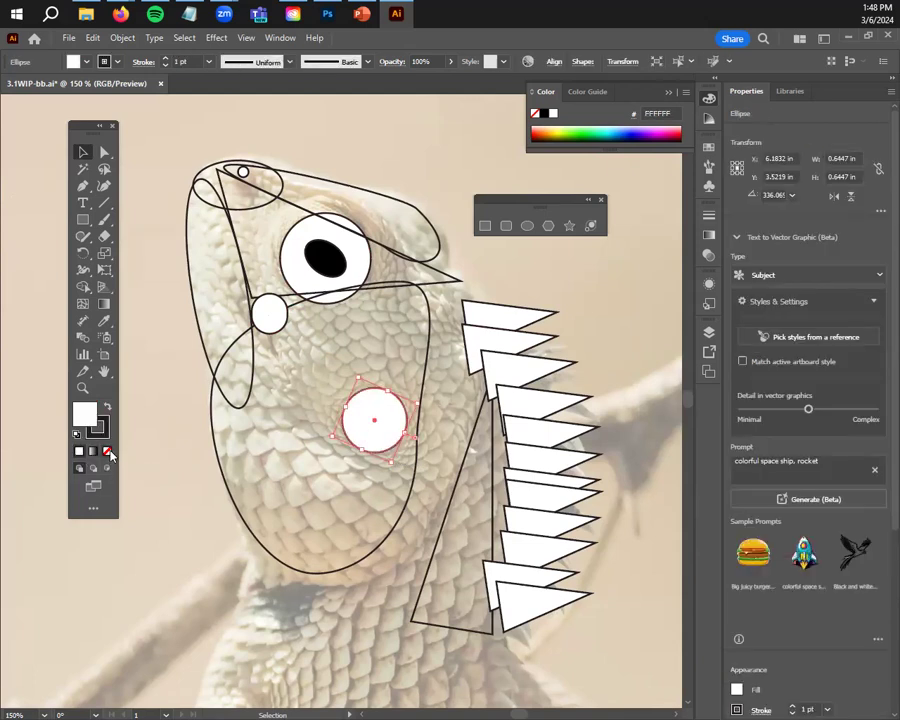
click(108, 453)
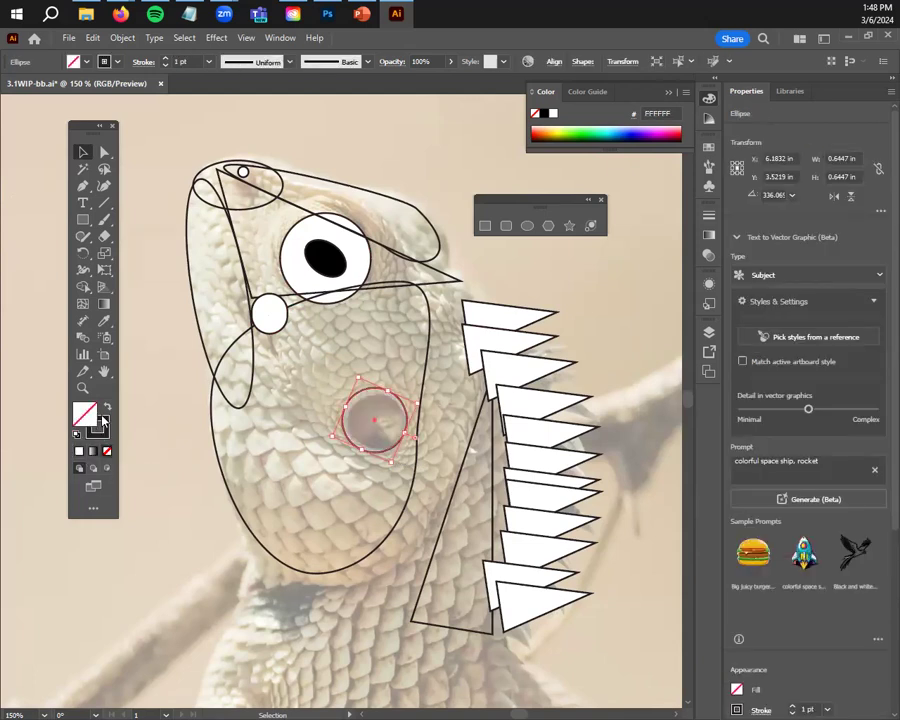
Fill the cheek circle with the brownish colour A6958A sampled from the photo inside it using the Eyedropper, and deselect it
click(365, 451)
key(i)
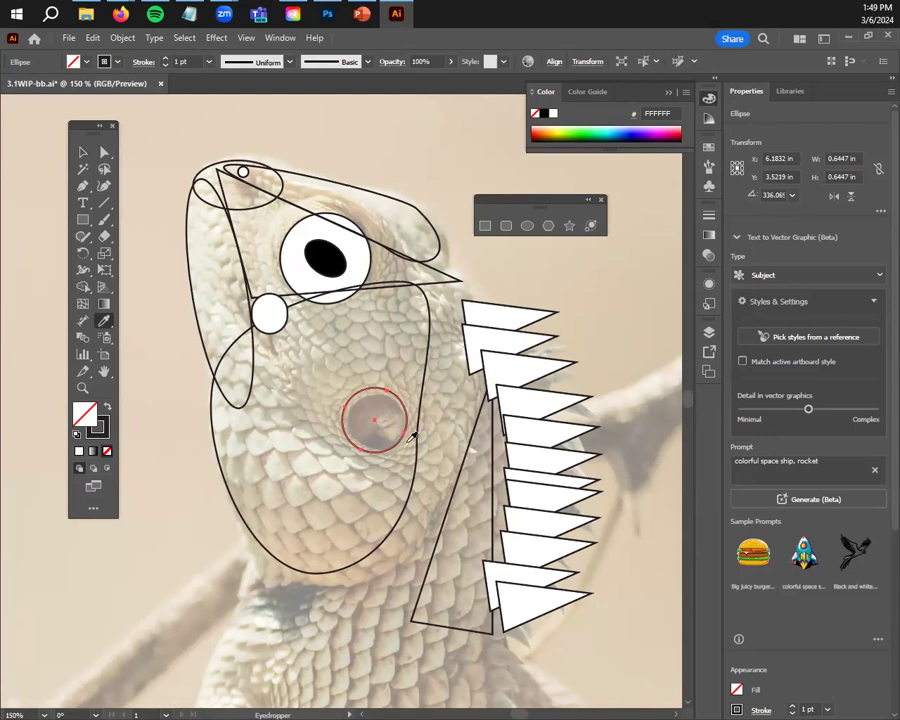
click(369, 400)
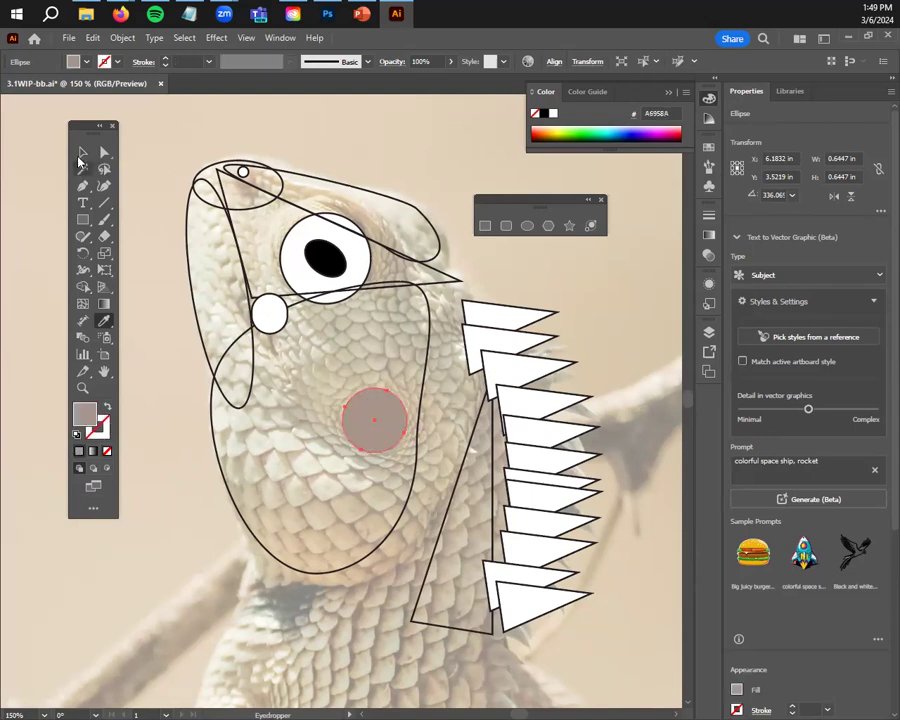
click(82, 152)
click(272, 391)
click(446, 455)
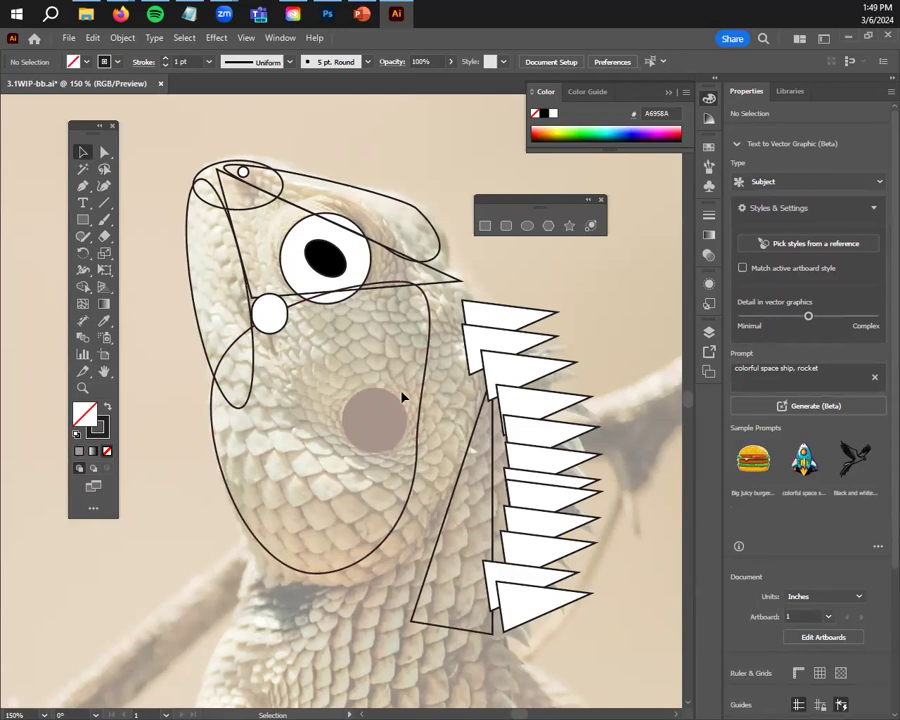
Try filling the throat shape with the colour BAB5A2 sampled from the photo with the Eyedropper, and undo it
click(220, 465)
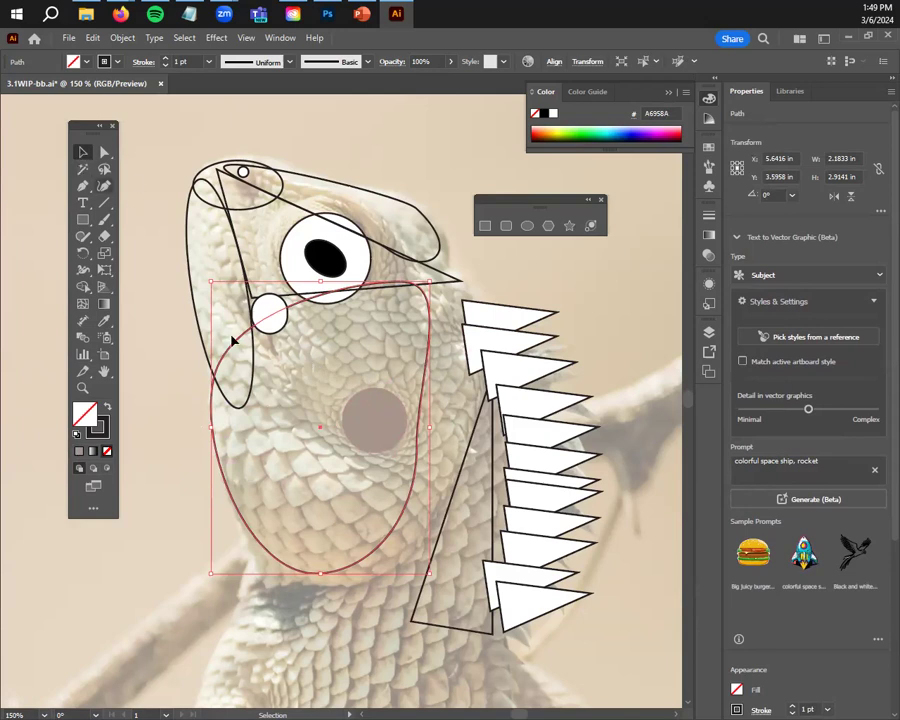
key(i)
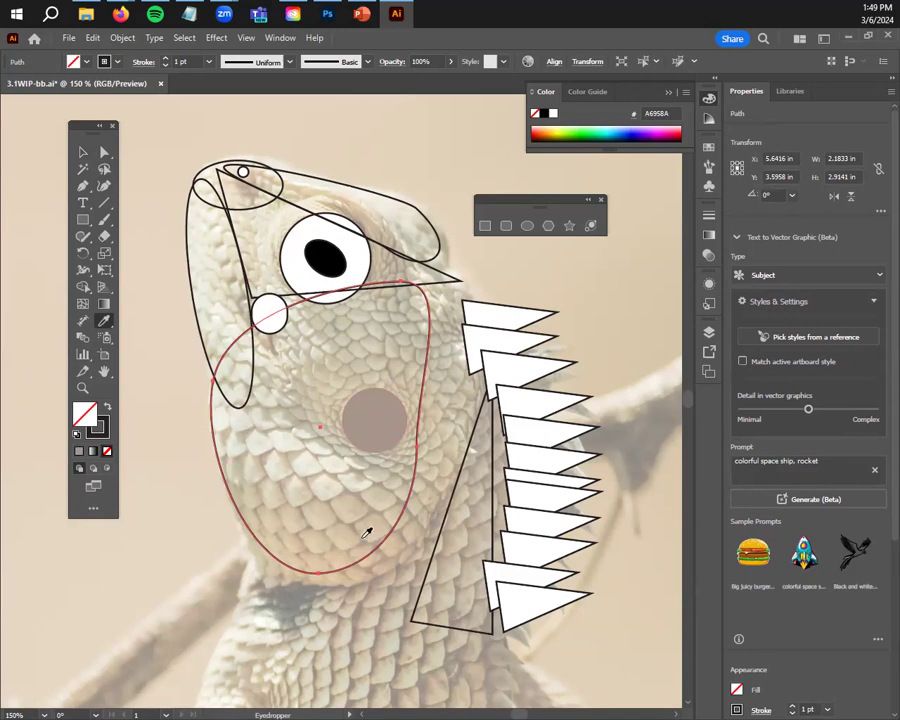
click(396, 318)
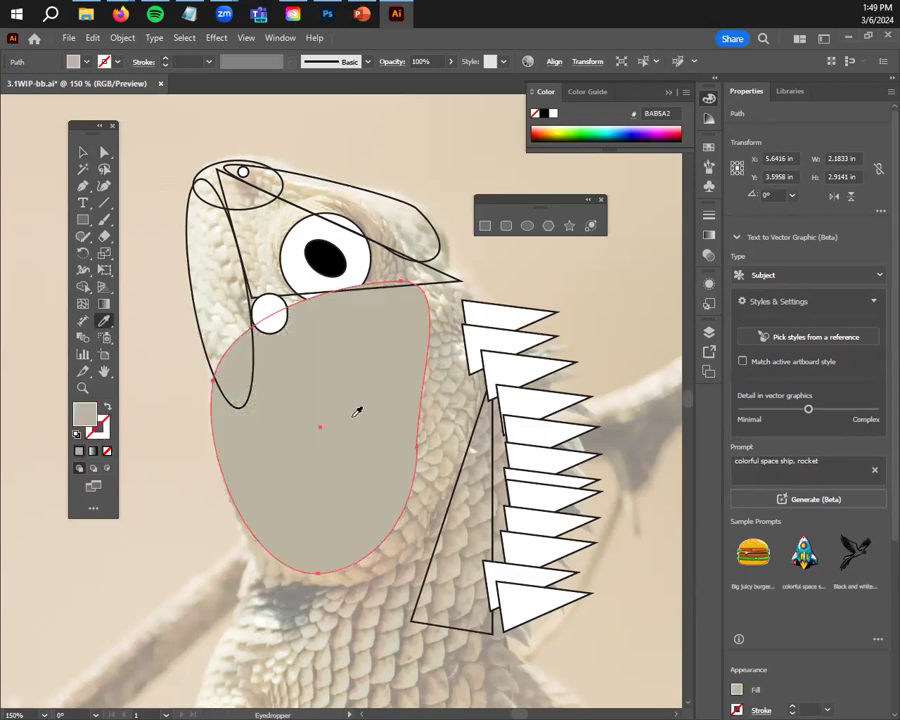
key(ctrl+z)
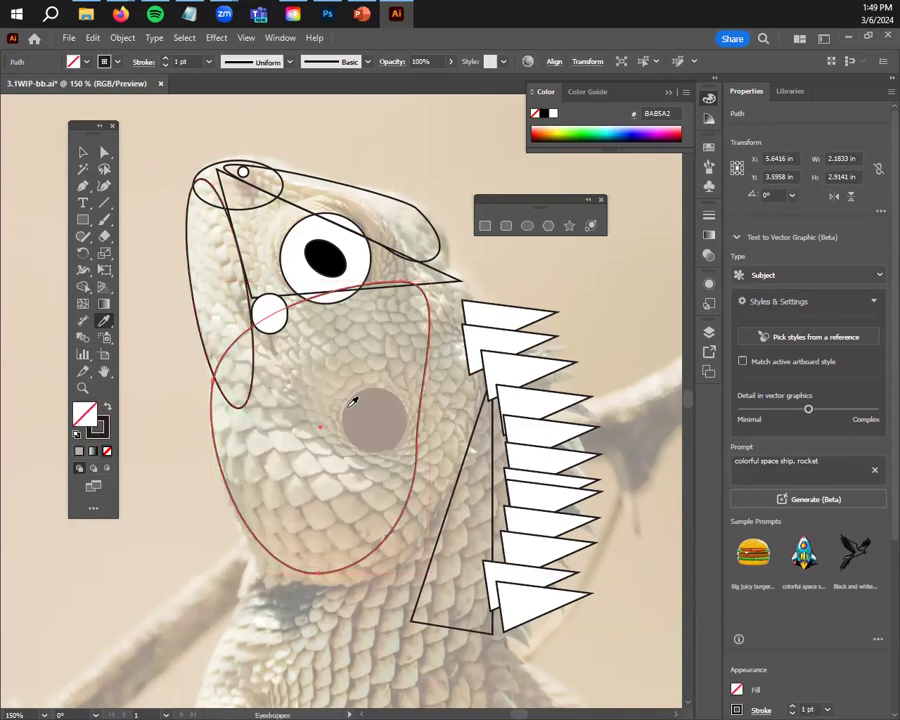
Fill the throat shape with the pale colour DEDFCE sampled from the scales inside it using the Eyedropper, and deselect it
click(278, 407)
key(ctrl+z)
click(271, 447)
key(ctrl+z)
click(256, 447)
click(257, 432)
click(83, 154)
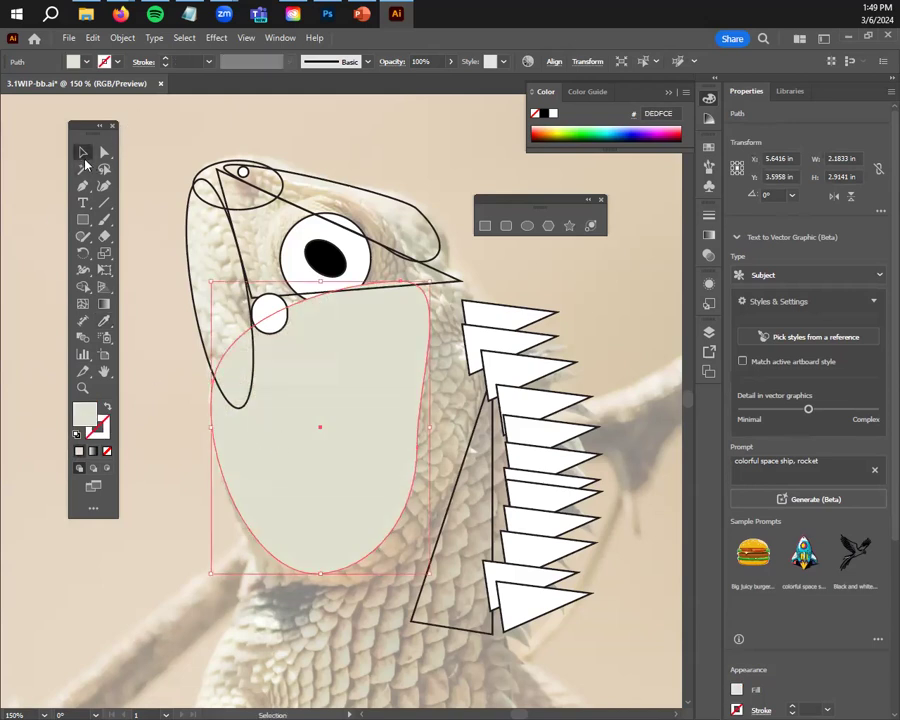
click(168, 358)
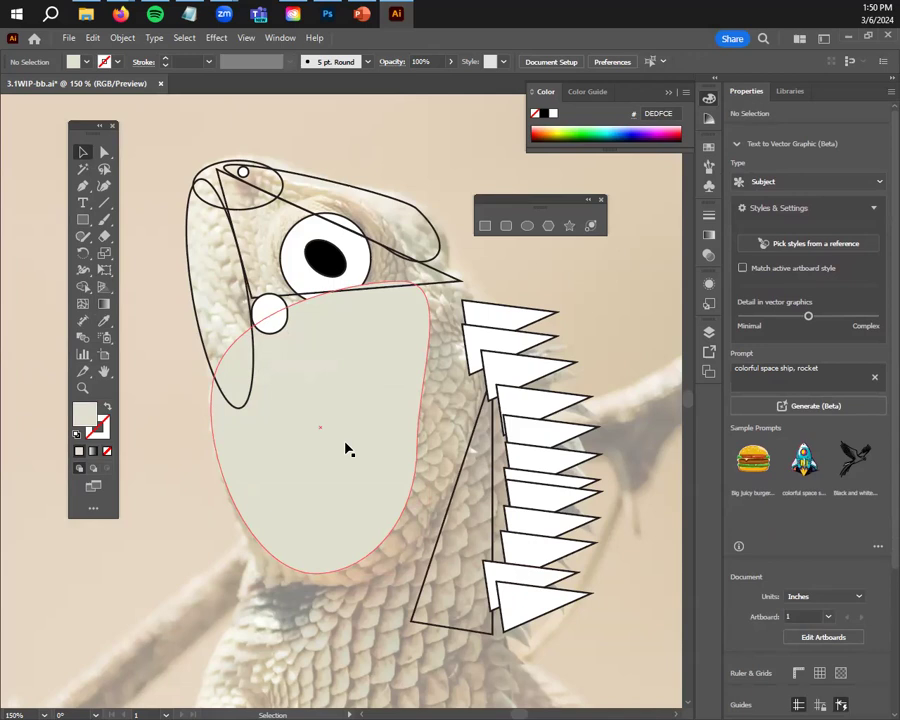
Select the filled throat shape and send it one level backward in the stacking order
click(352, 378)
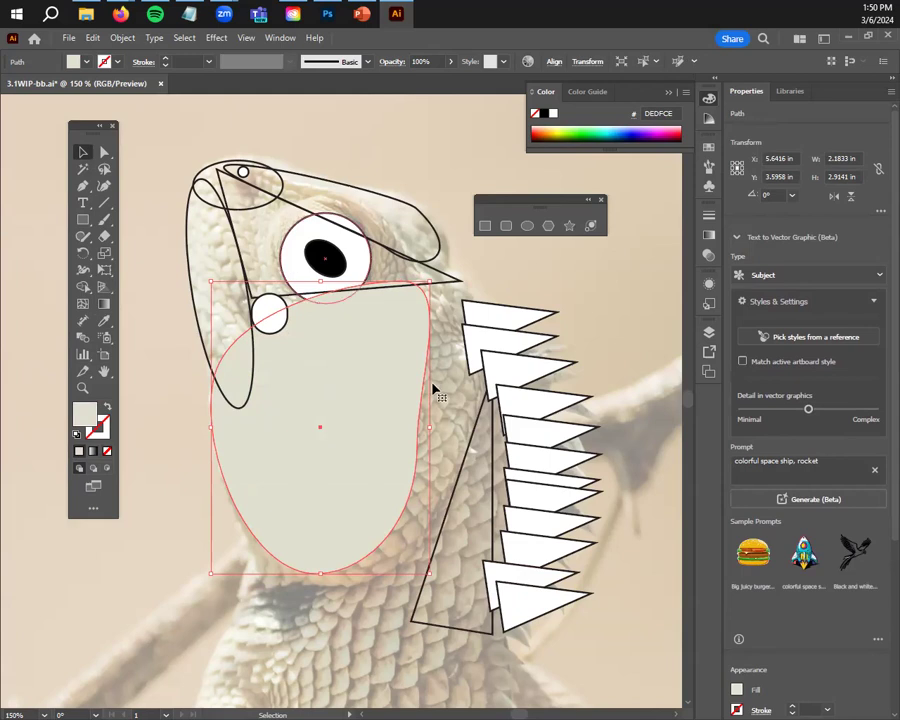
right_click(317, 369)
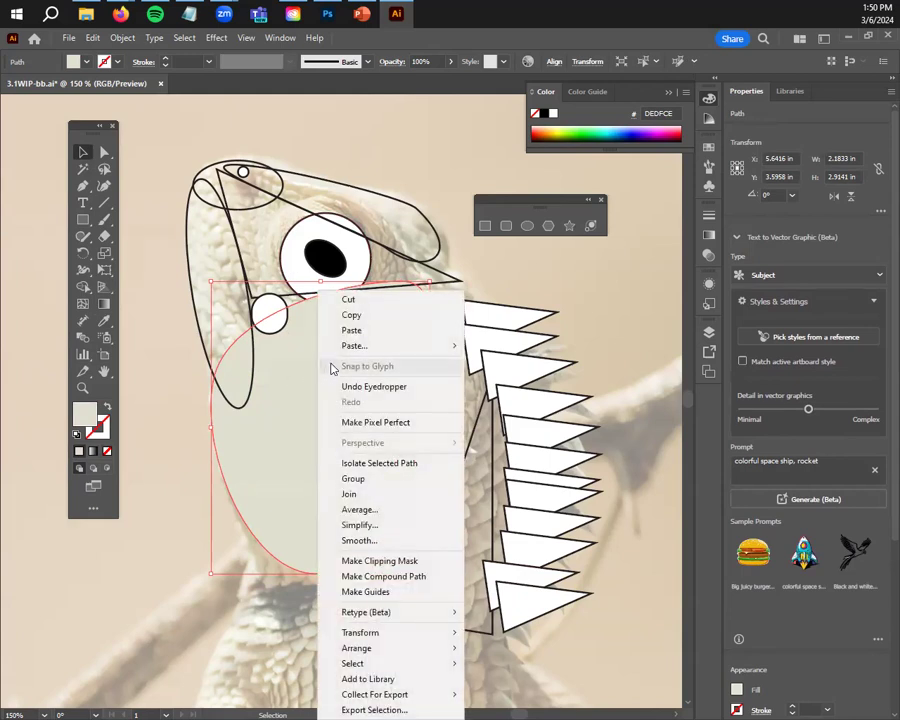
mouse_move(402, 653)
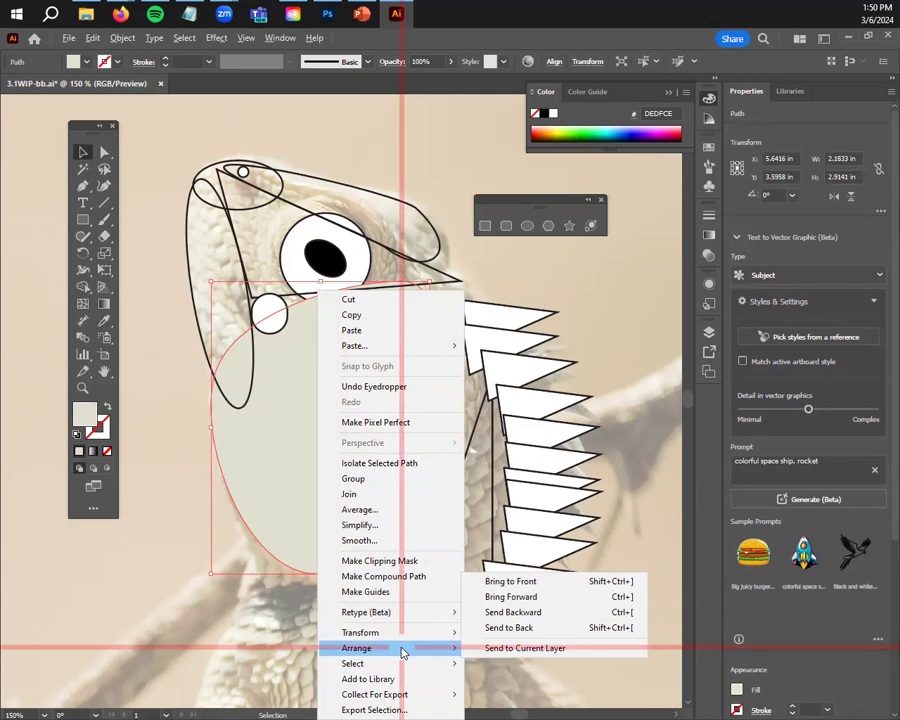
key(Escape)
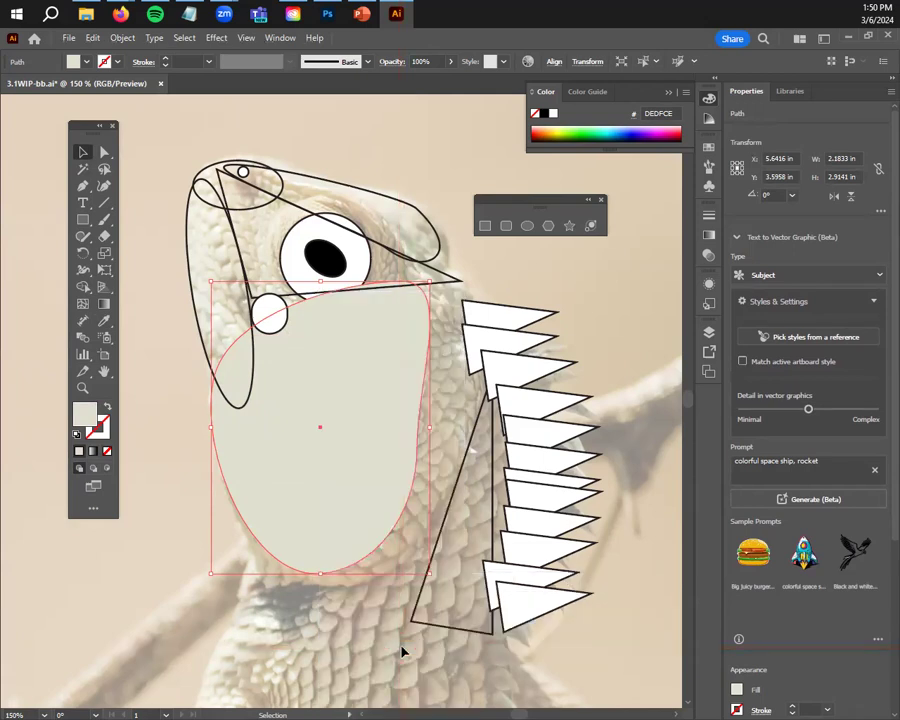
right_click(358, 480)
mouse_move(466, 406)
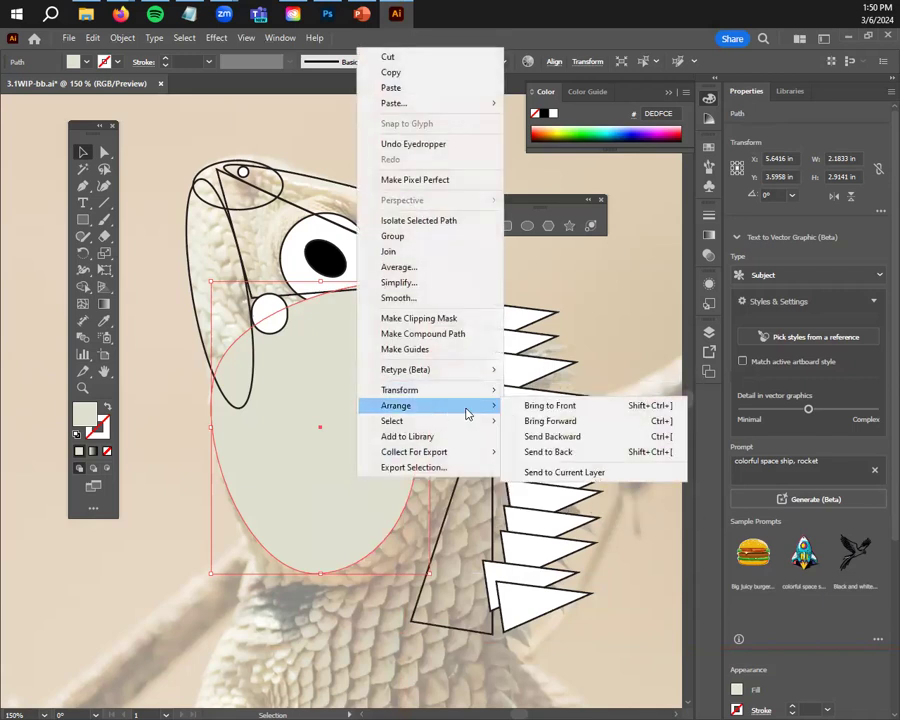
click(598, 439)
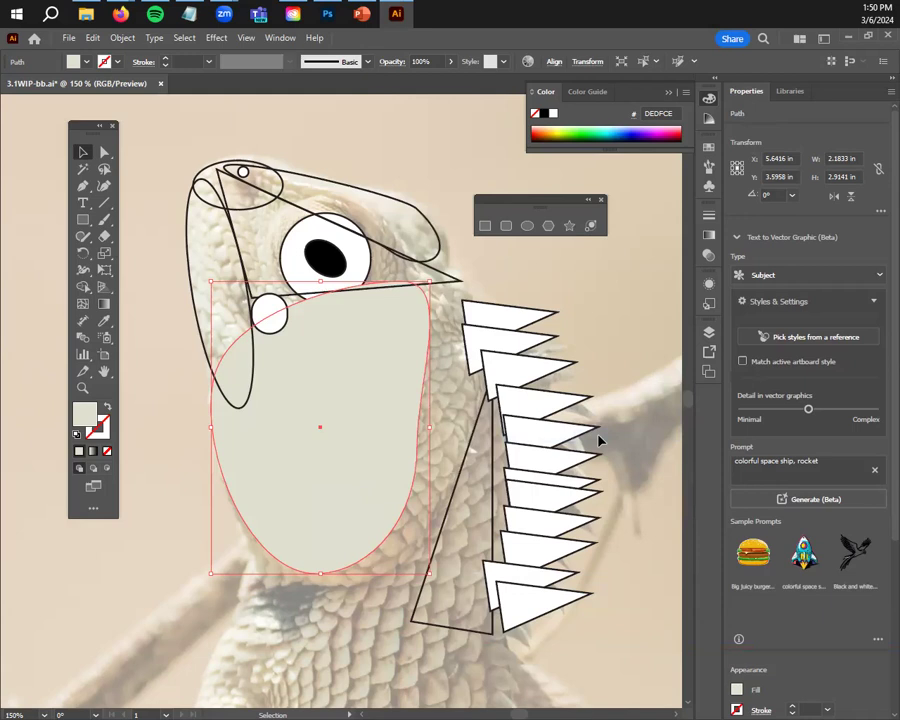
Step the throat shape backward and forward in the stacking order, ending with it behind the brownish cheek circle
key(a)
key(ctrl+[)
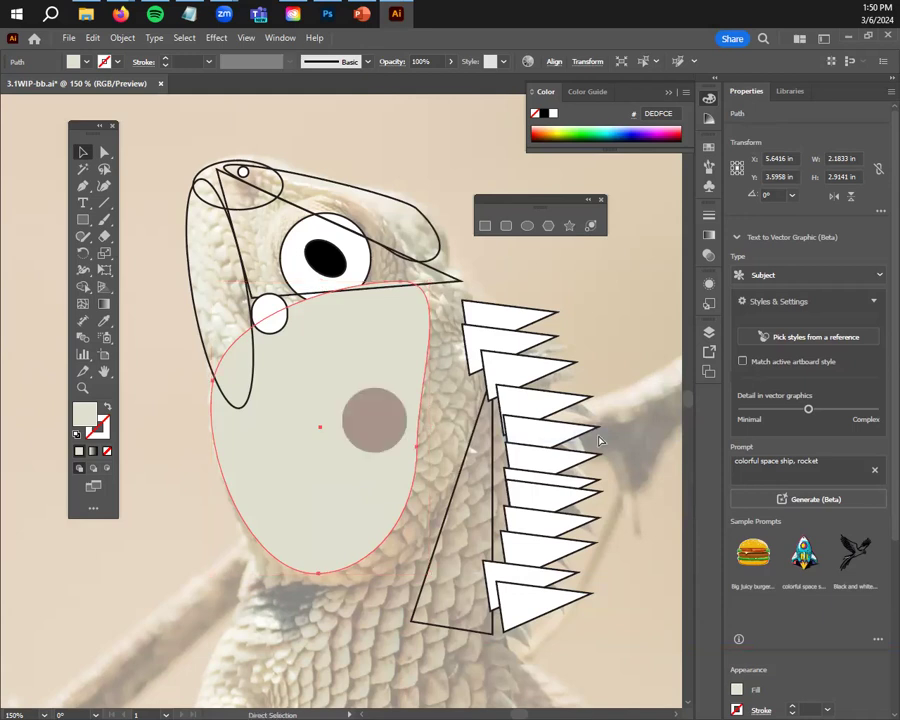
key(ctrl+])
key(ctrl+[)
key(ctrl+])
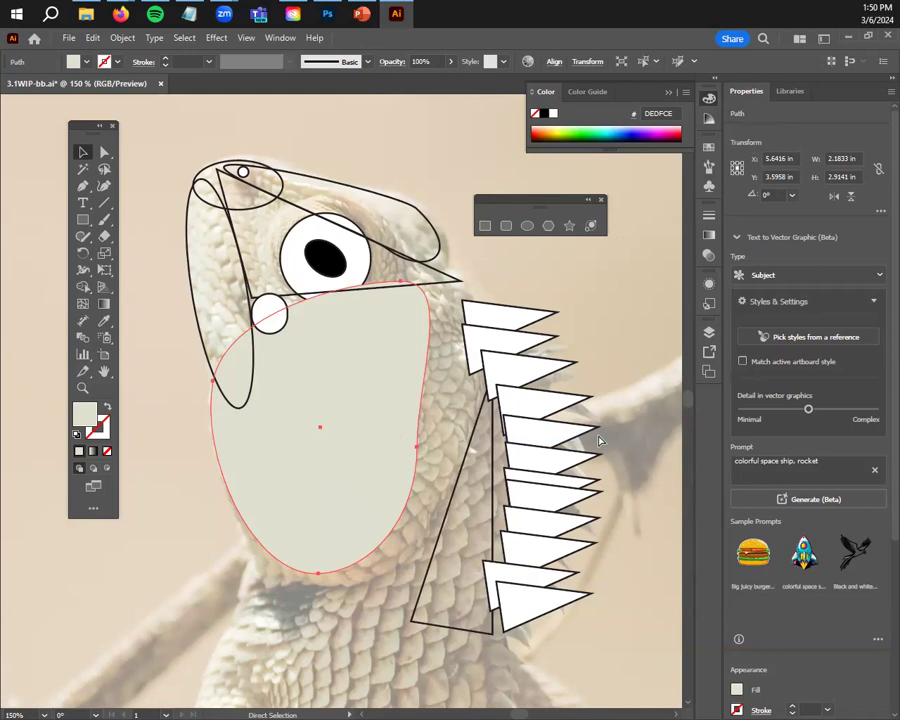
key(ctrl+[)
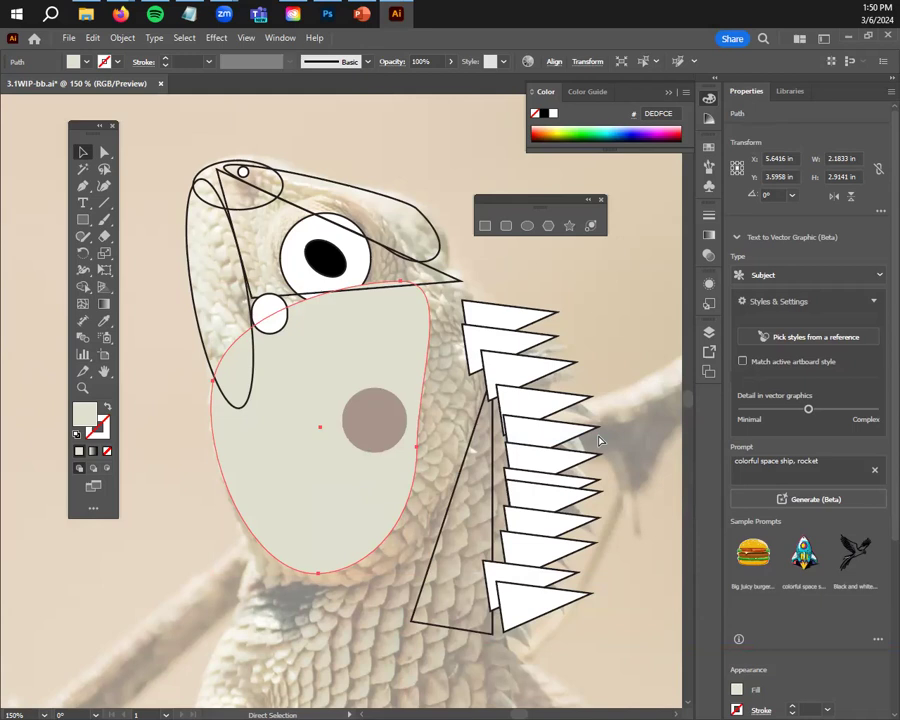
Fill the long tilted ellipse along the lizard's snout with red FF0000
click(188, 267)
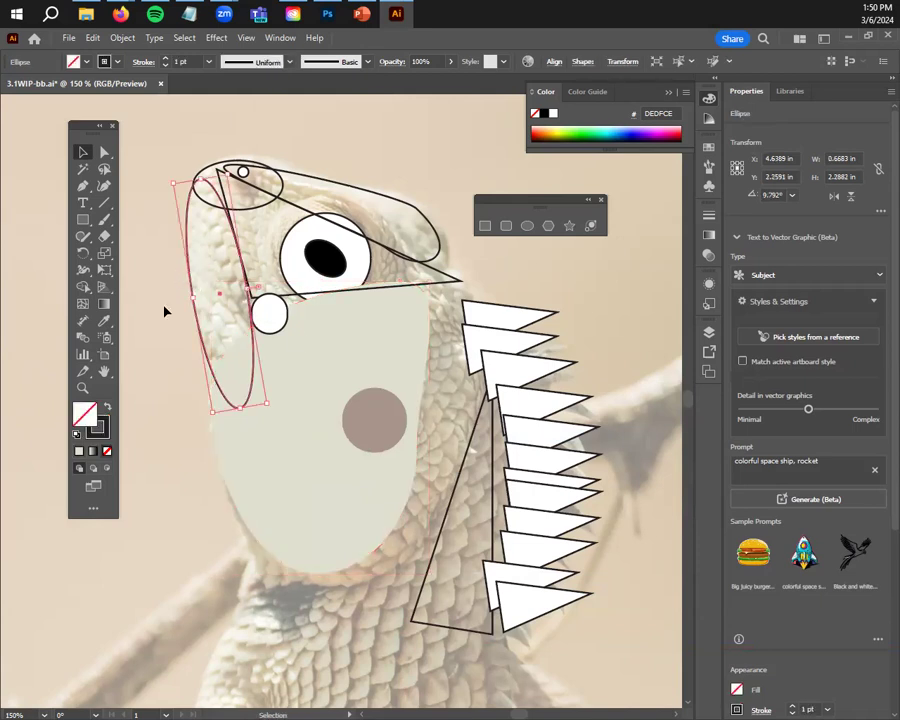
double_click(98, 430)
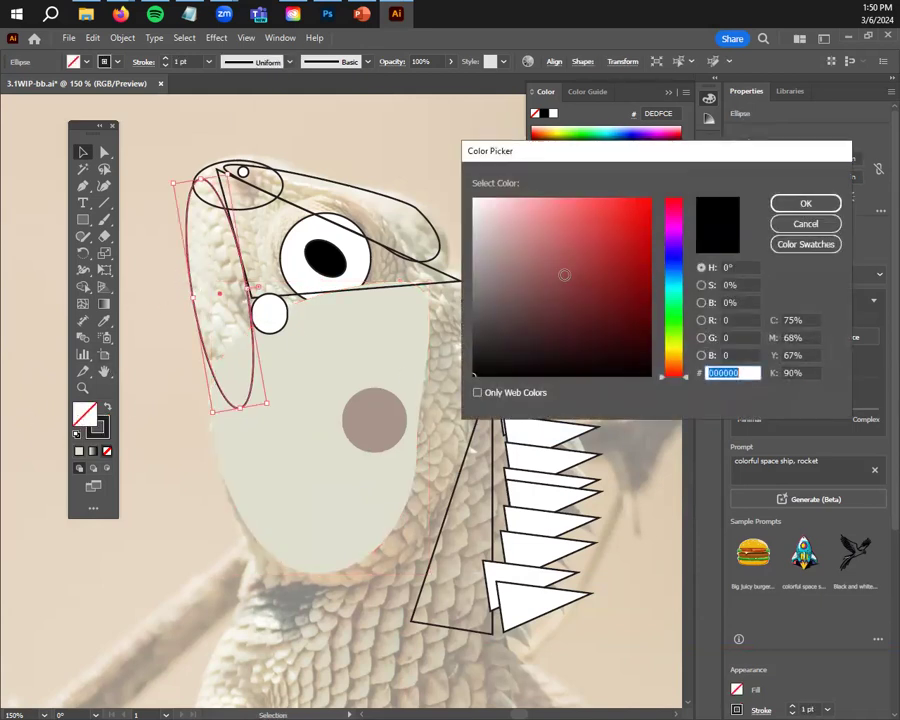
text(ff0000)
click(806, 203)
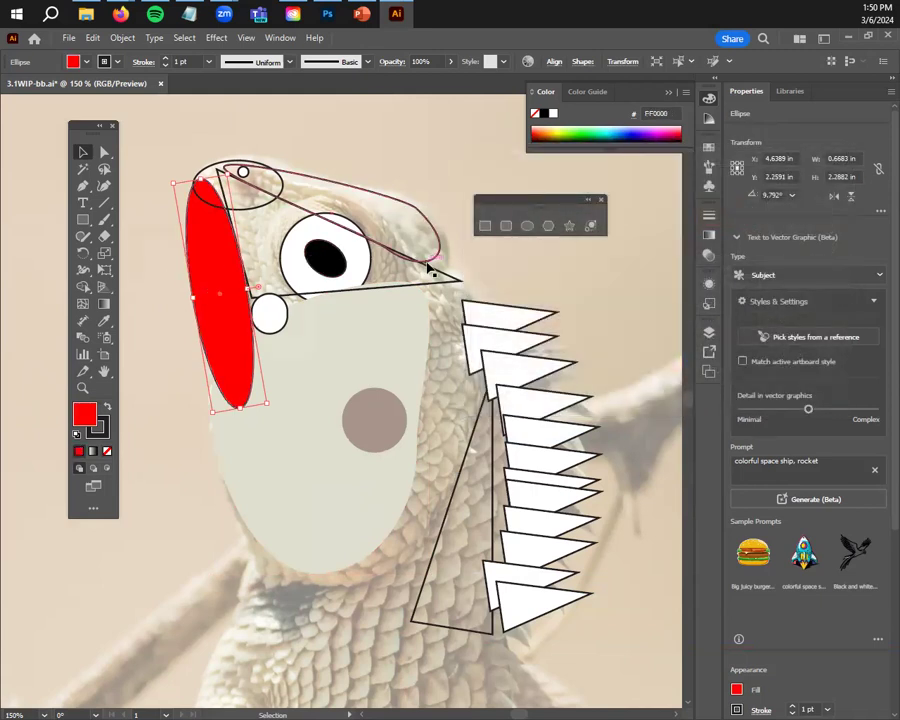
Fill the large triangle across the lizard's eye area with bright green 58FF00
click(430, 268)
double_click(84, 413)
click(630, 328)
click(673, 326)
click(650, 199)
key(Return)
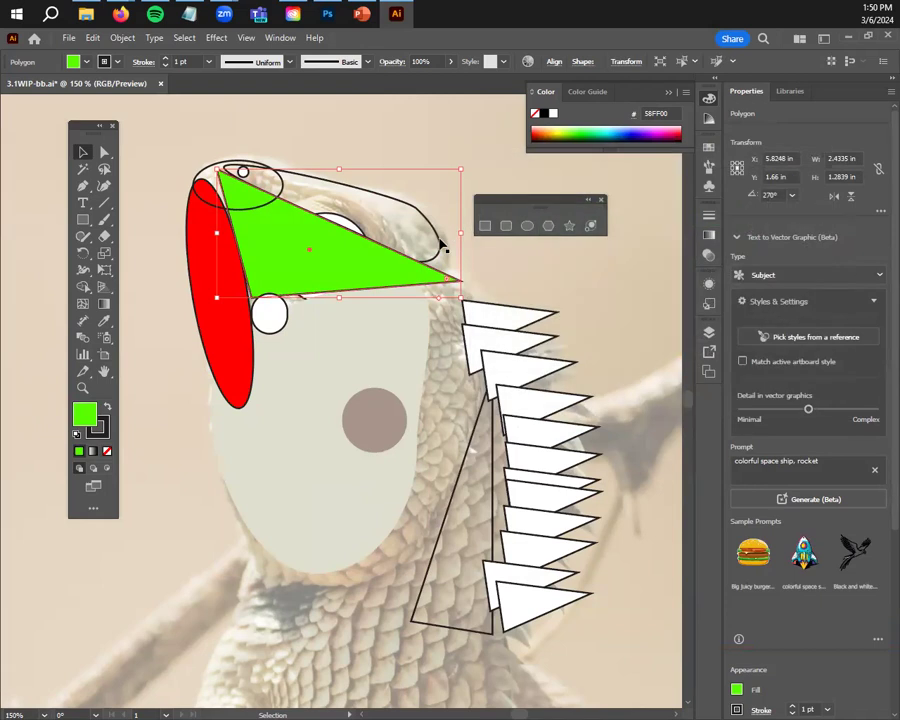
Fill the elongated brow shape on top of the lizard's head with purple 6F00FF, and deselect it
click(442, 244)
double_click(84, 413)
click(674, 262)
click(674, 245)
click(615, 222)
click(650, 199)
click(805, 203)
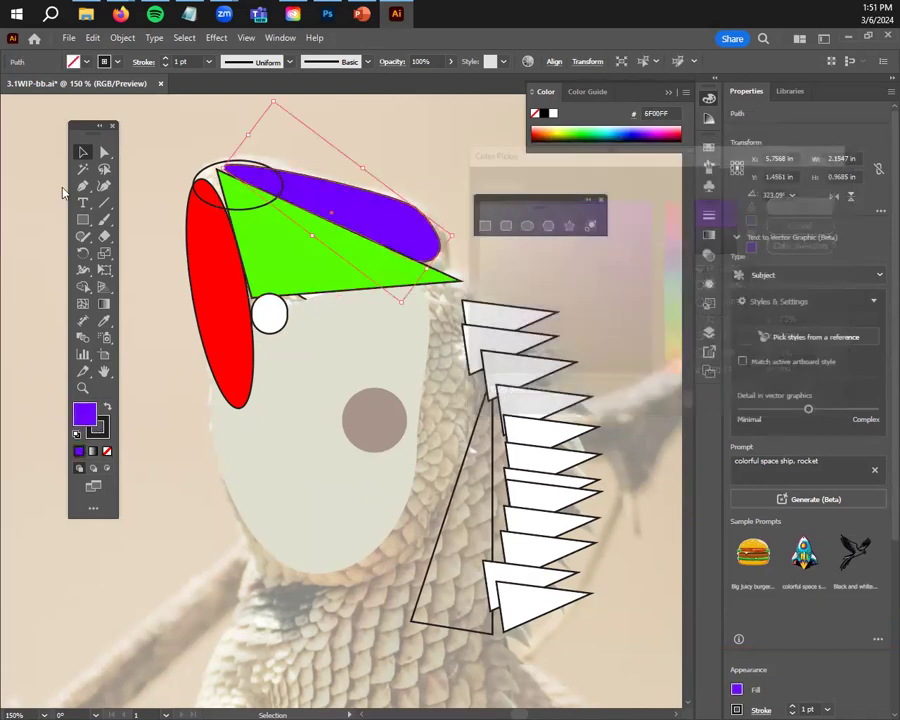
click(150, 230)
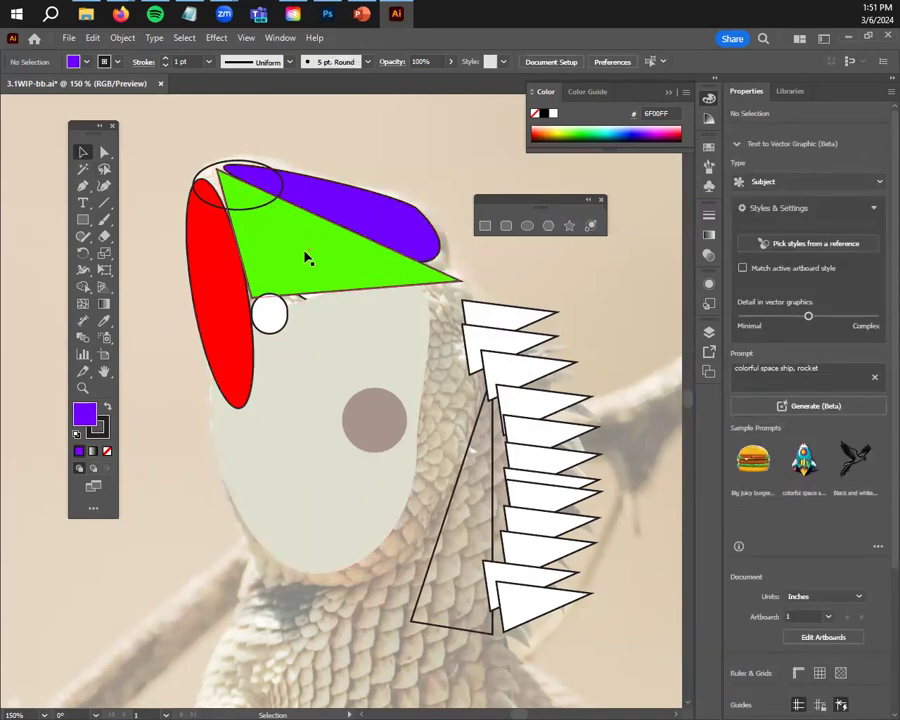
Step the green triangle backward and forward in the stacking order, ending with it behind the white eye and black pupil
click(226, 214)
key(a)
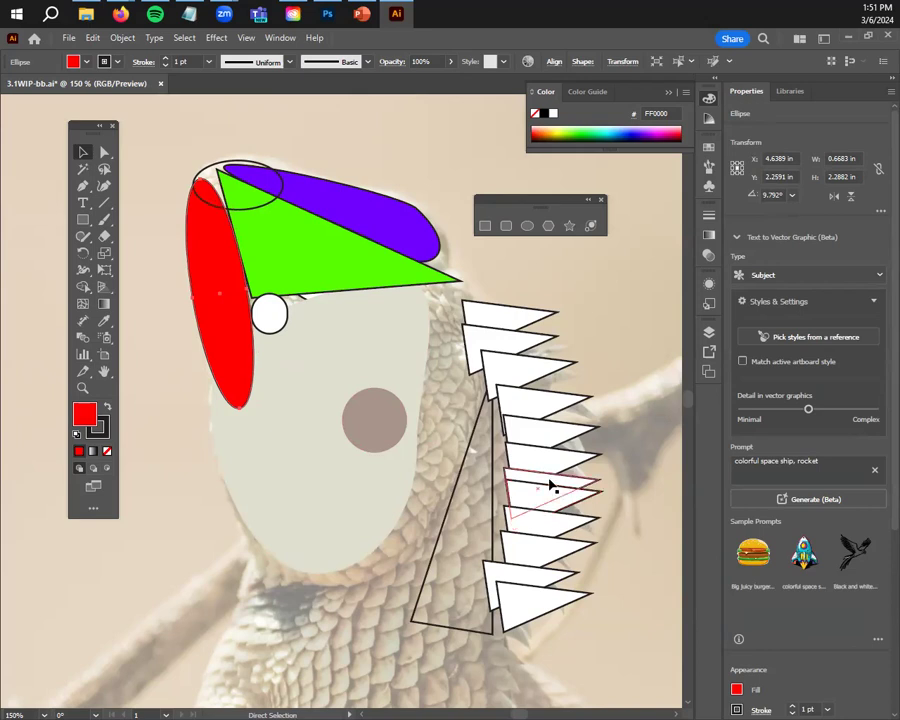
click(319, 257)
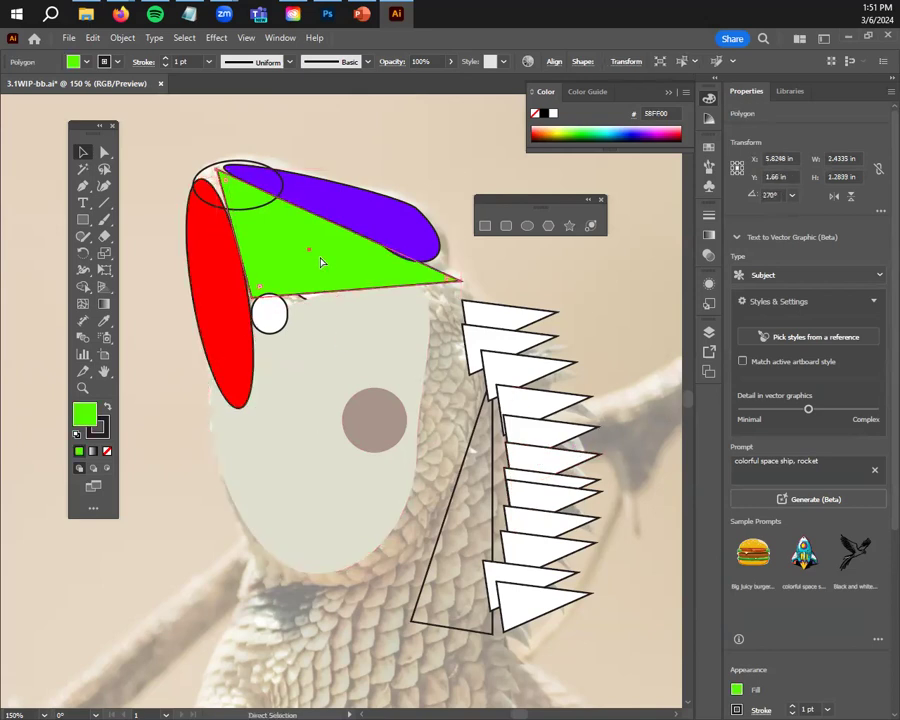
key(ctrl+bracketleft)
key(ctrl+bracketleft)
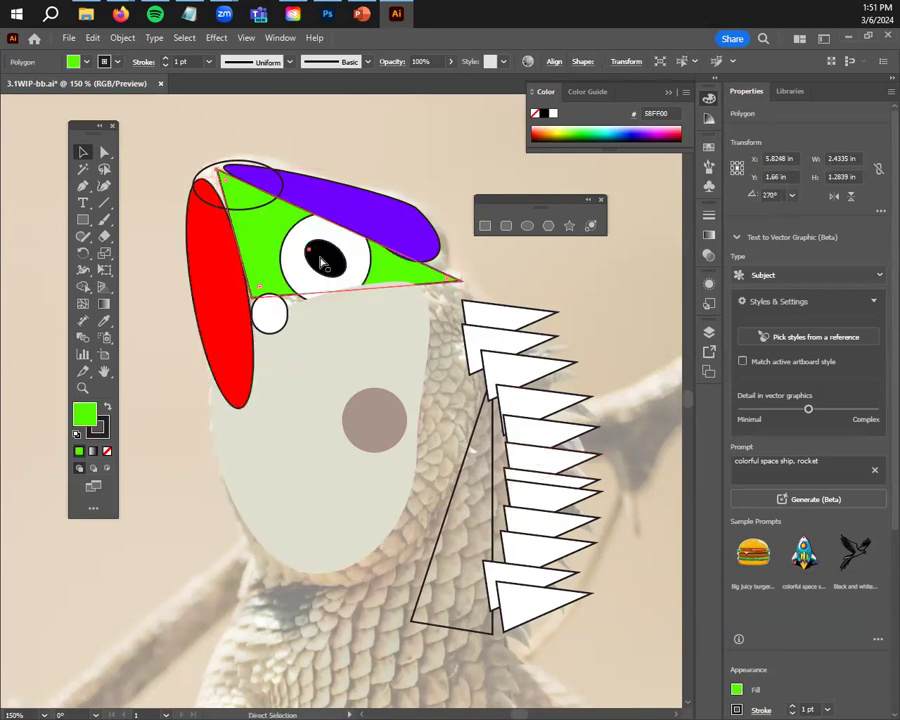
key(ctrl+bracketright)
key(ctrl+bracketright)
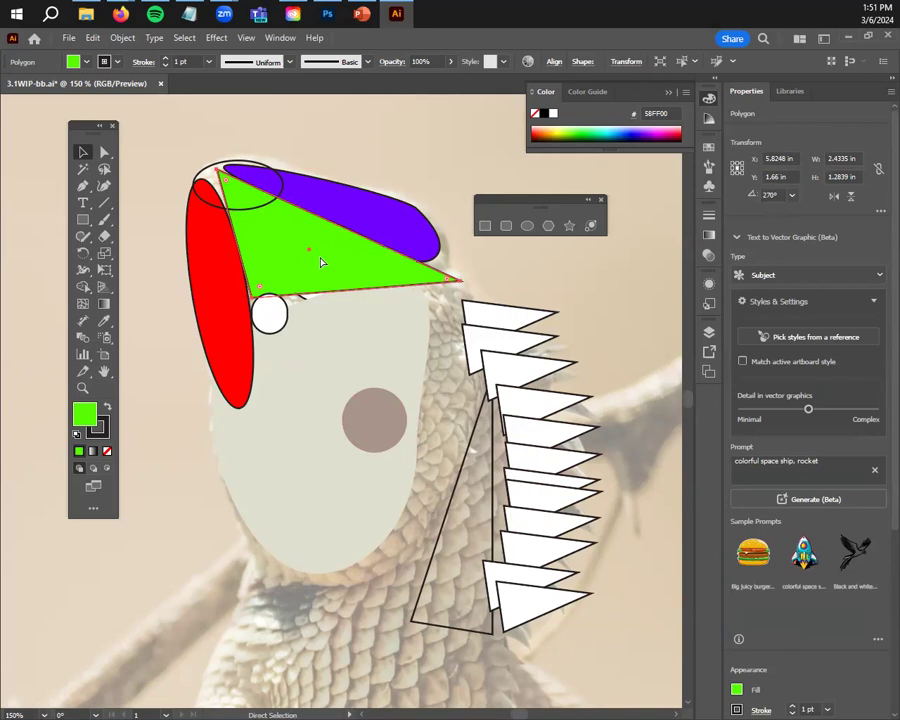
key(ctrl+bracketleft)
key(ctrl+bracketleft)
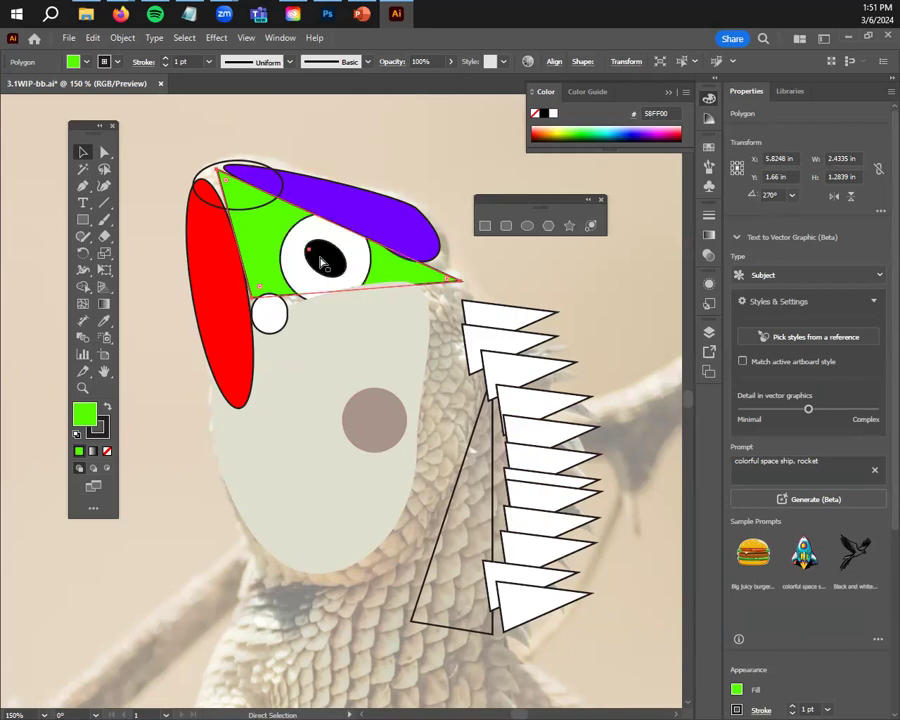
Send the purple brow shape backward until it lies behind the eye and the small nostril circle
click(337, 206)
key(a)
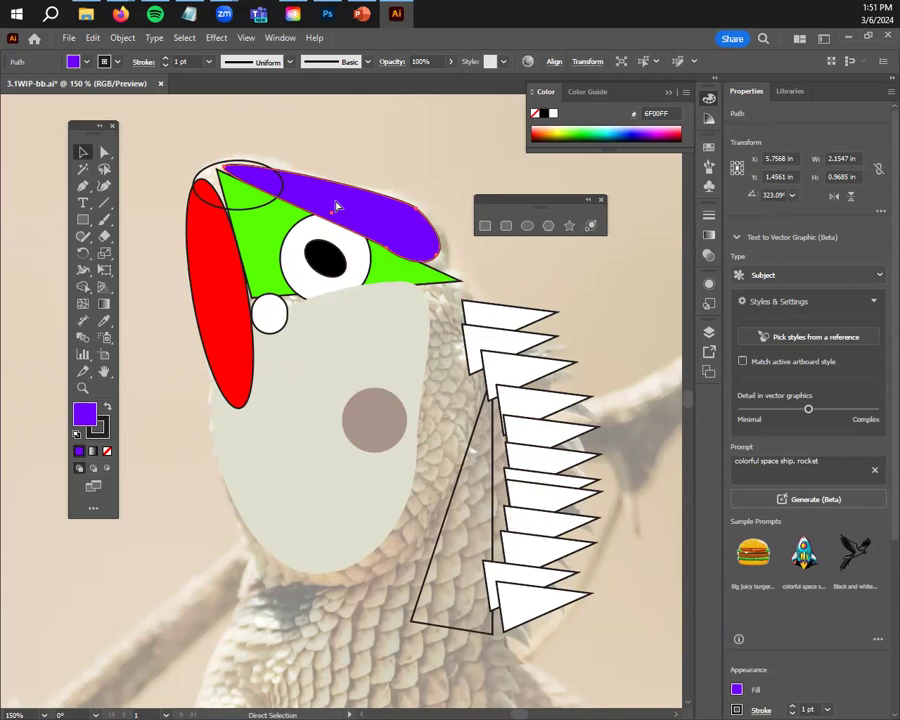
click(337, 206)
key(v)
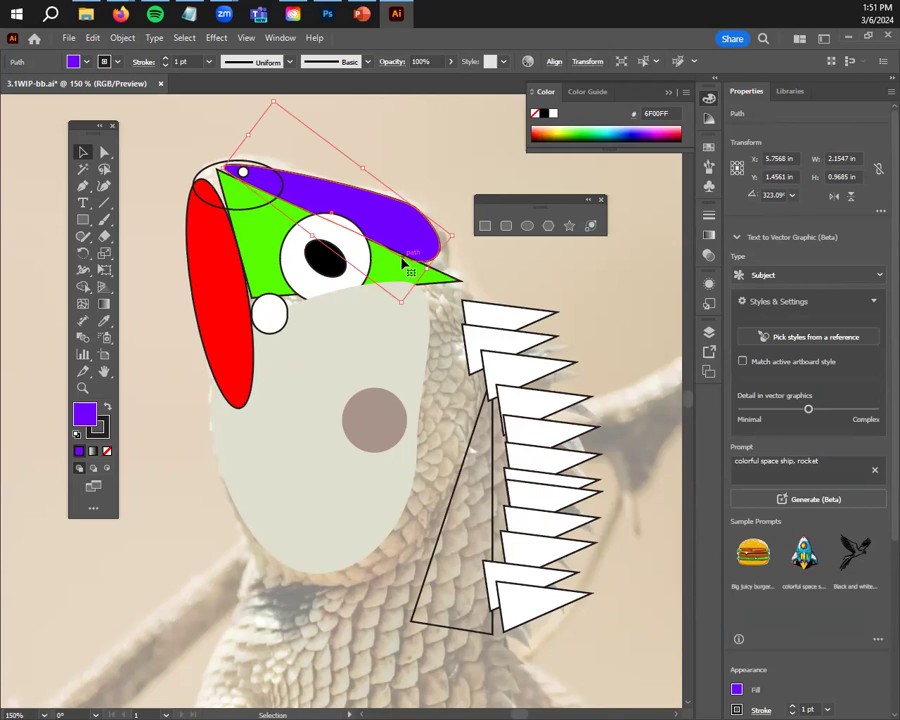
Bring the purple brow shape in front of the green triangle while keeping it behind the eye, and deselect it
scroll(400, 270, up, 4)
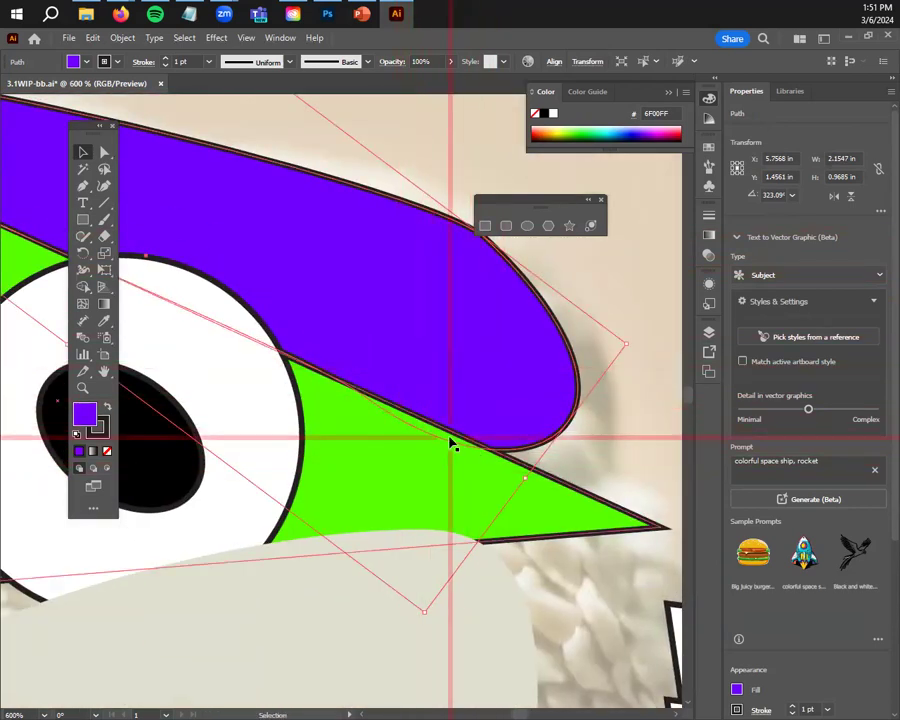
key(a)
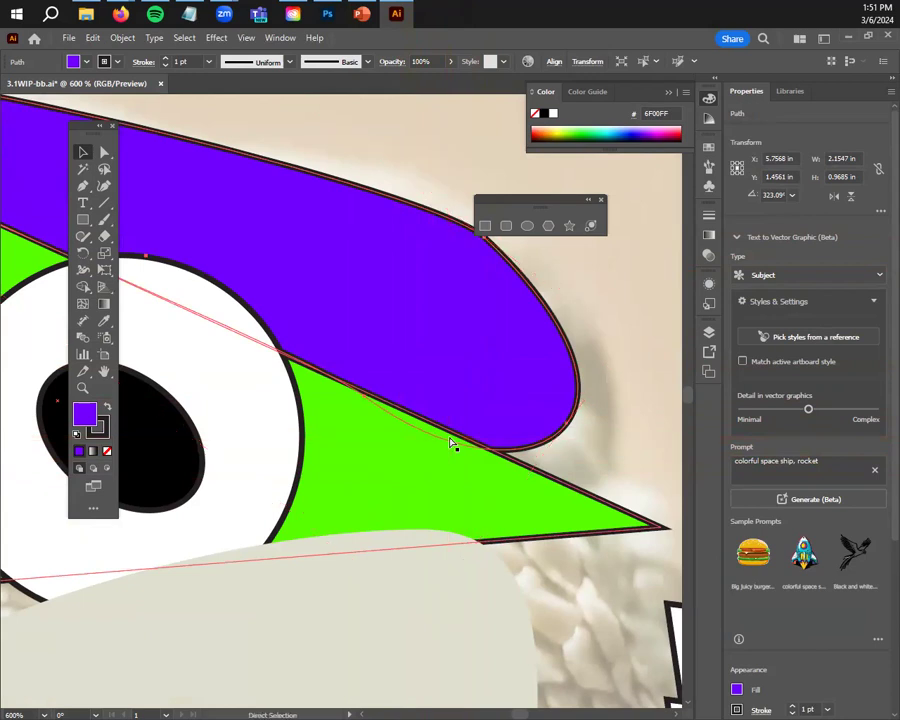
drag(450, 443, 453, 446)
key(v)
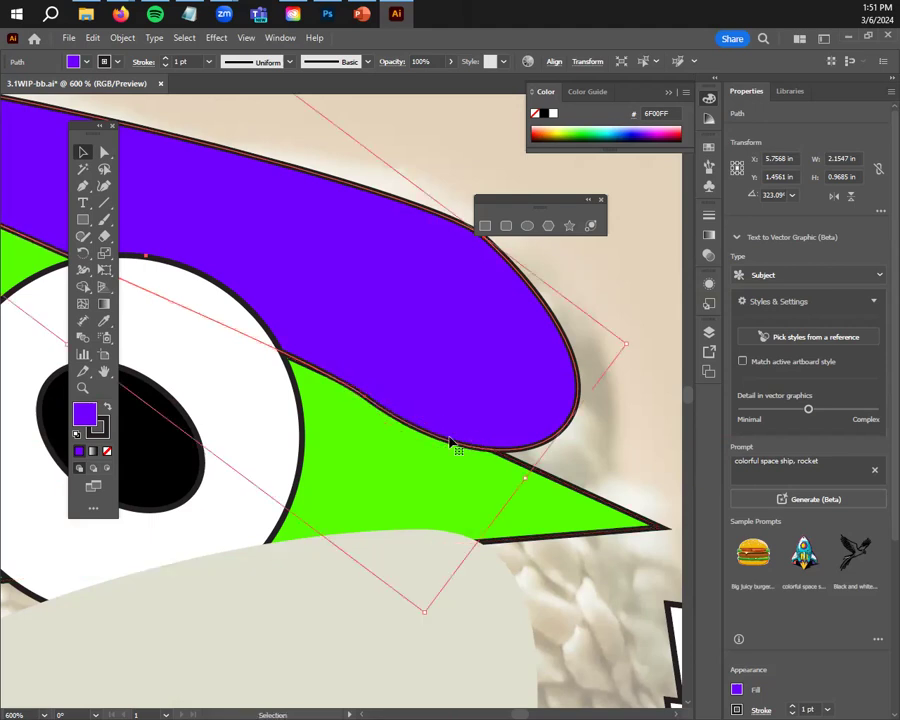
click(629, 436)
key(ctrl+1)
drag(569, 549, 468, 467)
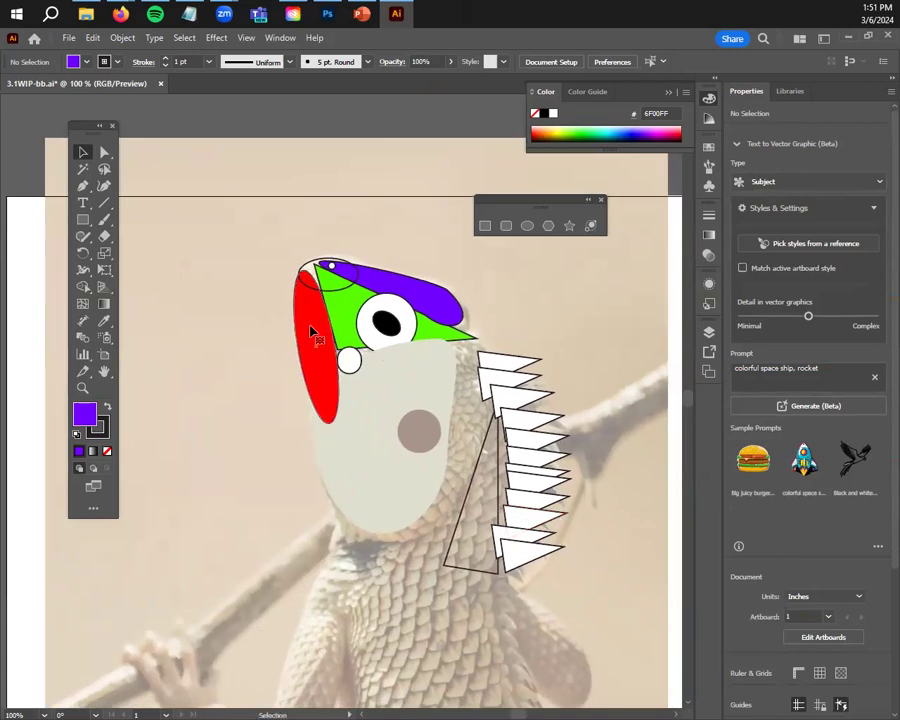
Undo the stacking changes and the red, green and purple fills on the head shapes, and clear the selection
click(317, 331)
key(a)
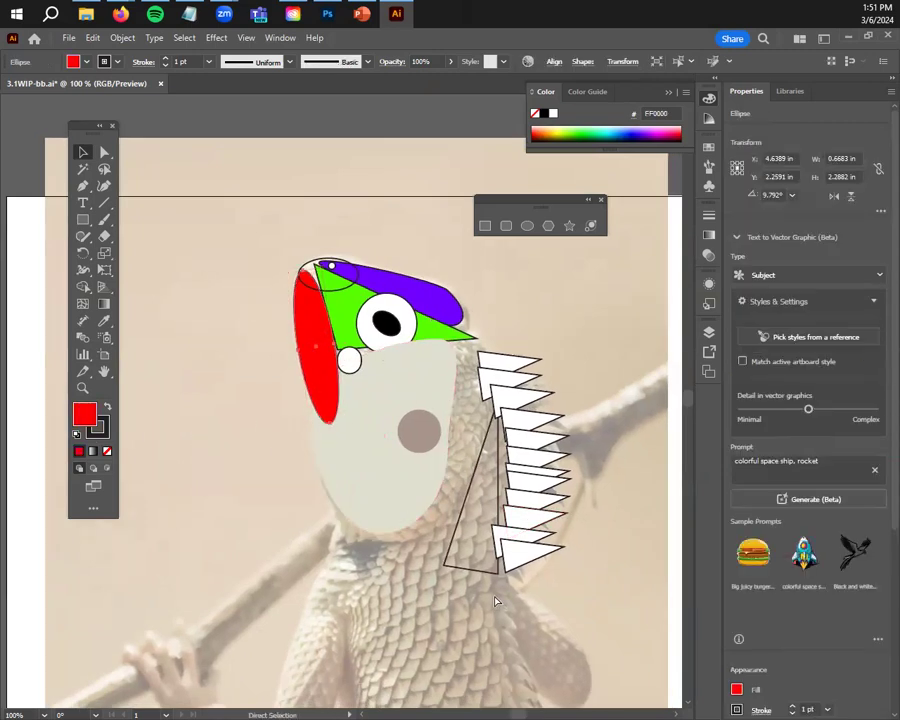
key(ctrl+z)
key(ctrl+z)
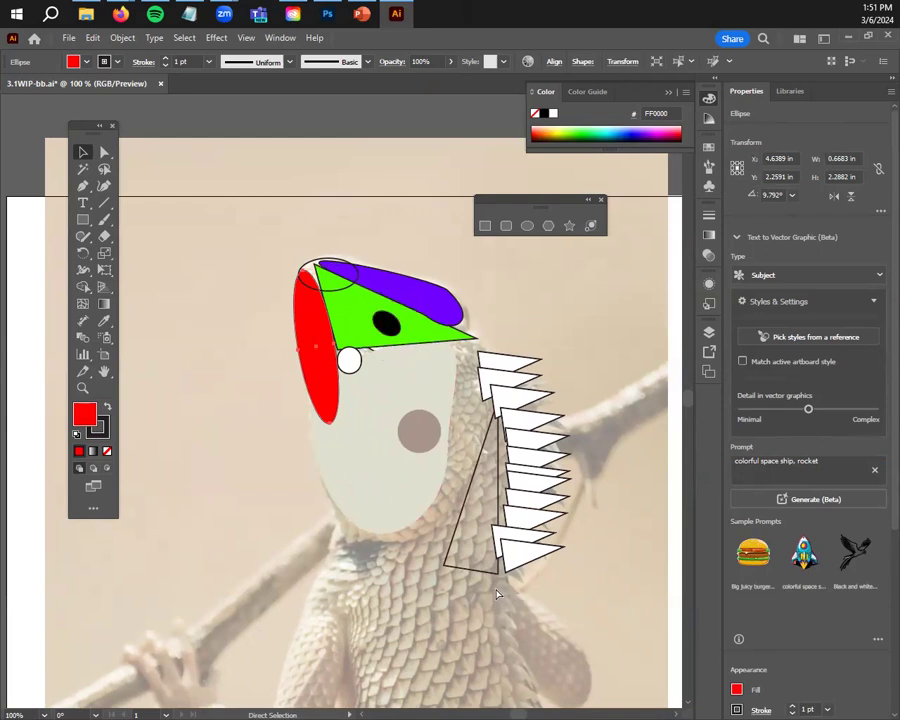
key(ctrl+z)
key(ctrl+z)
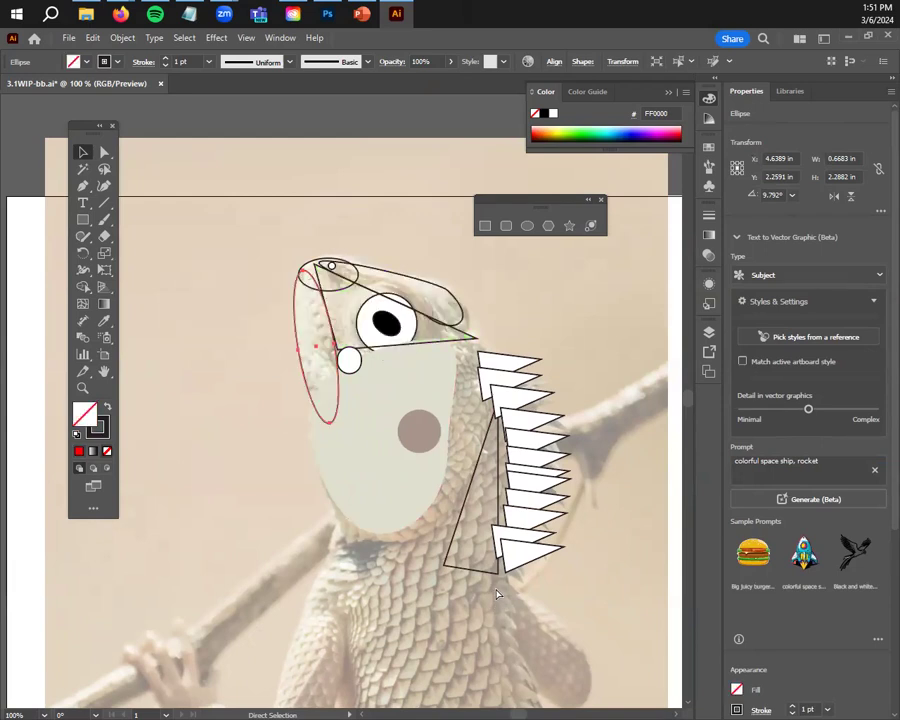
click(262, 500)
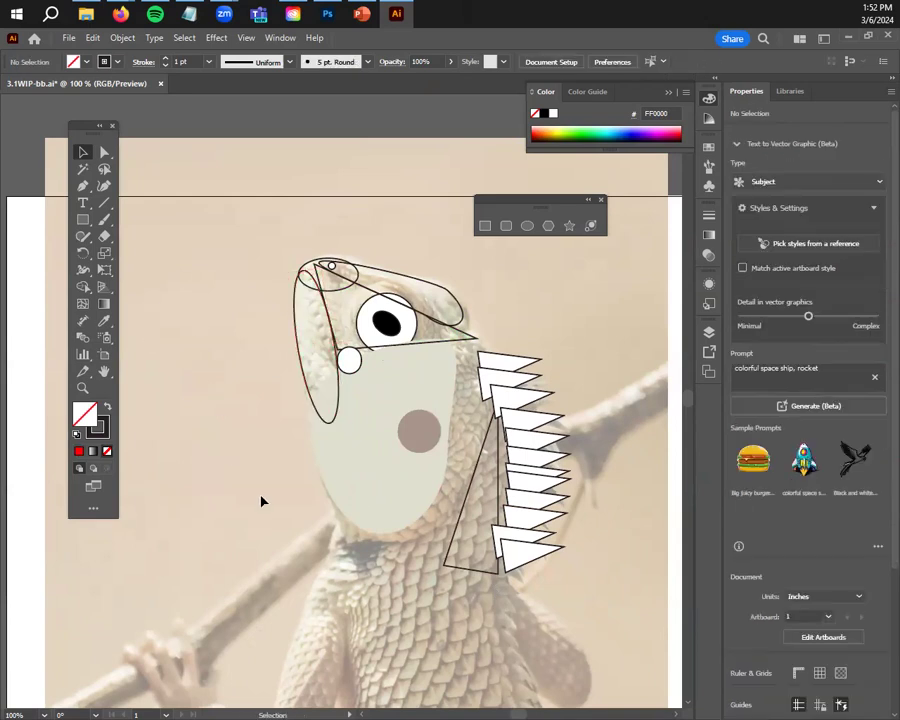
Draw an unfilled square about 3.58 in wide beside the artboard with the Rectangle tool
scroll(252, 502, down, 1)
drag(233, 498, 400, 438)
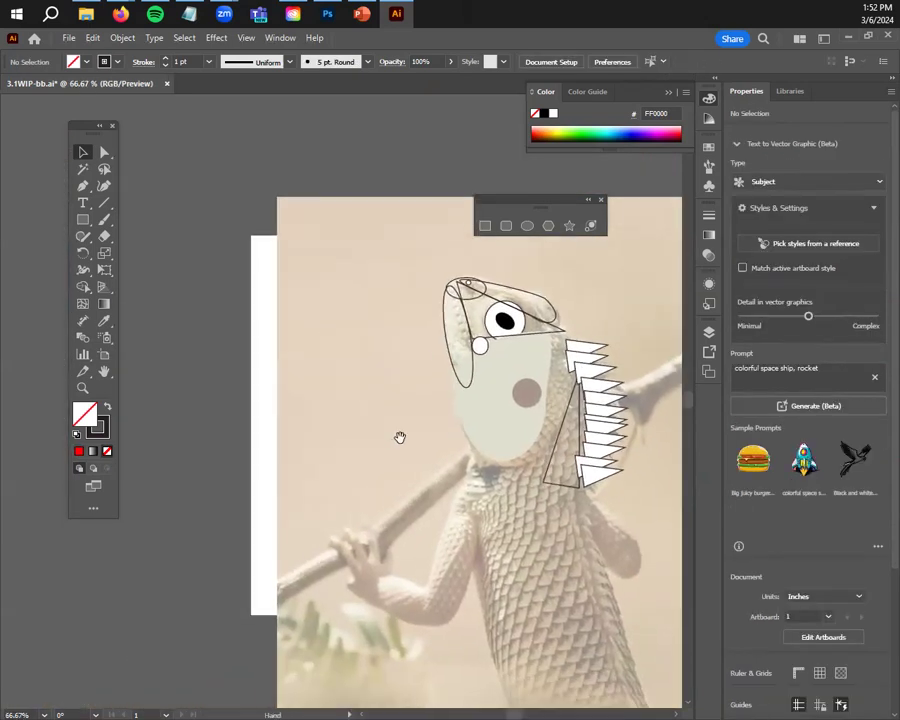
scroll(346, 460, down, 1)
drag(187, 385, 382, 368)
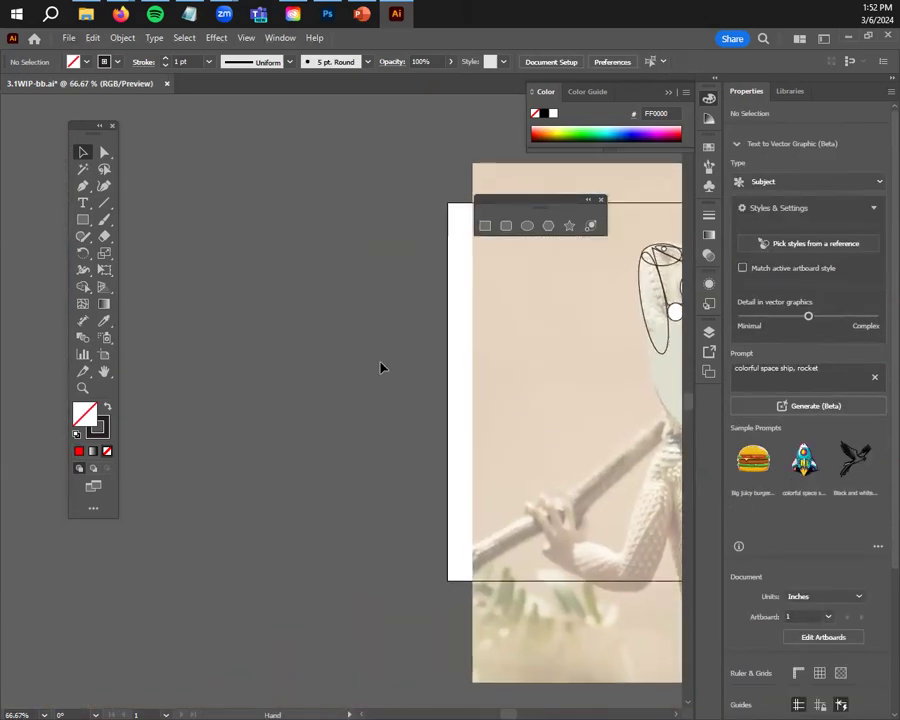
click(84, 221)
drag(198, 230, 358, 390)
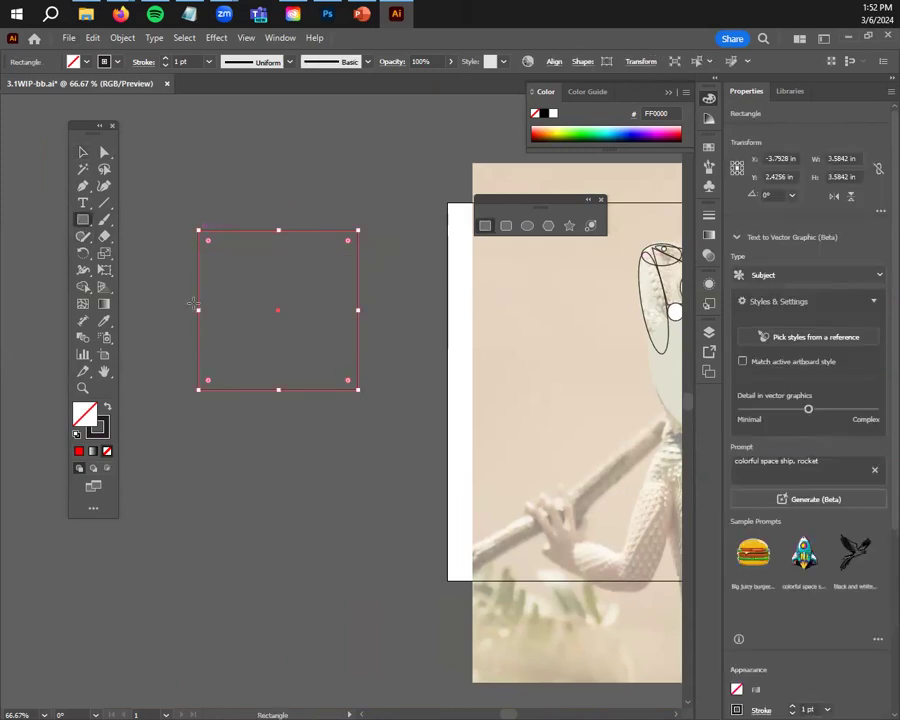
Fill the square beside the artboard with red, hex FF0000
double_click(84, 414)
text(ff0000)
key(Return)
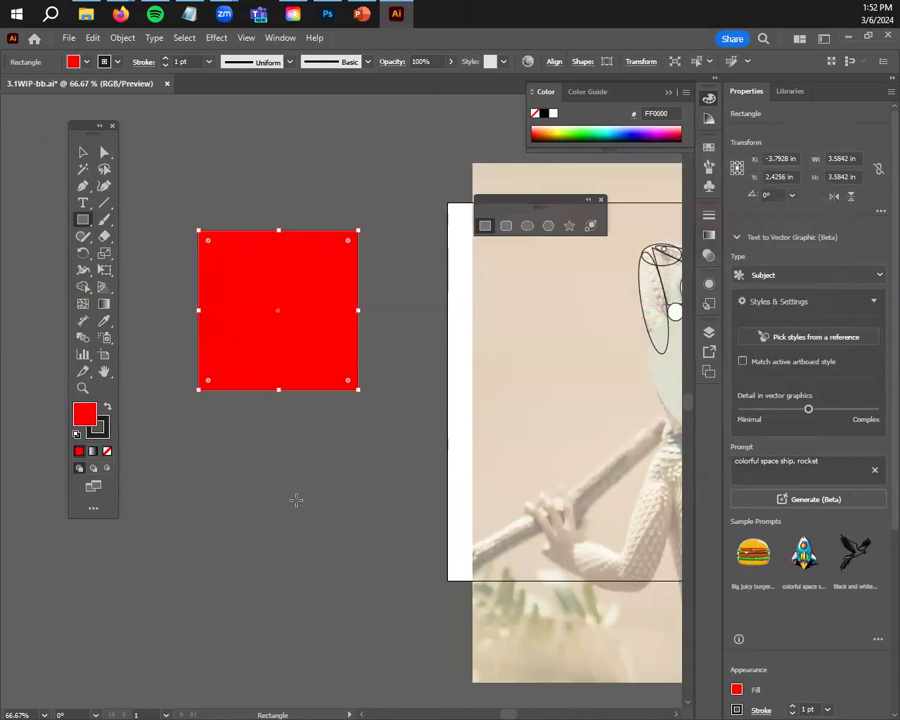
Draw a circle about 3.68 in wide, place it centred below the red square, and fill it with green 5EFF00
drag(83, 227, 144, 198)
drag(217, 468, 381, 631)
click(83, 152)
drag(294, 555, 273, 505)
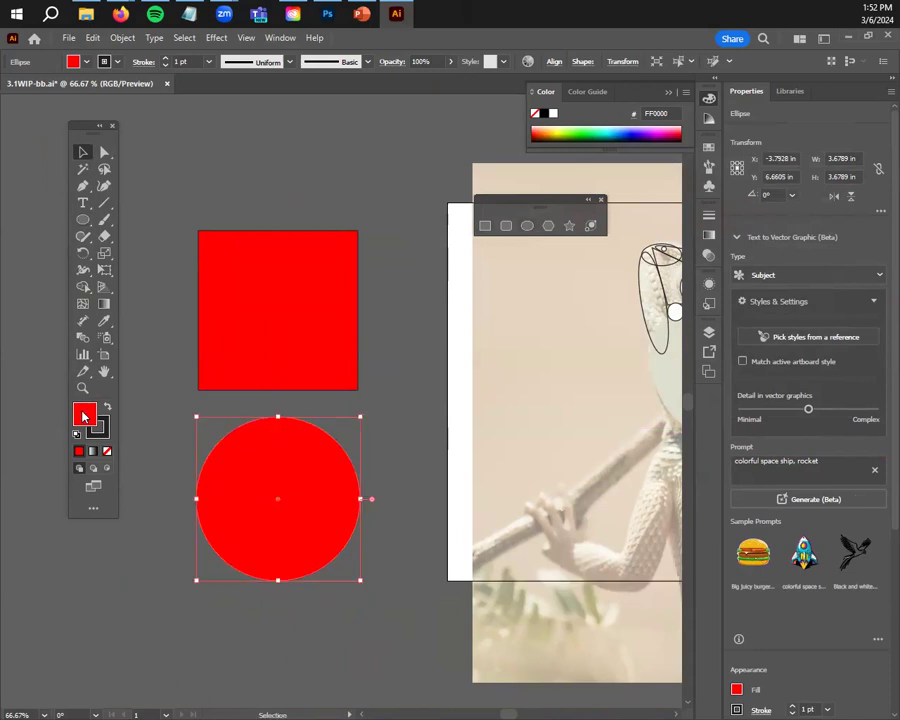
double_click(84, 414)
text(5EFF00)
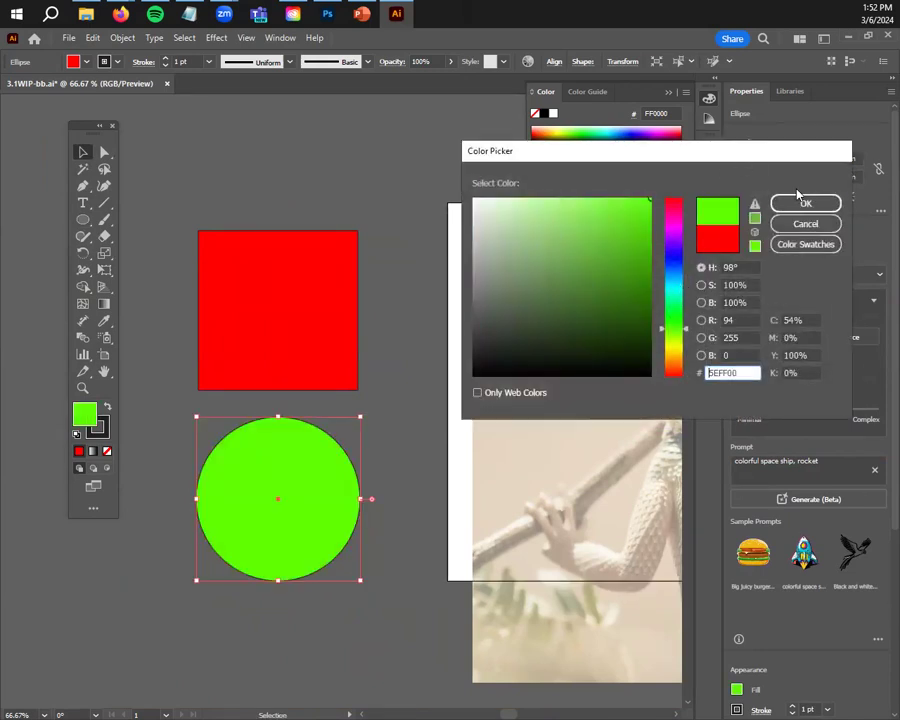
click(800, 202)
Give the green circle a 10 pt stroke in tan E0C7A0 and deselect it
click(208, 62)
click(208, 64)
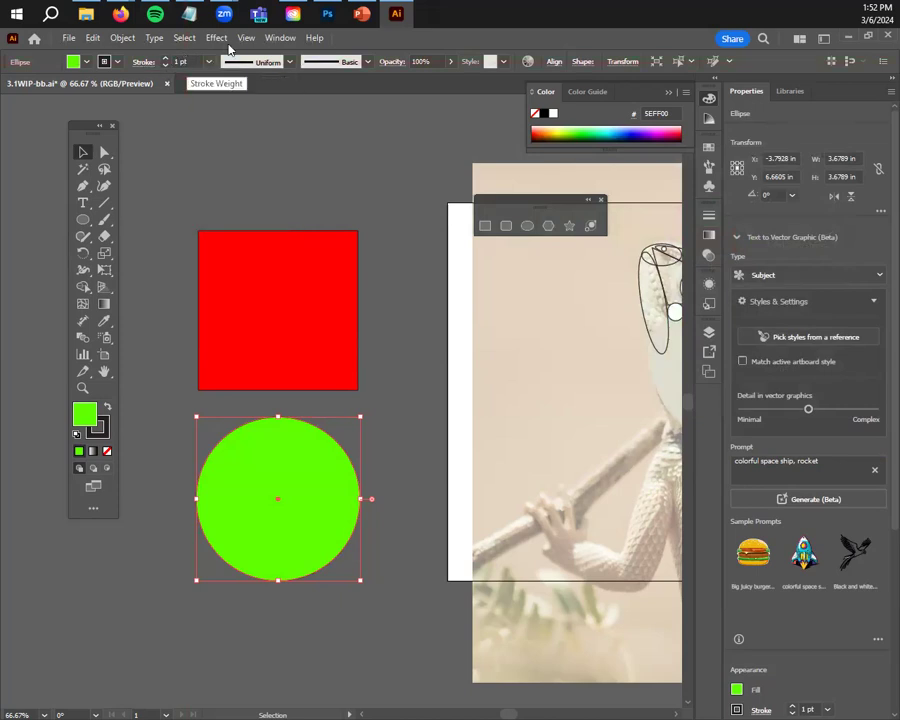
click(210, 62)
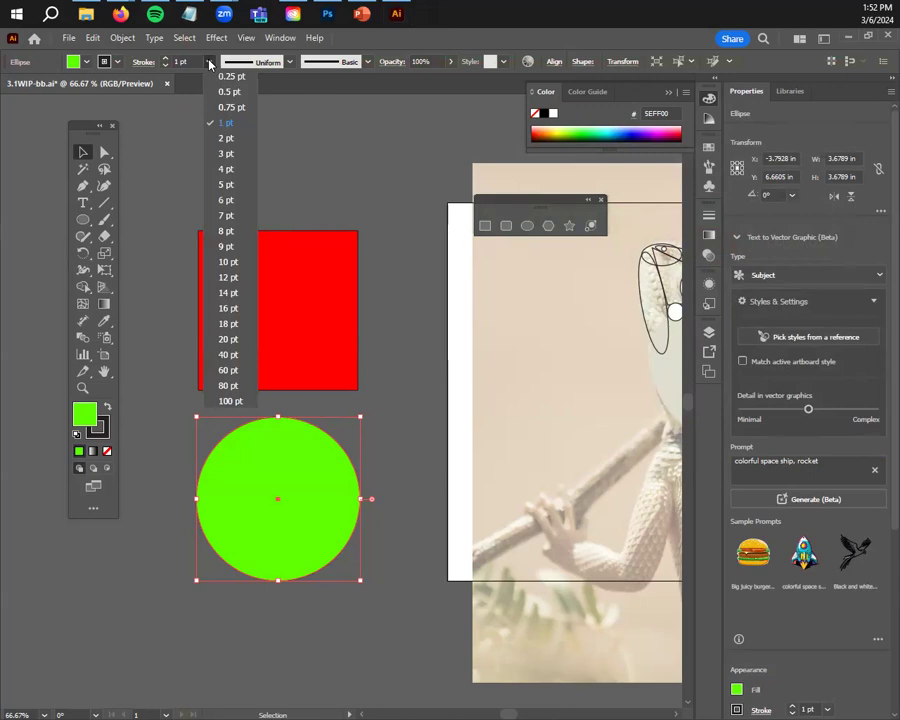
click(230, 262)
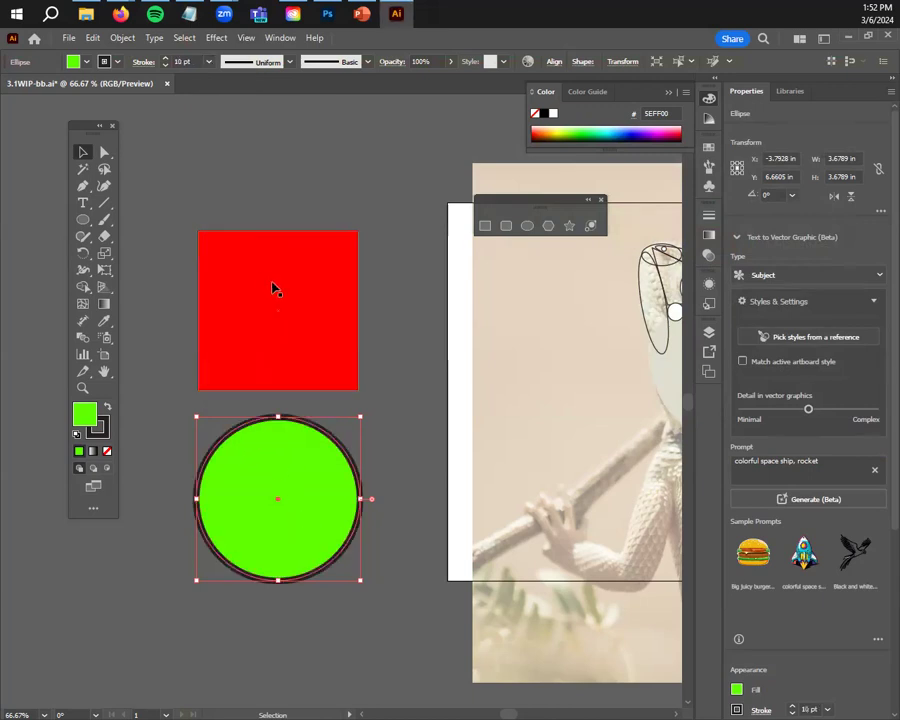
double_click(103, 435)
drag(680, 348, 676, 358)
mouse_move(534, 222)
mouse_down()
mouse_move(552, 226)
mouse_move(564, 216)
mouse_move(528, 225)
mouse_move(524, 215)
mouse_up()
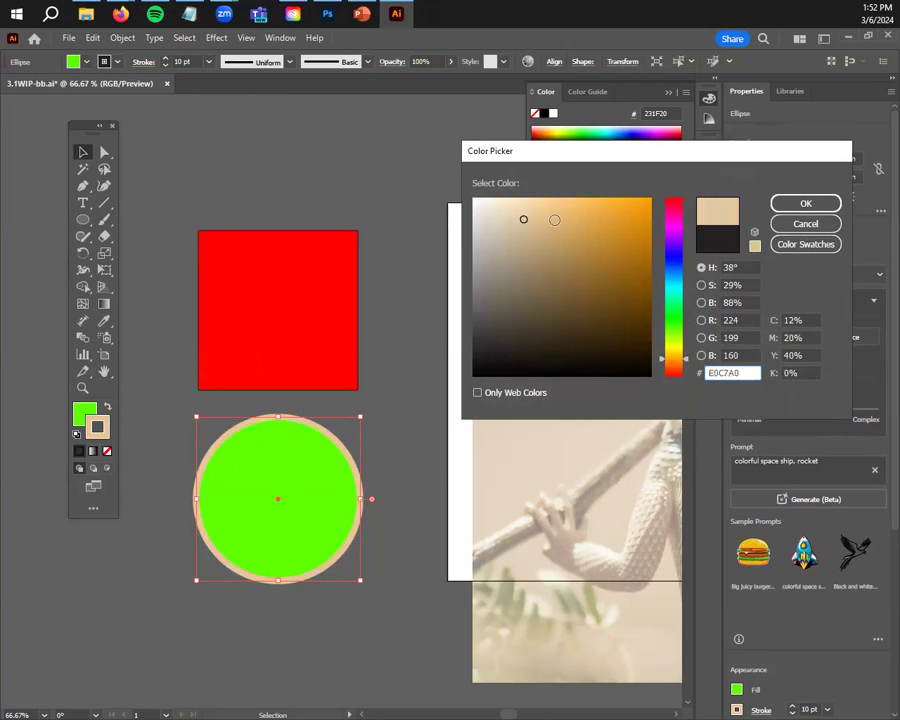
click(806, 203)
click(430, 376)
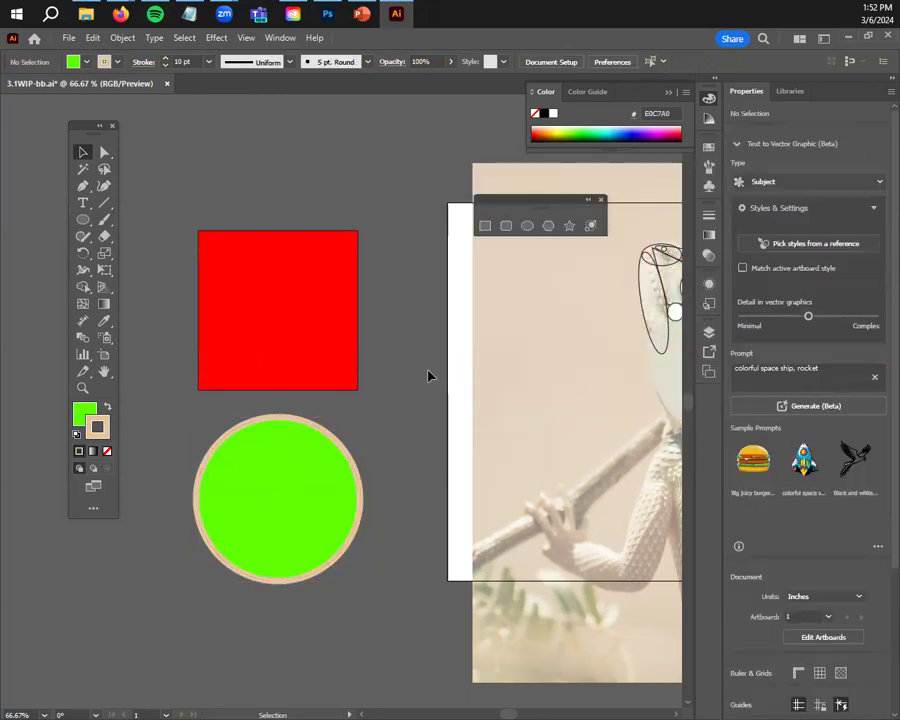
Give the red square a 5 pt stroke in olive A5A274 and deselect it
click(272, 329)
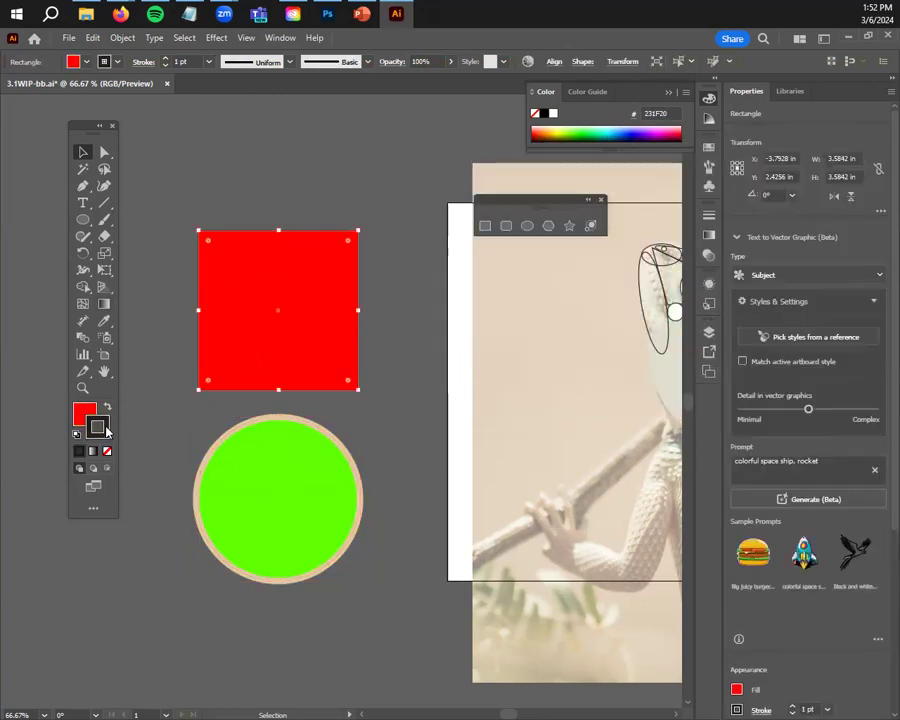
double_click(100, 432)
drag(675, 330, 680, 362)
mouse_move(598, 248)
mouse_down()
mouse_move(621, 235)
mouse_move(619, 251)
mouse_move(642, 260)
mouse_up()
mouse_move(675, 356)
mouse_down()
mouse_move(675, 330)
mouse_move(668, 349)
mouse_up()
drag(566, 262, 527, 259)
click(805, 203)
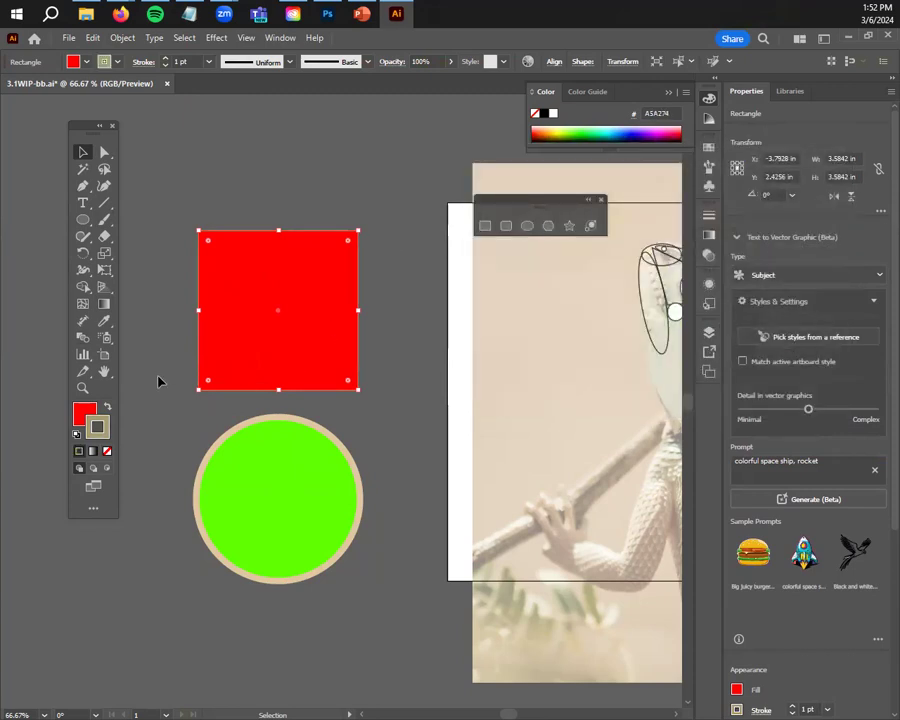
click(208, 61)
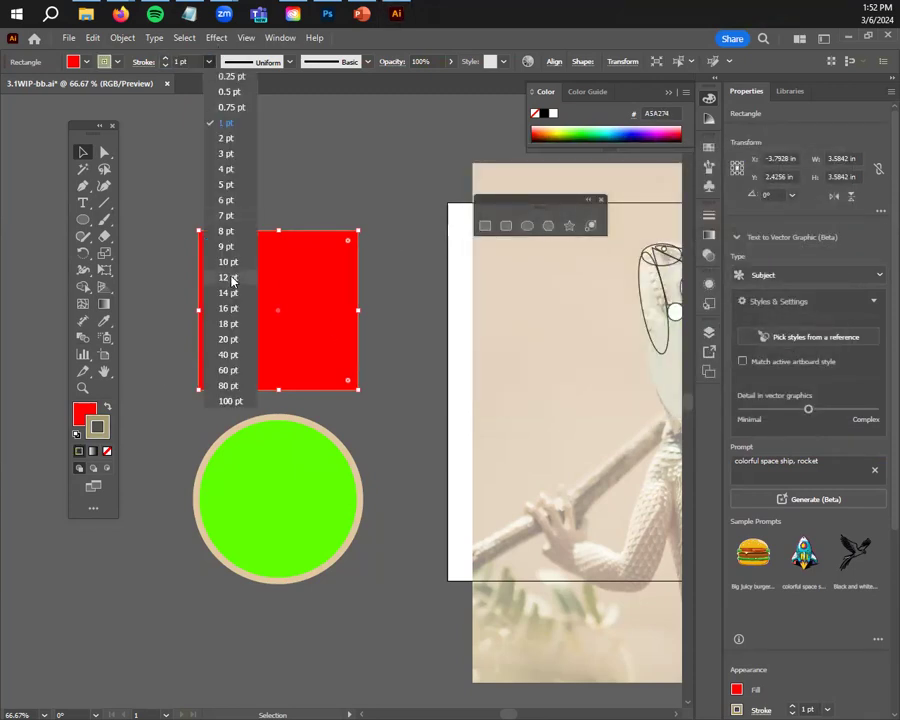
click(228, 184)
click(394, 326)
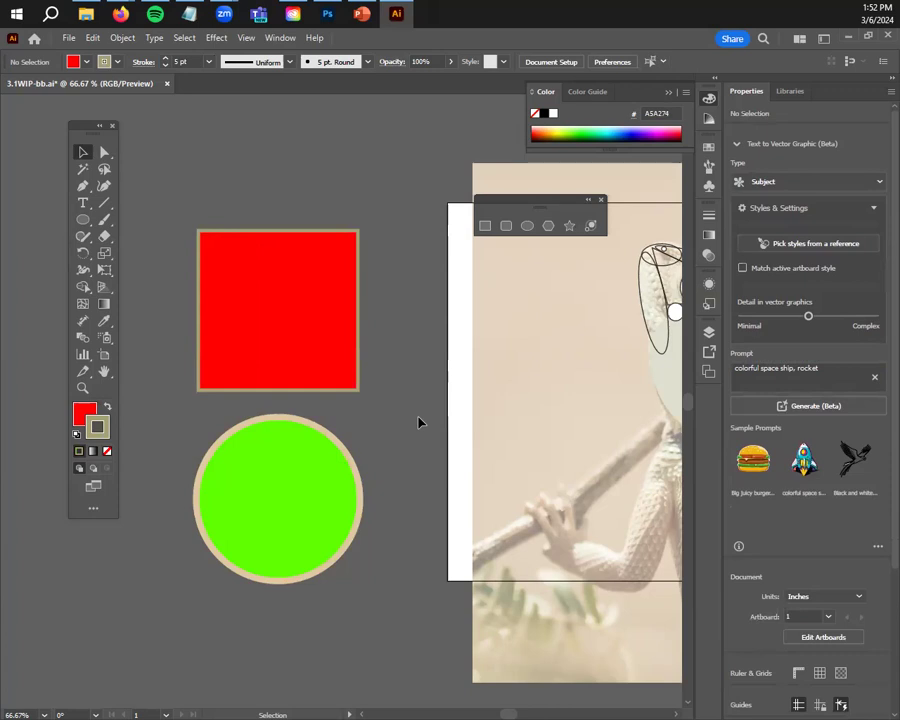
Copy the green circle's fill and stroke onto the red square with the Eyedropper, and undo the change
click(285, 298)
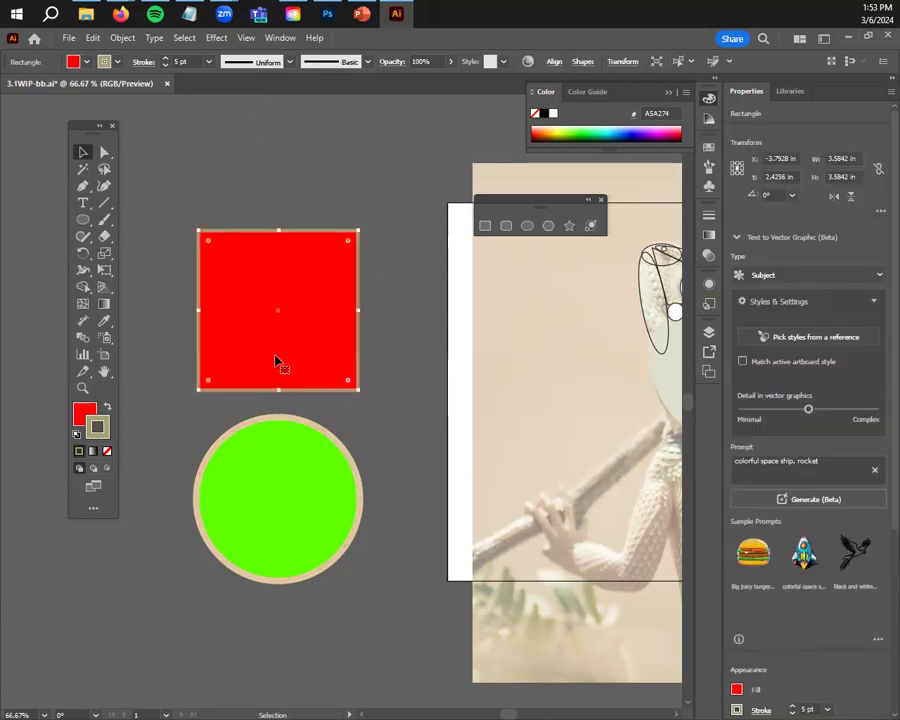
key(i)
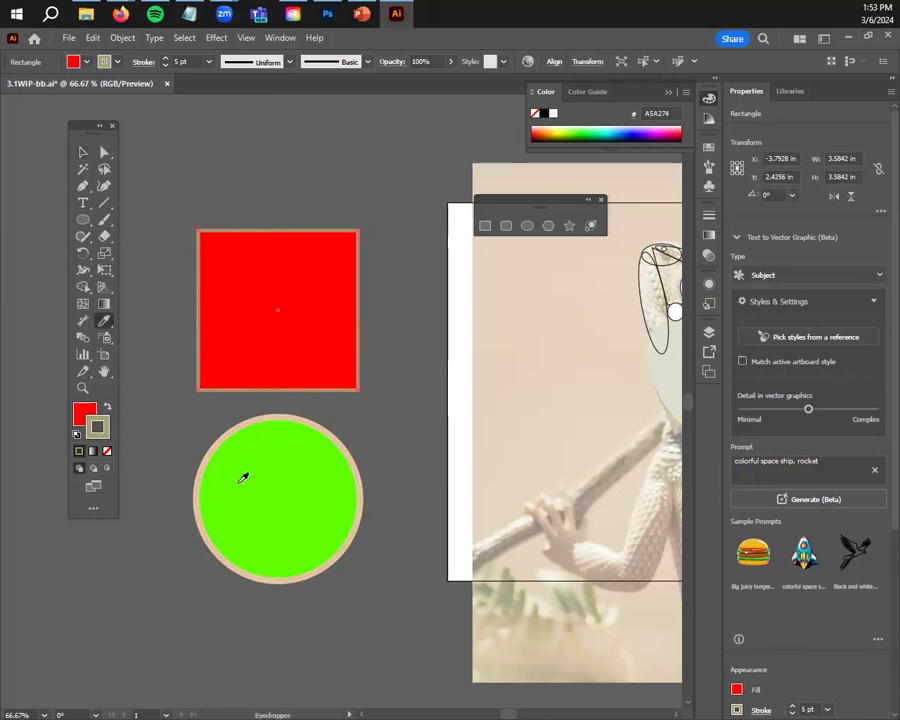
click(294, 450)
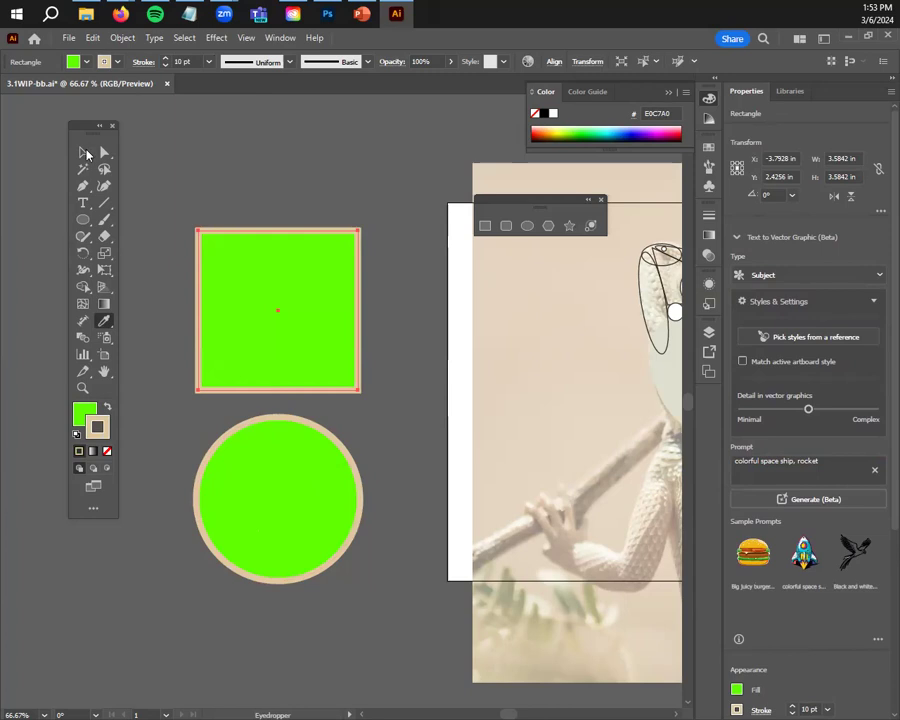
click(84, 153)
click(275, 155)
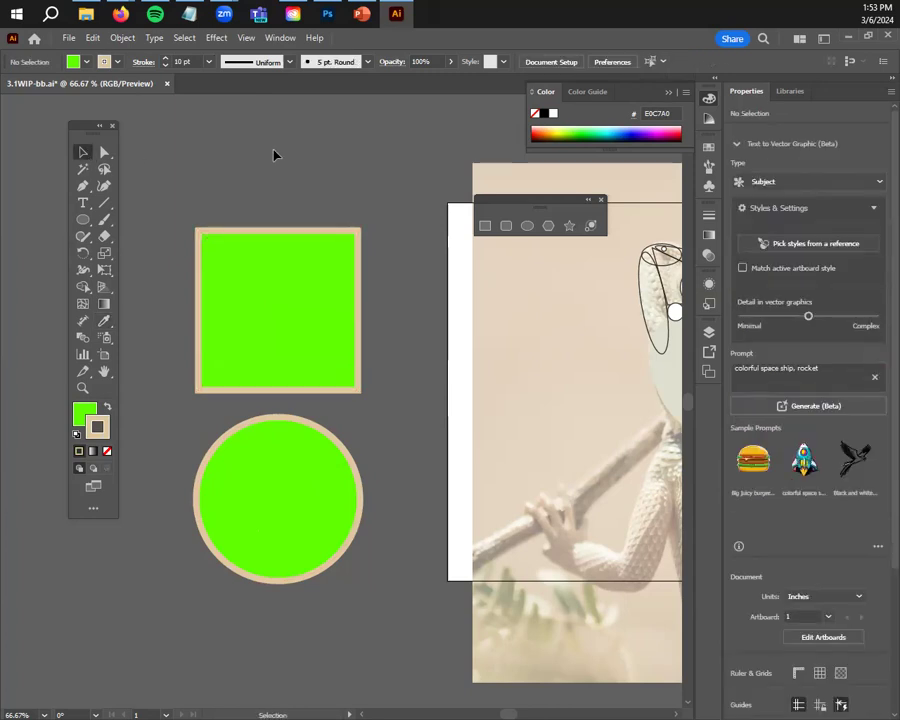
key(ctrl+z)
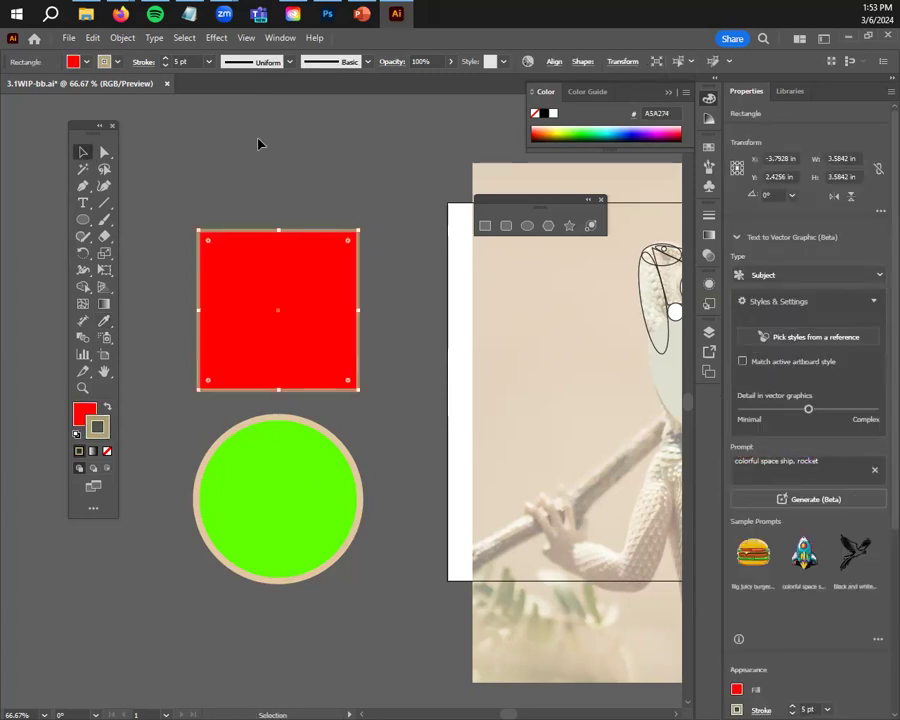
Copy the red square's fill and stroke onto the circle with the Eyedropper, undo the change and clear the selection
click(253, 485)
key(i)
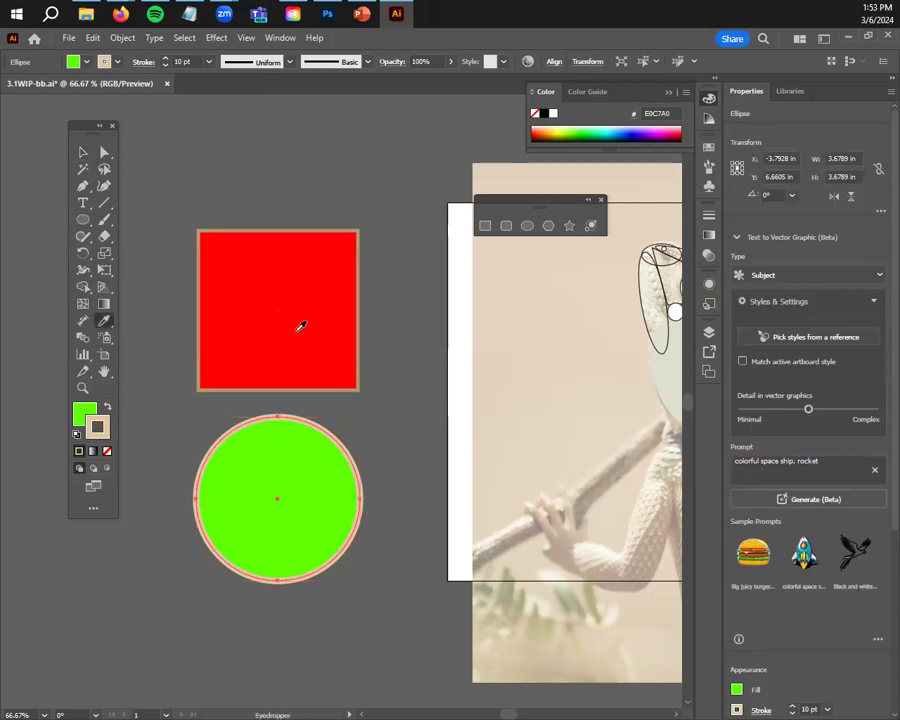
click(306, 343)
click(83, 153)
click(229, 165)
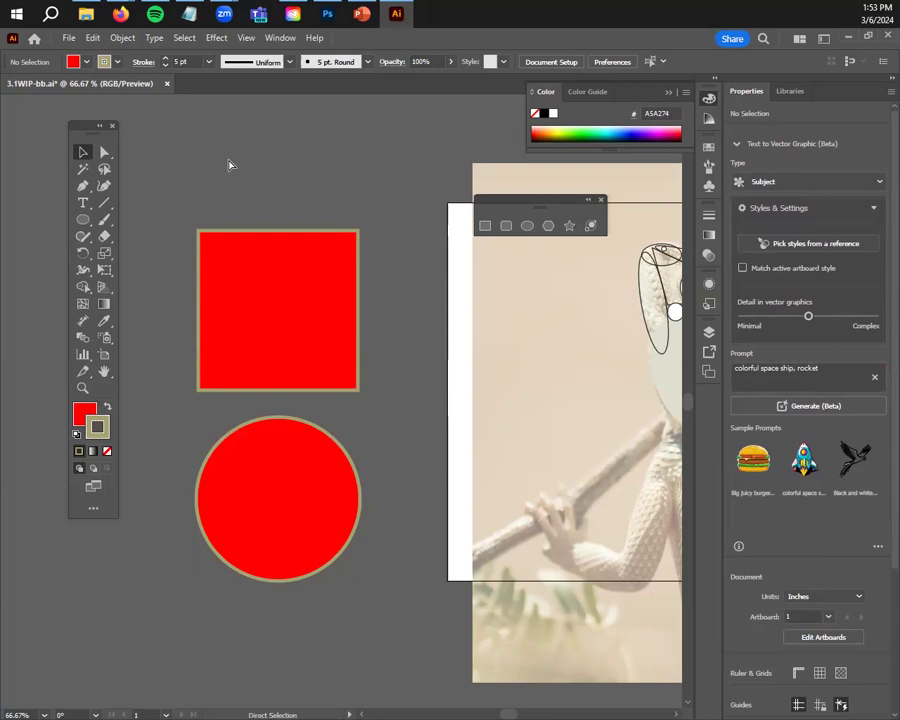
key(ctrl+z)
click(364, 203)
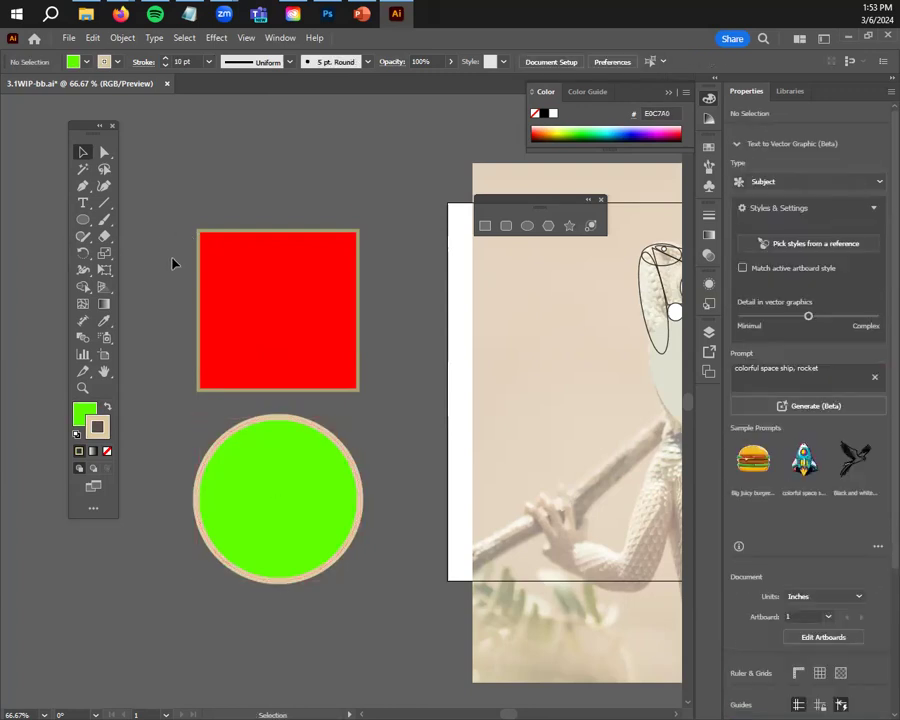
Delete the red square and green circle beside the artboard
key(ctrl+minus)
drag(414, 396, 141, 412)
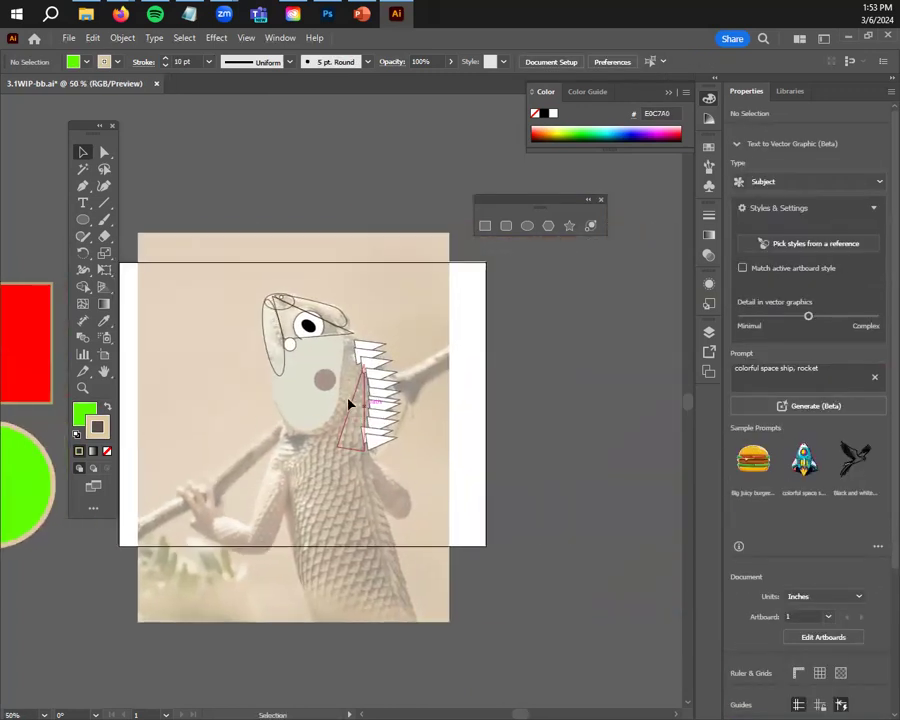
scroll(350, 400, up, 3)
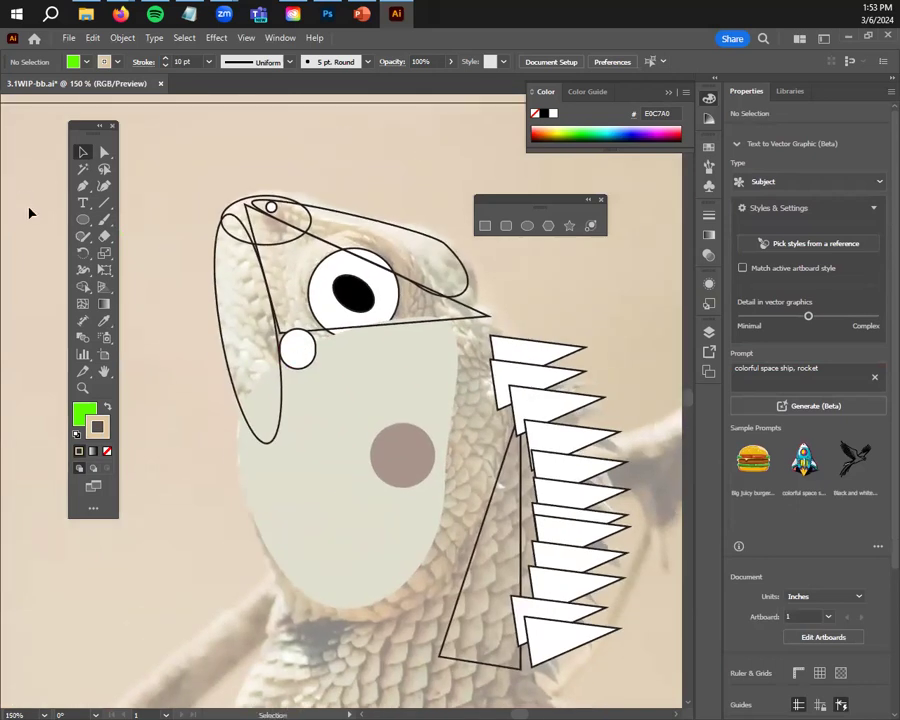
scroll(207, 388, down, 4)
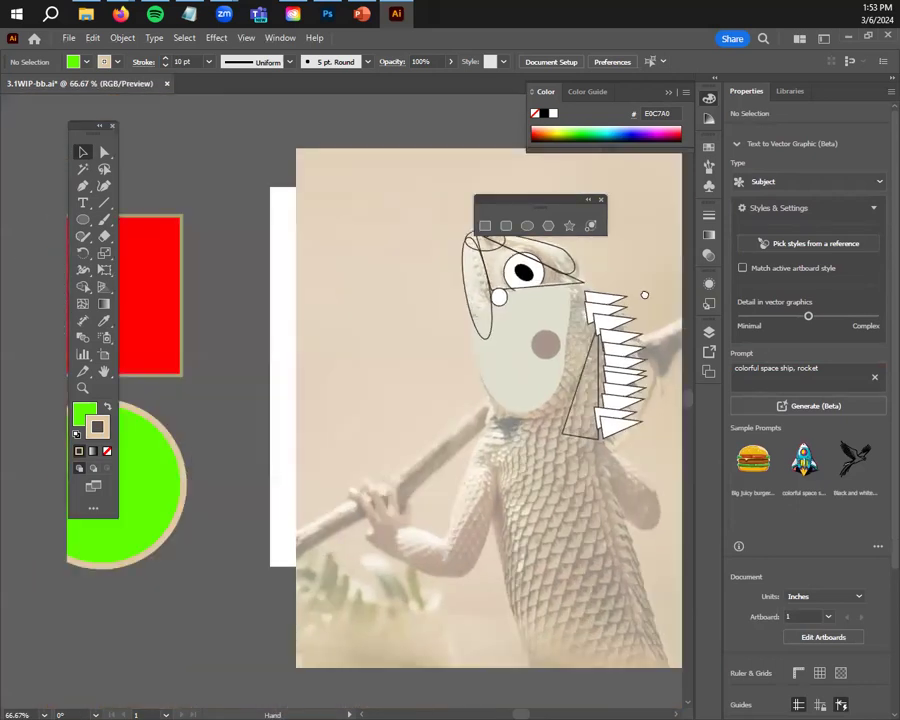
scroll(306, 324, up, 2)
drag(245, 170, 453, 503)
key(Delete)
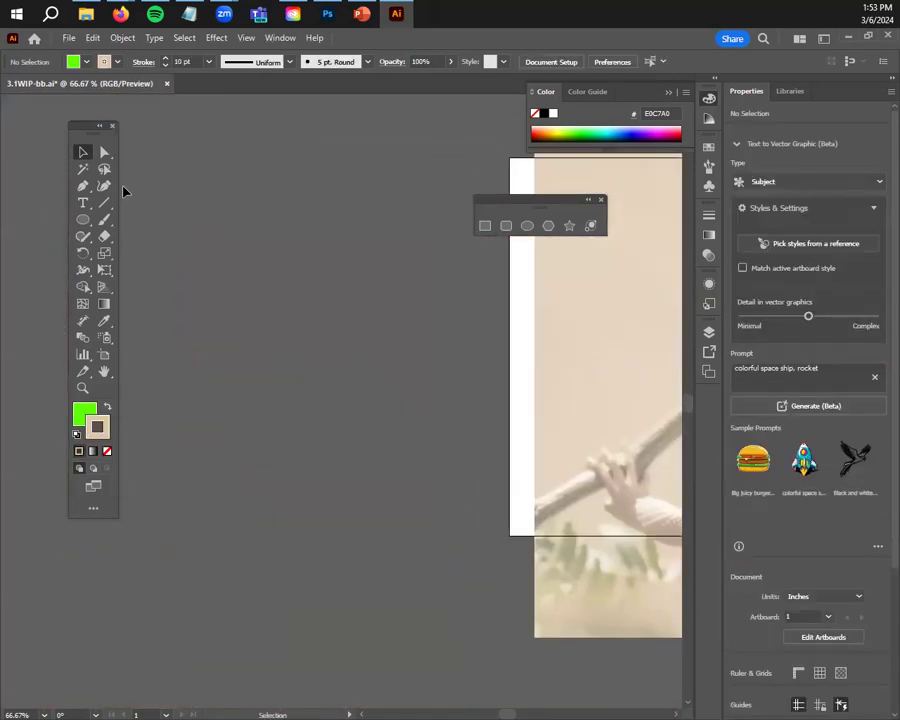
Draw a green rounded rectangle about 5.81 by 5.02 in beside the artboard and remove its stroke
click(506, 225)
drag(198, 208, 459, 433)
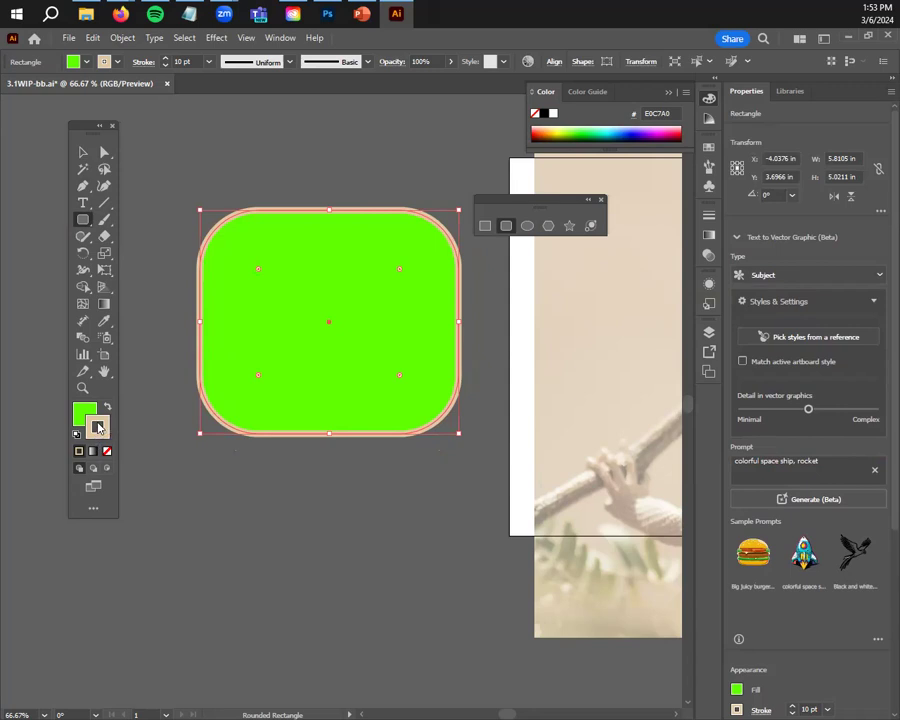
click(107, 451)
drag(162, 464, 162, 466)
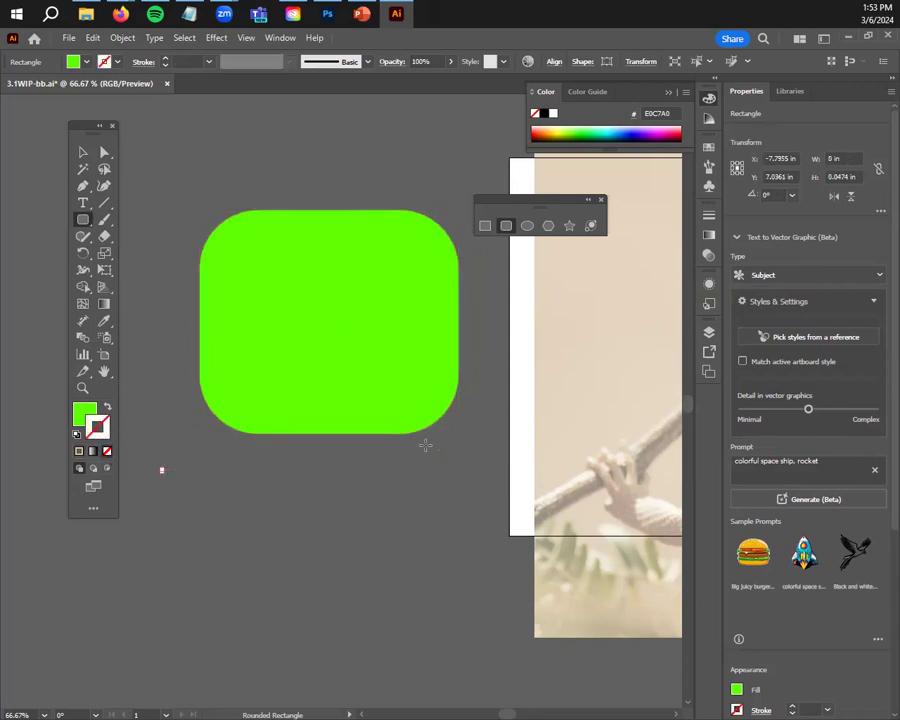
Draw a 15-pointed star about 10 in wide with the Star tool, overlapping the lower part of the rounded rectangle
drag(372, 481, 334, 398)
drag(83, 222, 148, 287)
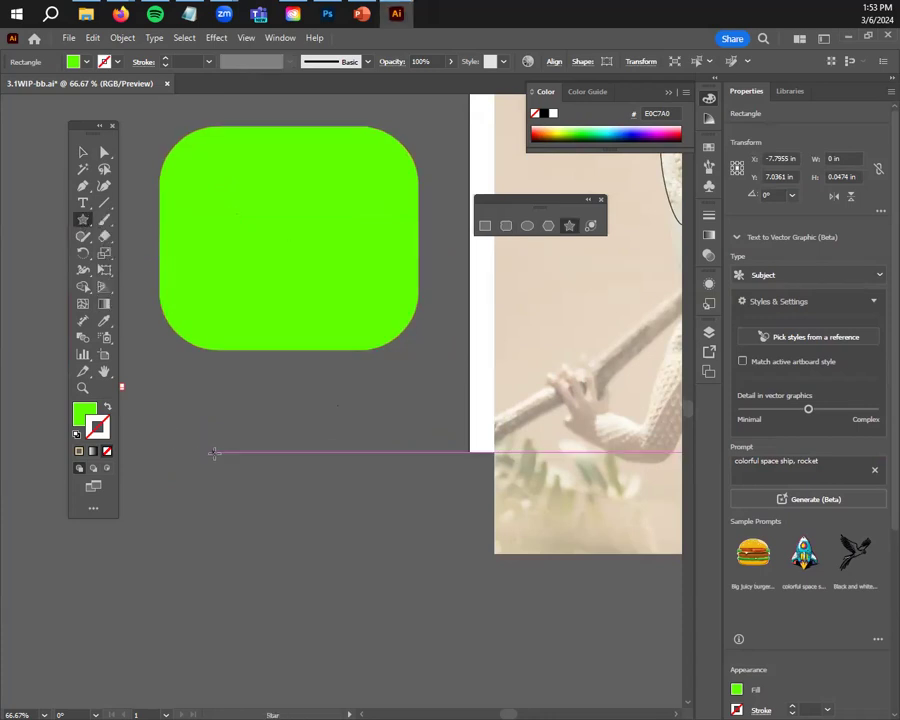
drag(231, 434, 269, 655)
key(Up)
key(Up)
key(Up)
key(Up)
key(Up)
key(Up)
key(Up)
key(Up)
key(Up)
key(Up)
Scale the star down to about 5.83 in wide and move it just below the rounded rectangle
click(83, 152)
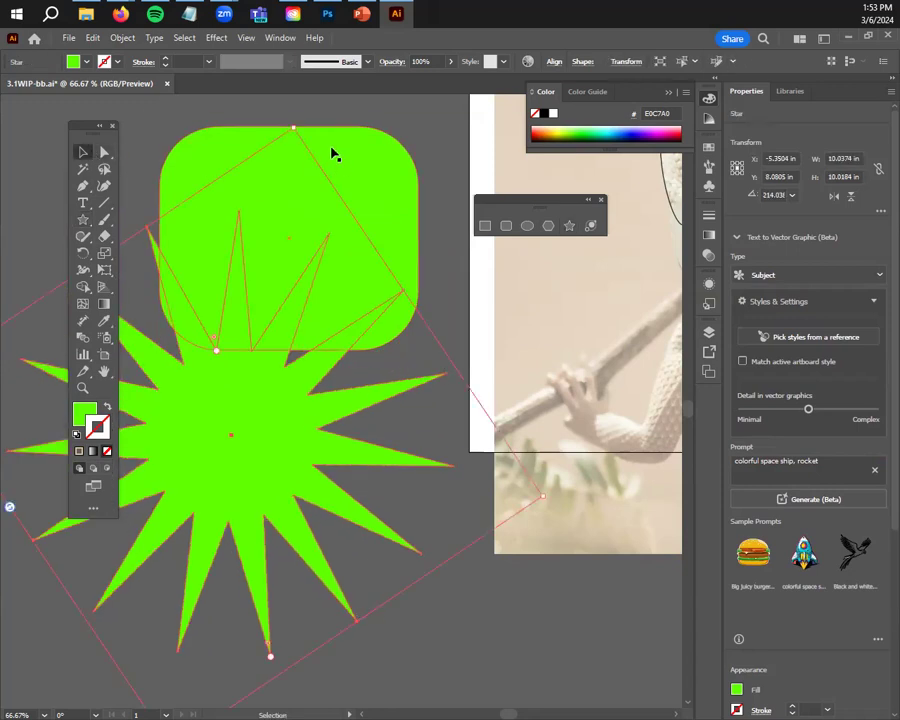
drag(294, 127, 243, 386)
drag(245, 547, 317, 484)
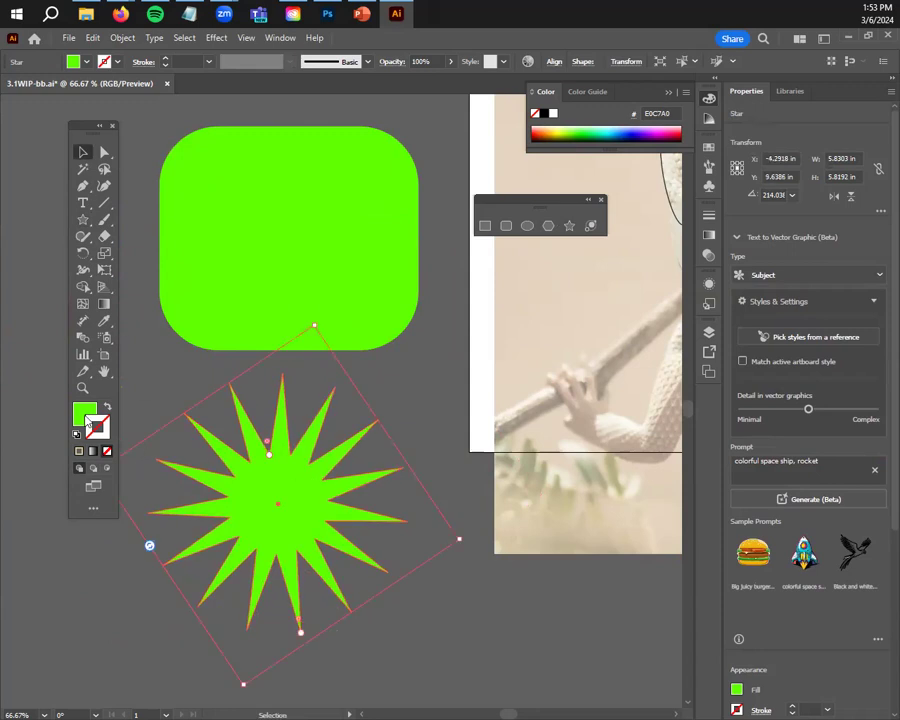
Set the star's stroke colour to purple 402B99
double_click(96, 427)
drag(672, 263, 671, 252)
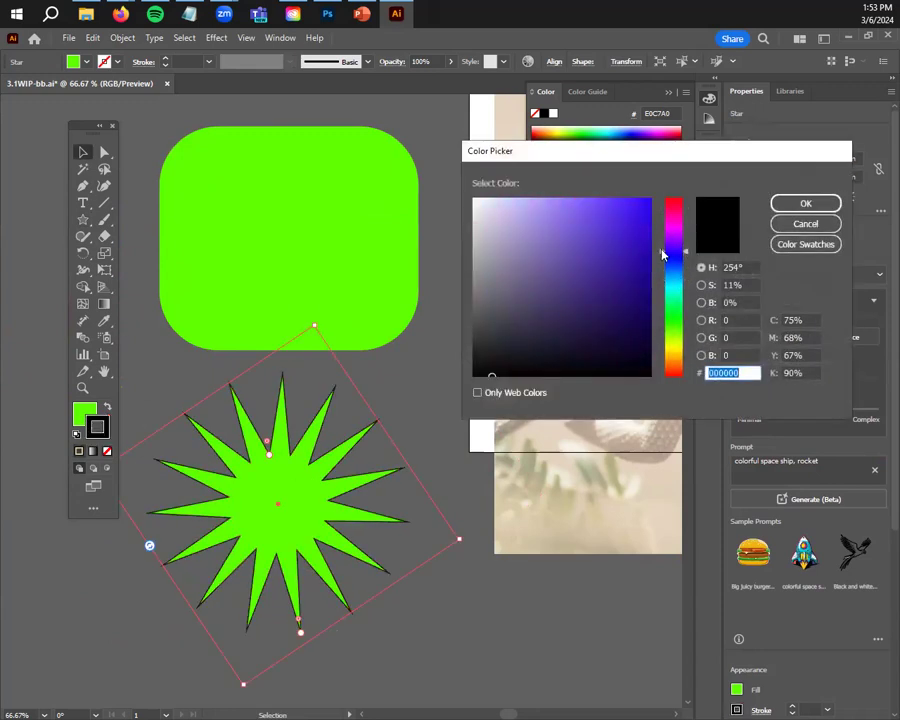
click(586, 268)
click(602, 269)
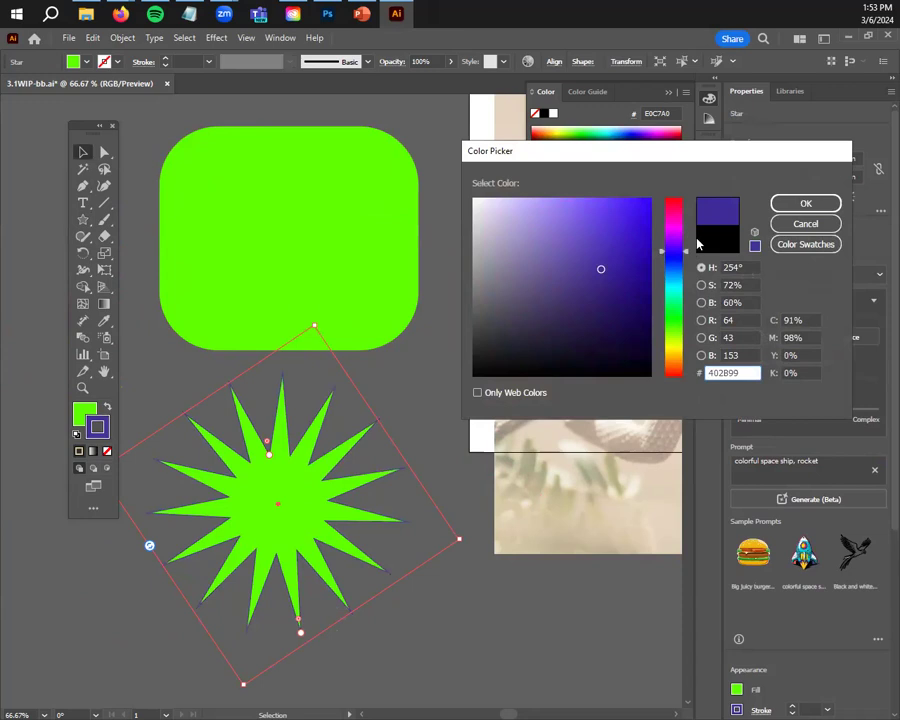
click(805, 203)
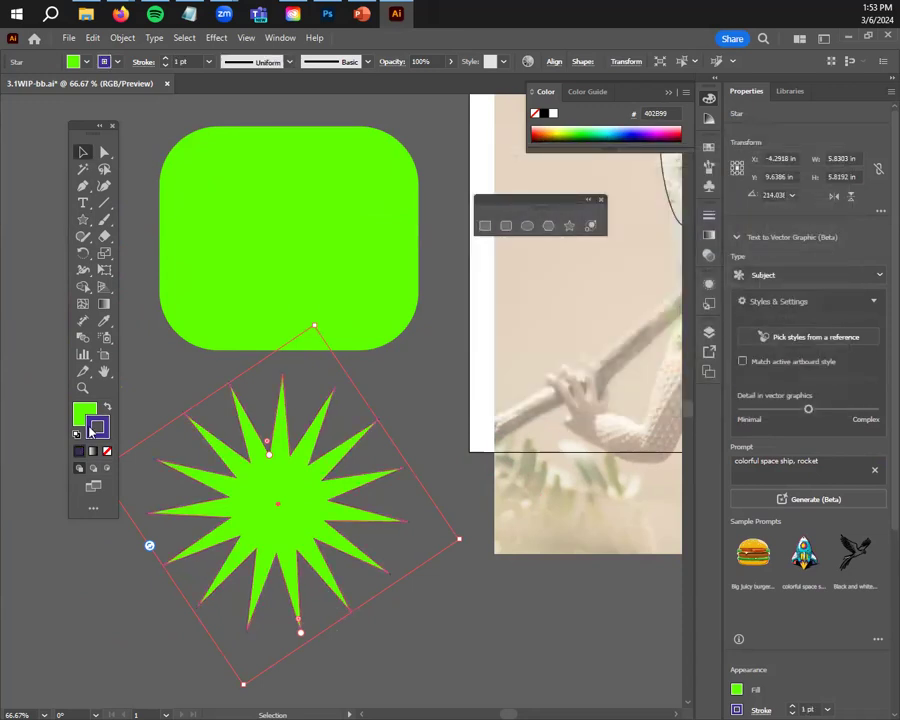
Apply the star's purple stroke colour to its fill, remove the stroke and deselect the star
drag(89, 430, 78, 413)
click(108, 452)
click(160, 392)
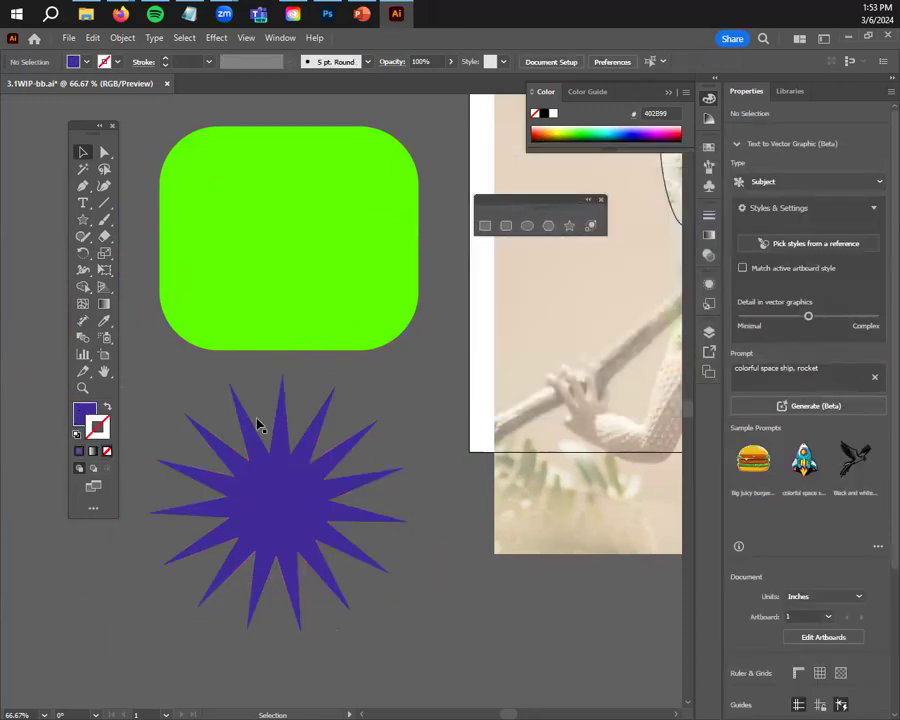
Enlarge only the upper-right corner radius of the green rounded rectangle to about 1.67 in using Direct Selection
scroll(330, 353, up, 2)
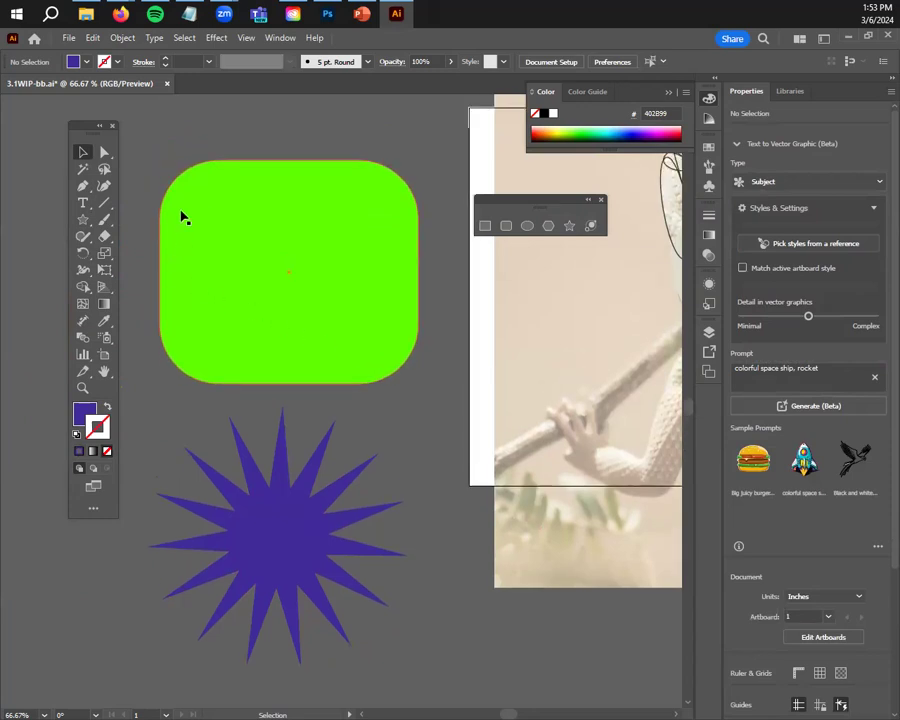
click(234, 210)
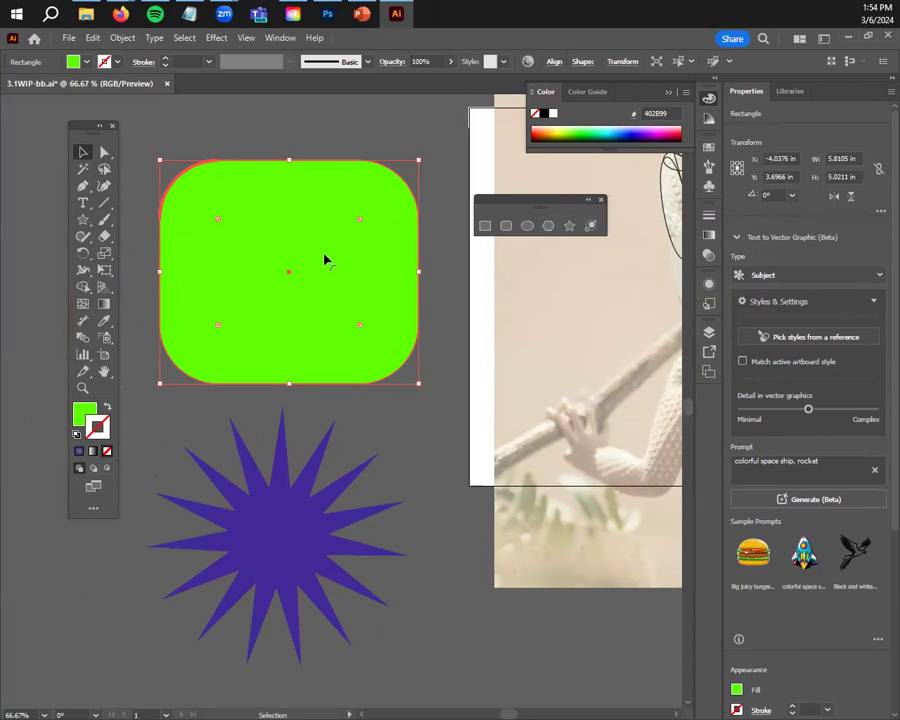
key(a)
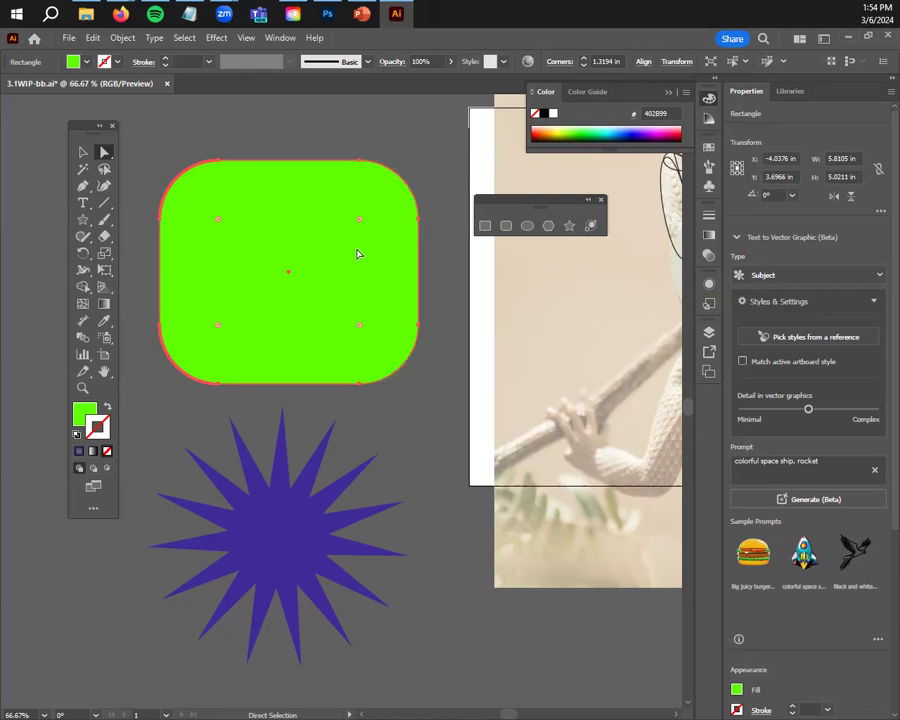
drag(360, 224, 290, 256)
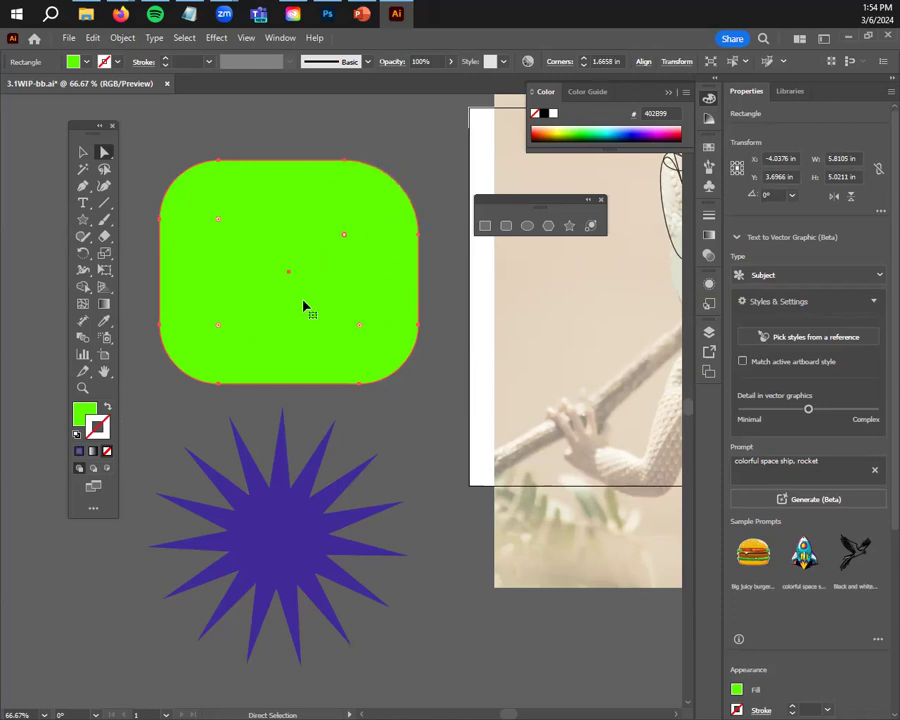
Set all four corners of the green rectangle to a radius of about 1.24 in, and enlarge the upper-right one to about 1.44 in
click(84, 154)
mouse_move(219, 220)
mouse_down()
mouse_move(242, 236)
mouse_move(186, 232)
mouse_move(257, 255)
mouse_move(213, 218)
mouse_up()
key(a)
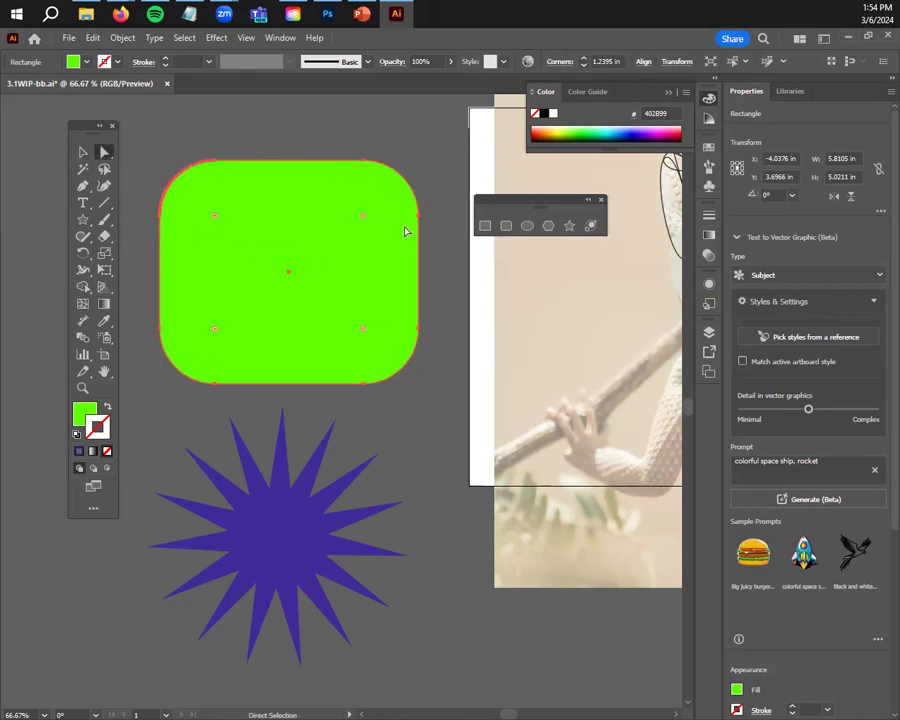
double_click(365, 220)
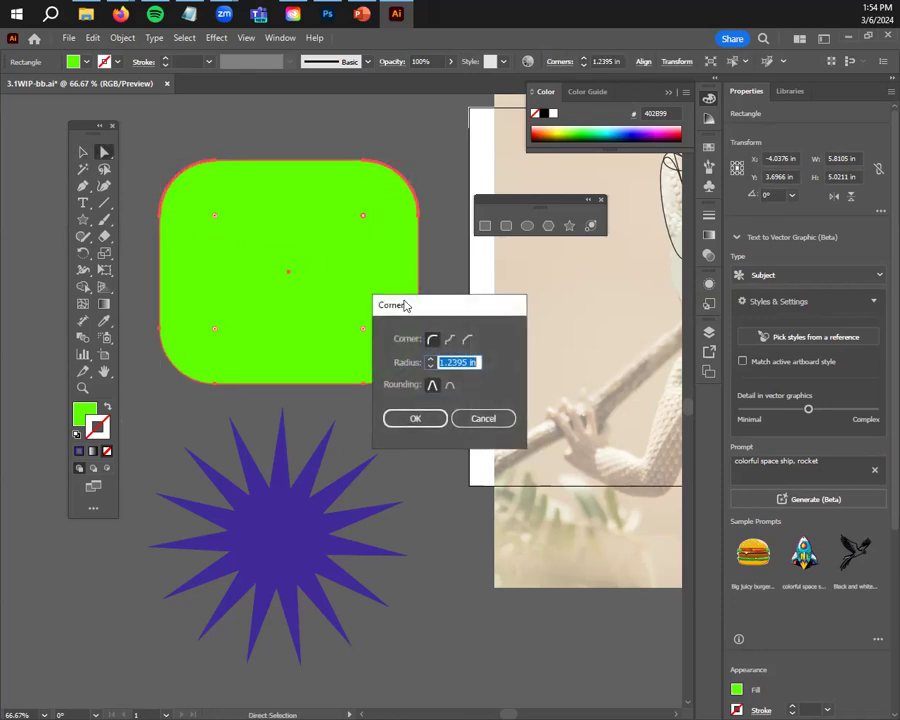
click(482, 418)
drag(363, 219, 355, 228)
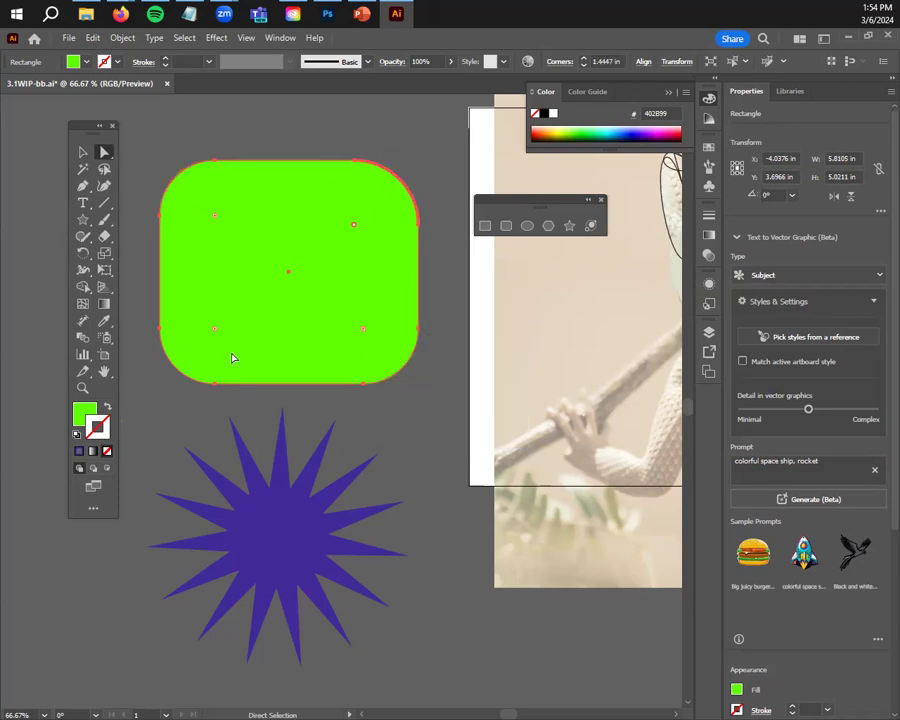
Shift the green shape slightly left and down, and increase the rounding of all its corners, bringing the lower-left radius to about 1.55 in
double_click(213, 331)
click(488, 418)
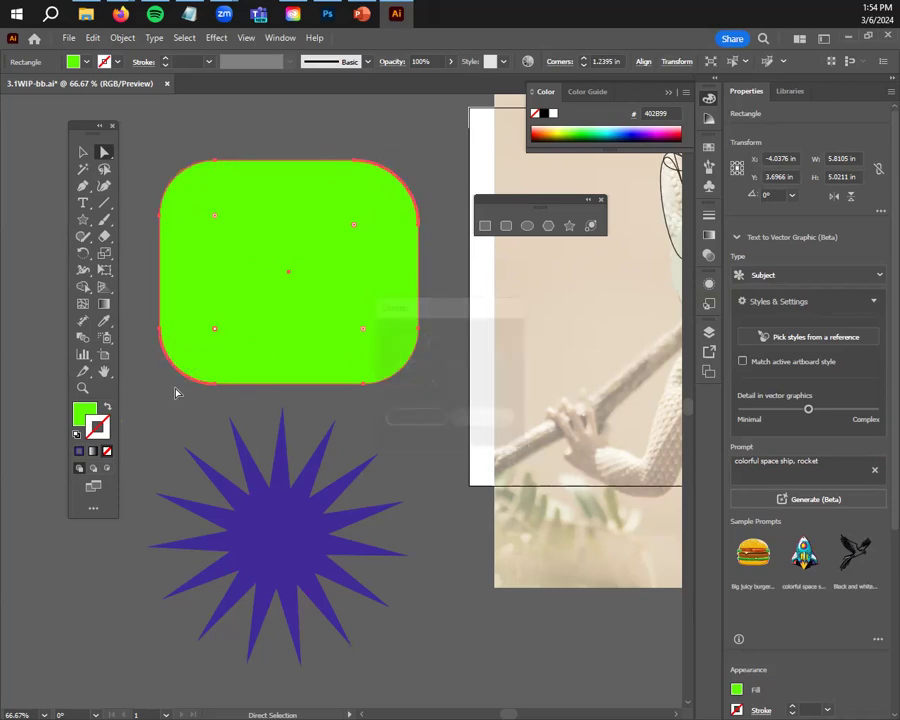
mouse_move(177, 373)
mouse_down()
mouse_move(155, 383)
mouse_move(241, 332)
mouse_move(180, 384)
mouse_up()
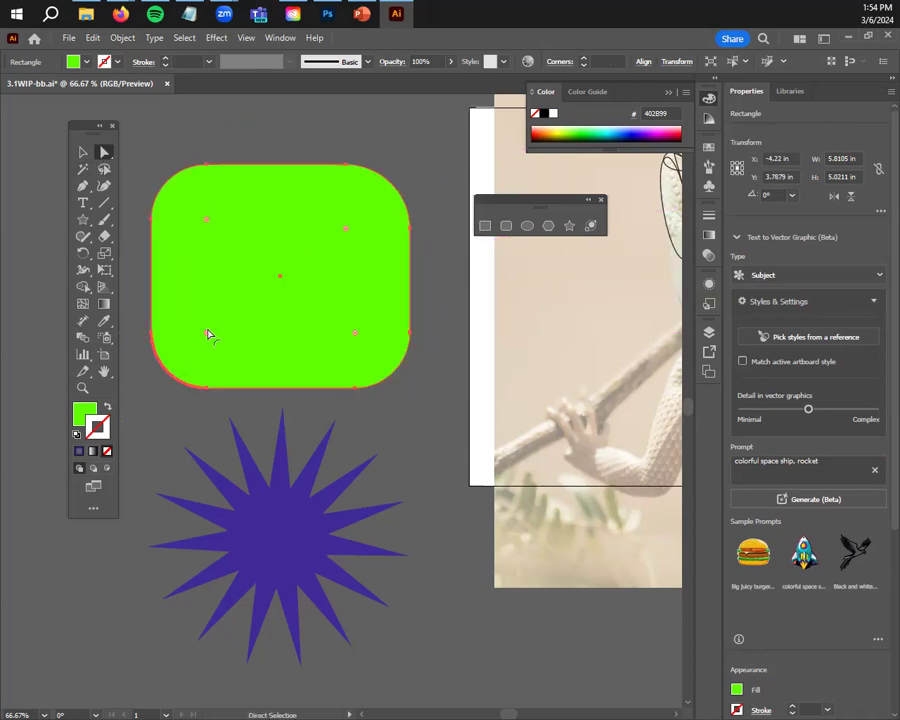
double_click(219, 321)
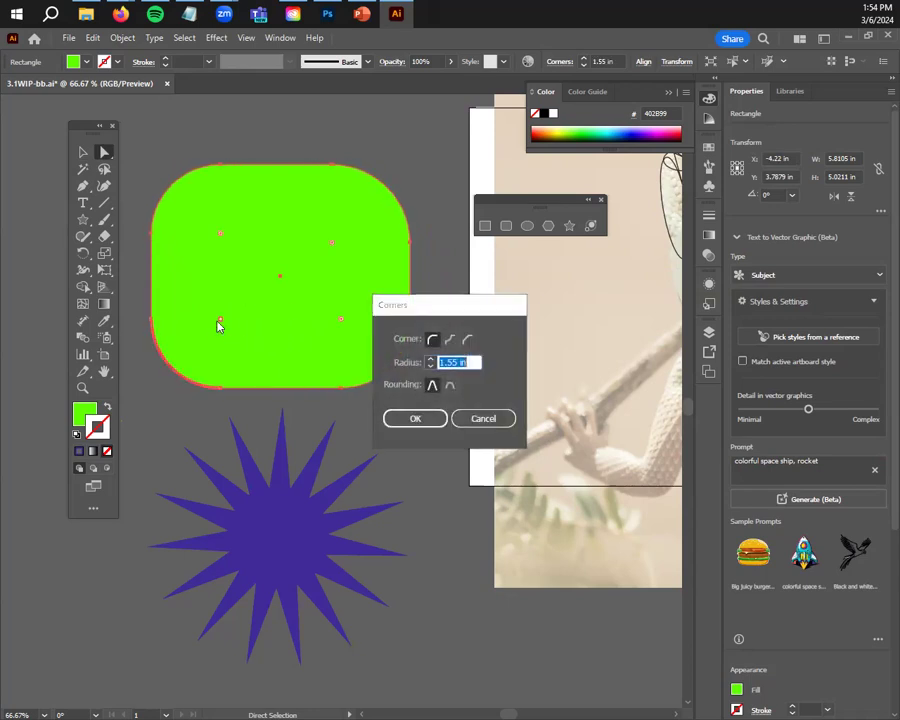
click(481, 417)
Enlarge the green shape's lower-left corner into a wide curve, round the lower-right to about 2.02 in, and round the upper-right corner further
drag(222, 321, 318, 302)
double_click(336, 318)
click(482, 418)
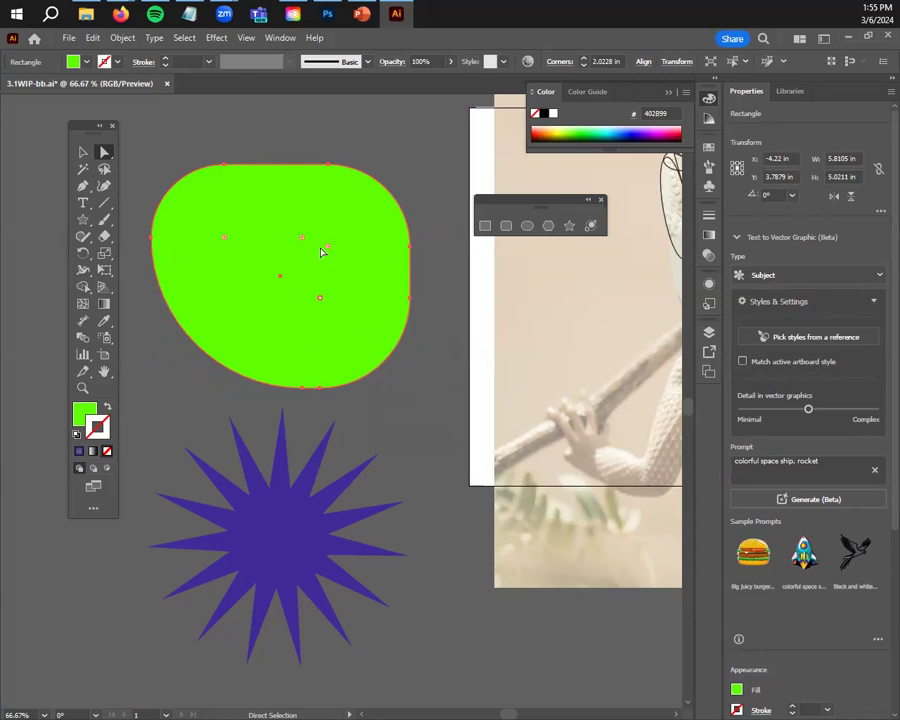
drag(328, 251, 314, 262)
click(82, 152)
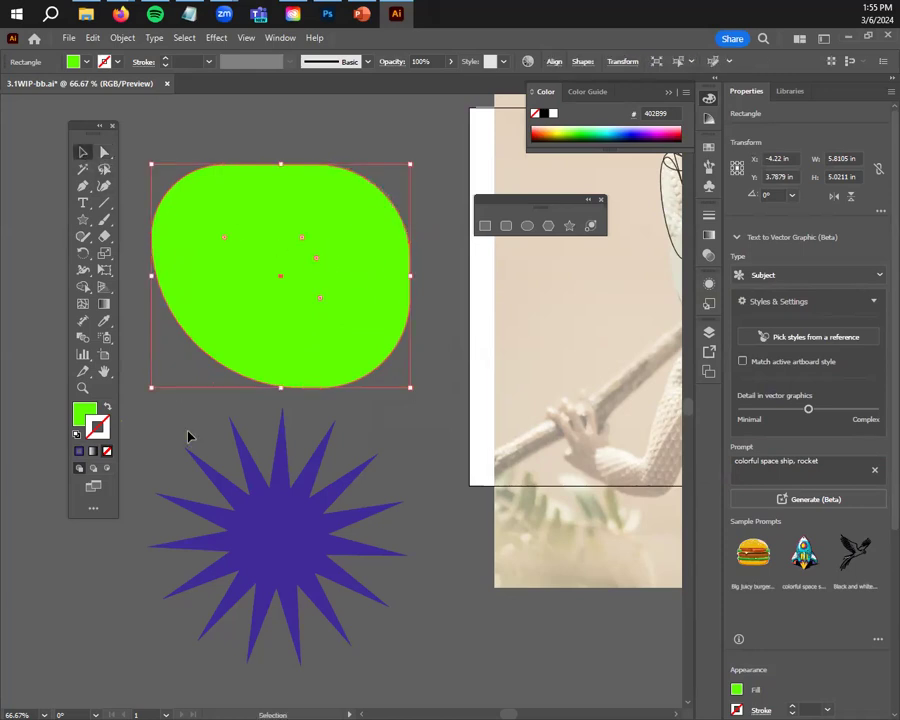
Round all tips and inner corners of the purple star to a radius of about 0.04 in with Direct Selection
click(272, 566)
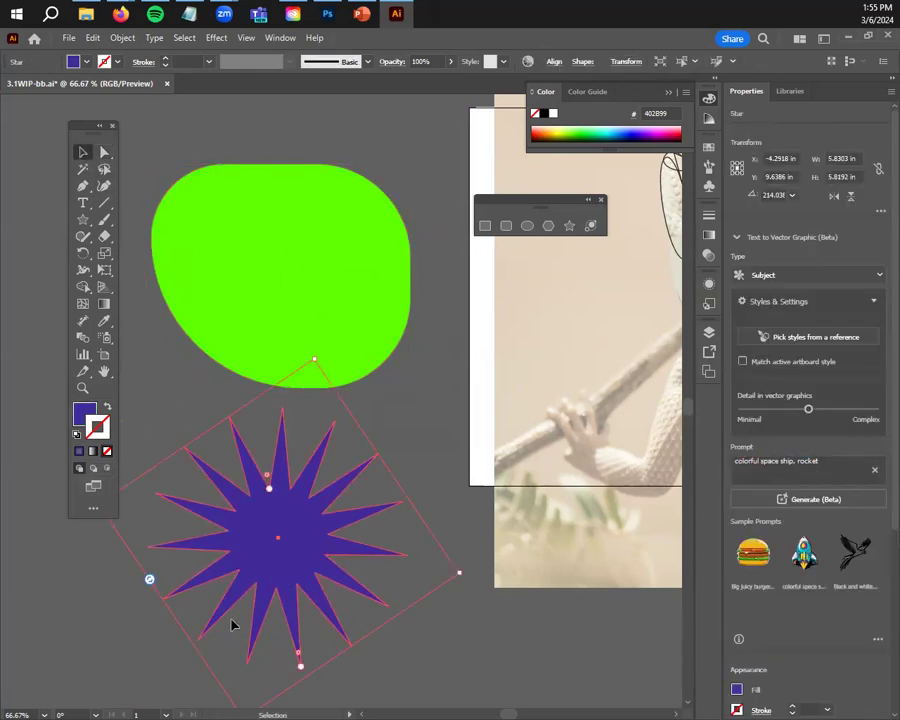
scroll(259, 502, down, 2)
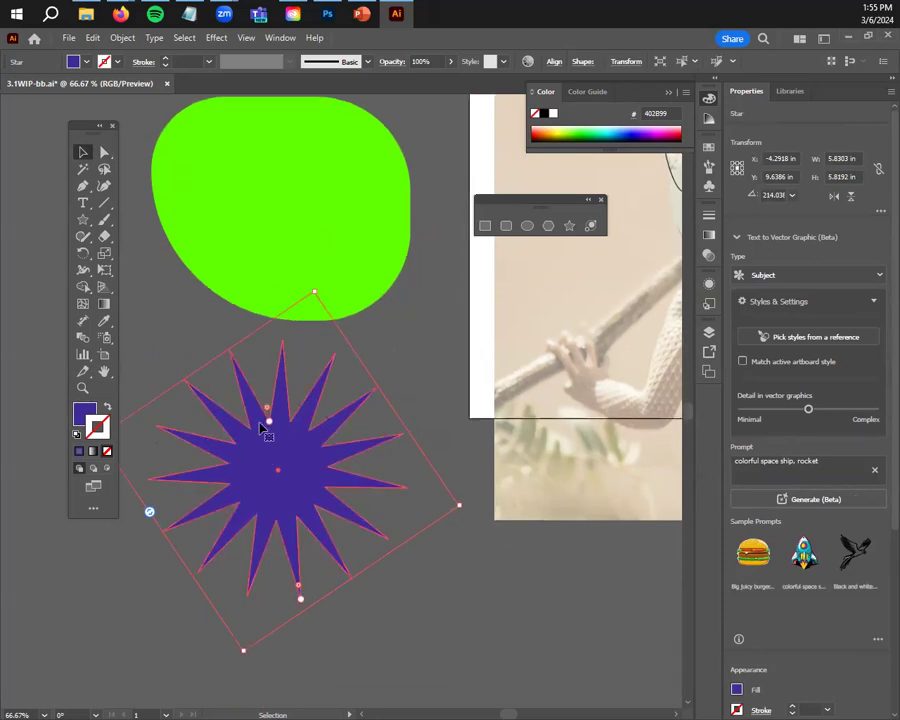
click(105, 153)
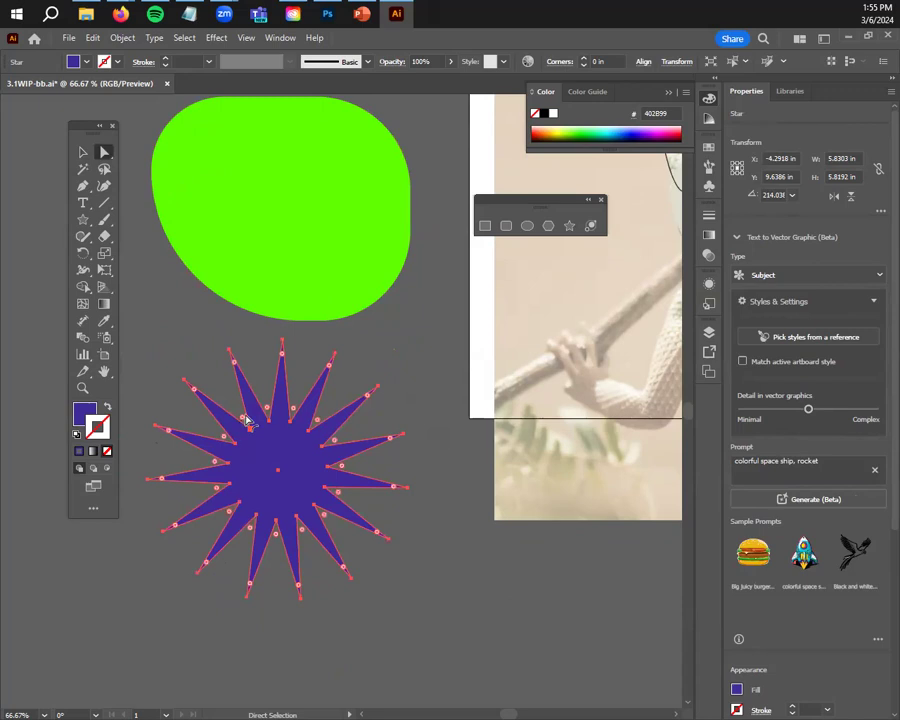
drag(243, 419, 215, 465)
Round a single inner corner on the star's left side to a radius of about 0.31 in and deselect the star
scroll(226, 474, up, 5)
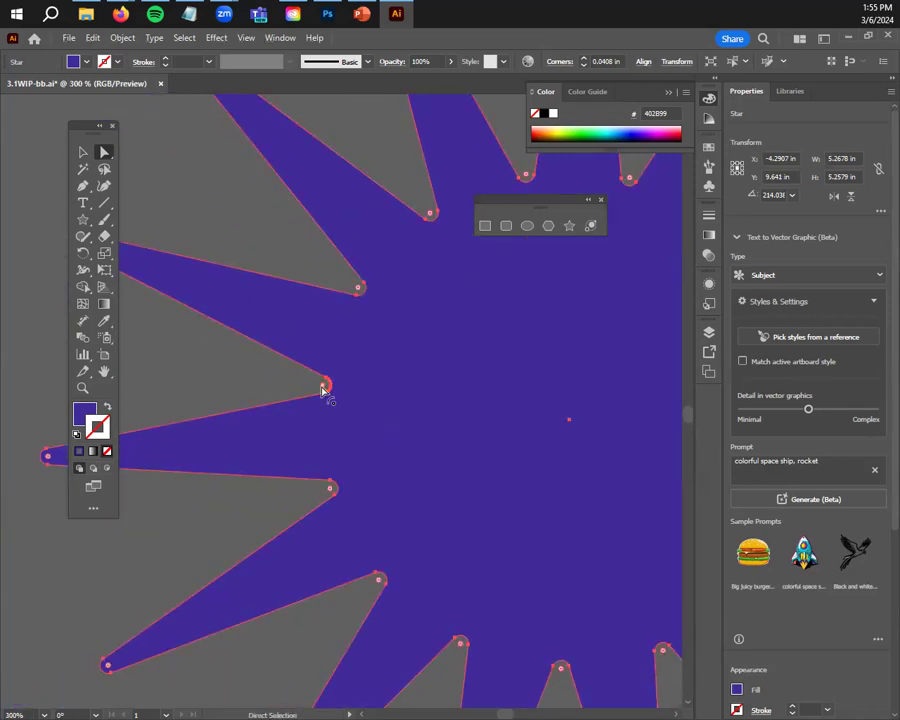
double_click(323, 388)
click(438, 416)
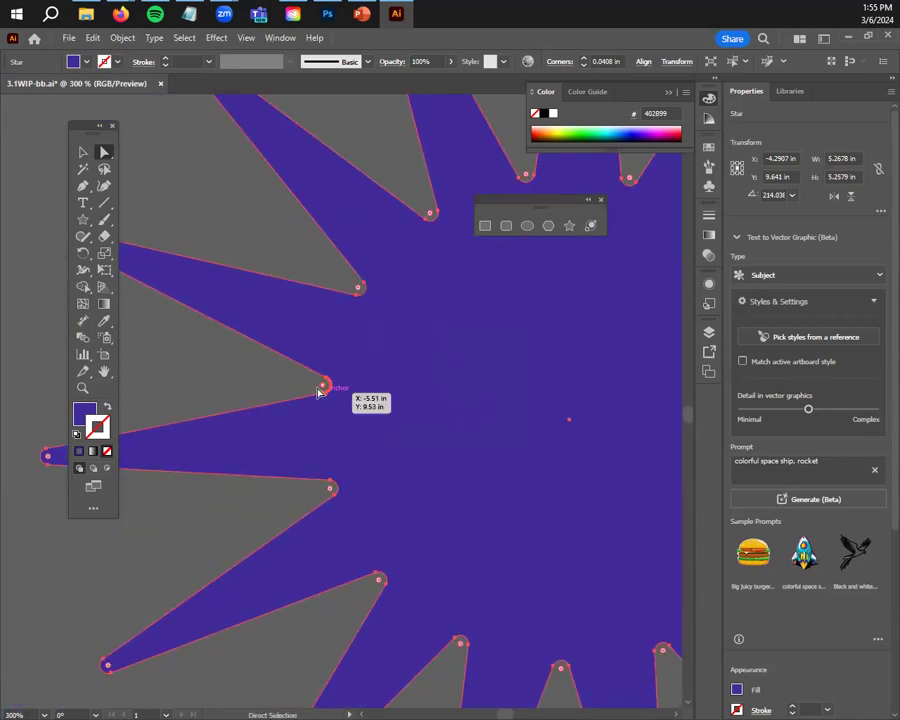
drag(318, 392, 156, 404)
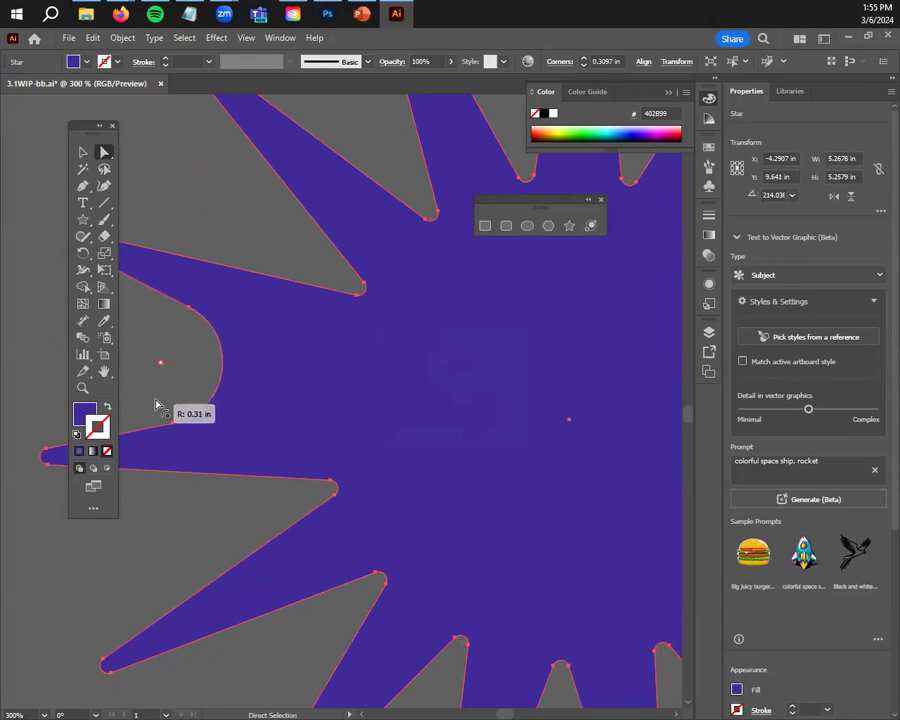
click(231, 534)
Round two neighbouring inner corners on the star's lower-right side into wide curves and sharpen the tip beside them to a 0 in radius
scroll(297, 558, down, 4)
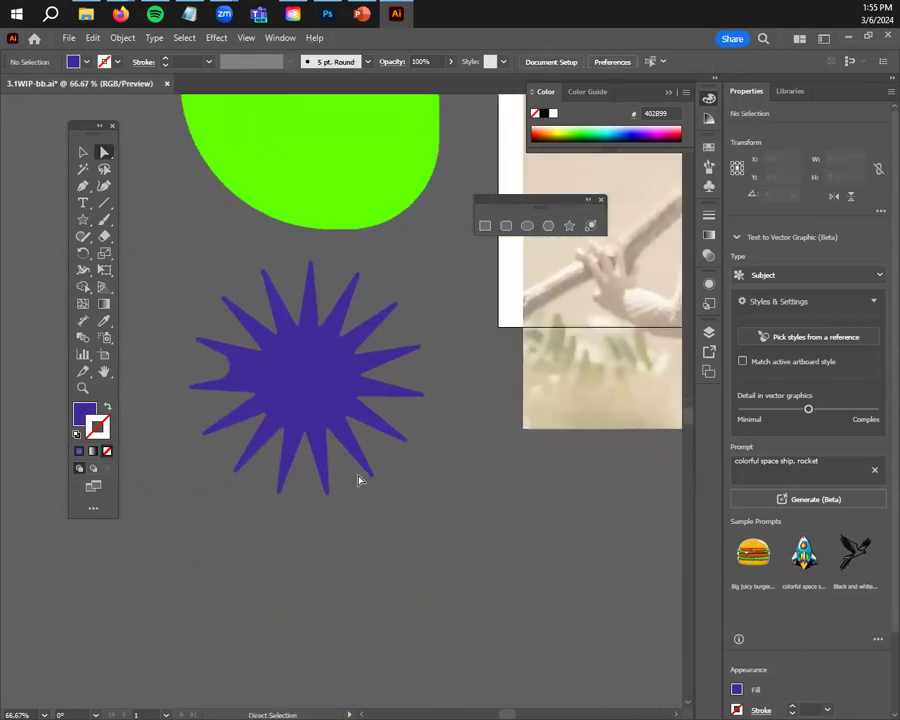
click(365, 460)
drag(355, 428, 360, 395)
drag(333, 441, 298, 526)
scroll(300, 500, up, 2)
scroll(300, 512, up, 2)
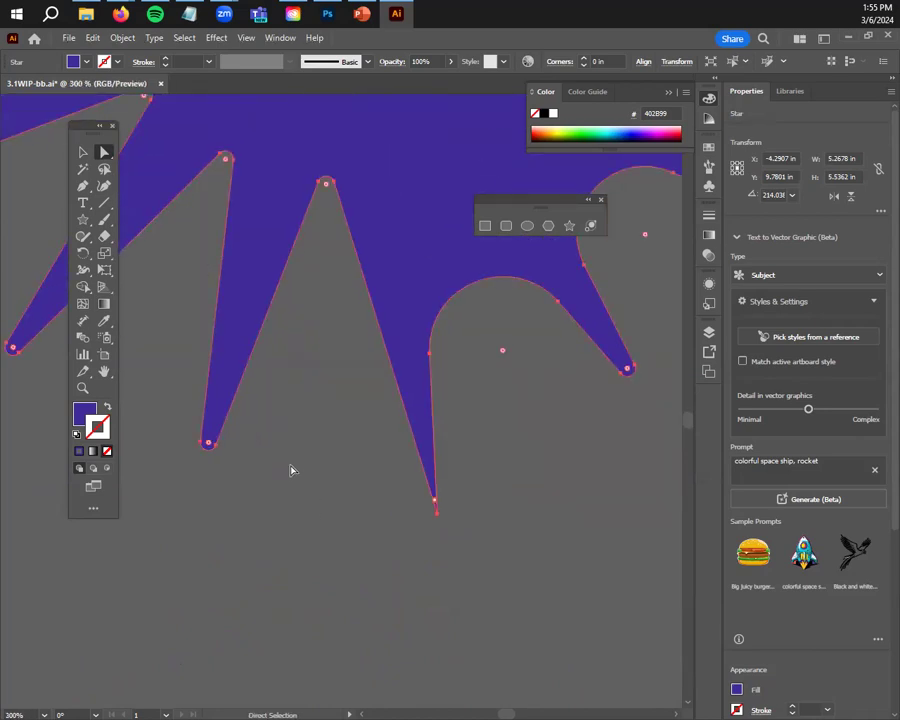
Widen the star's bottom tip just left of the sharpened one into a broad, blunt end and deselect the star
drag(208, 444, 140, 450)
scroll(325, 580, down, 2)
scroll(325, 580, down, 4)
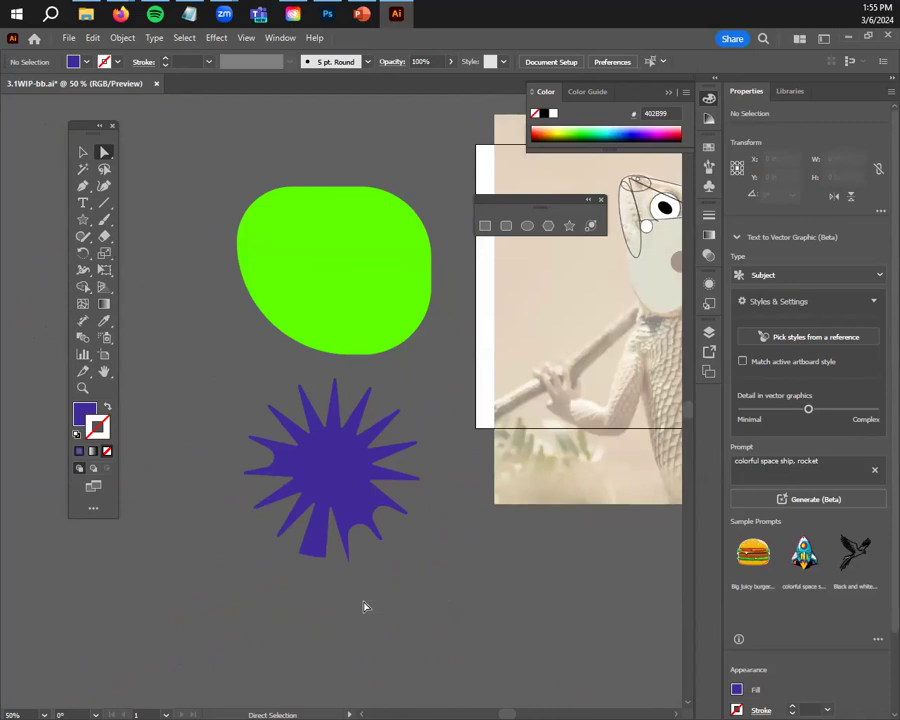
Return the view to the traced lizard head and the white crest triangles on the artboard
scroll(300, 400, up, 1)
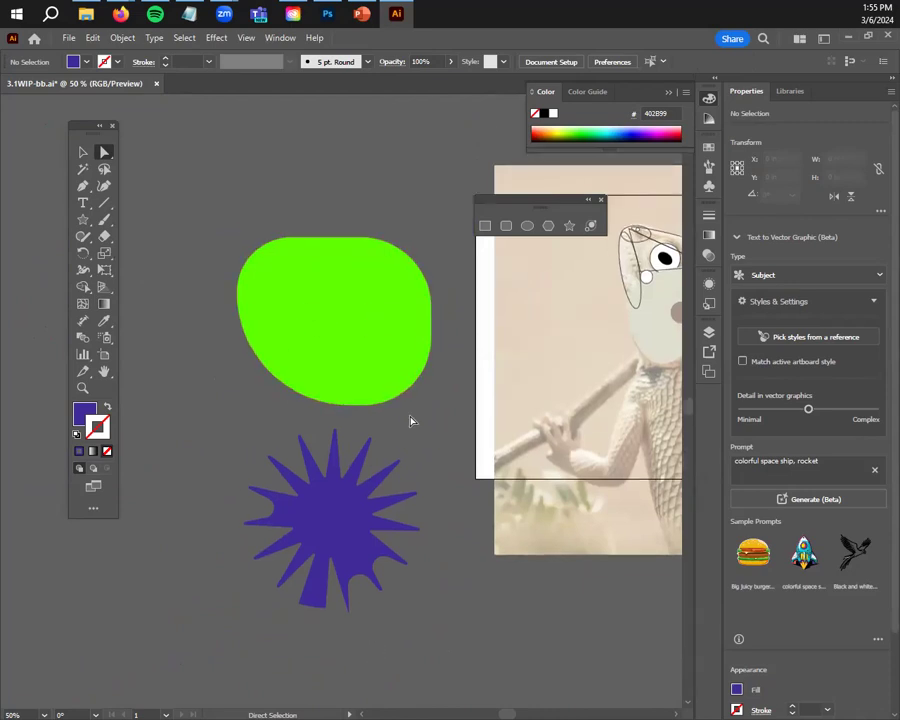
scroll(460, 455, down, 1)
scroll(503, 454, up, 4)
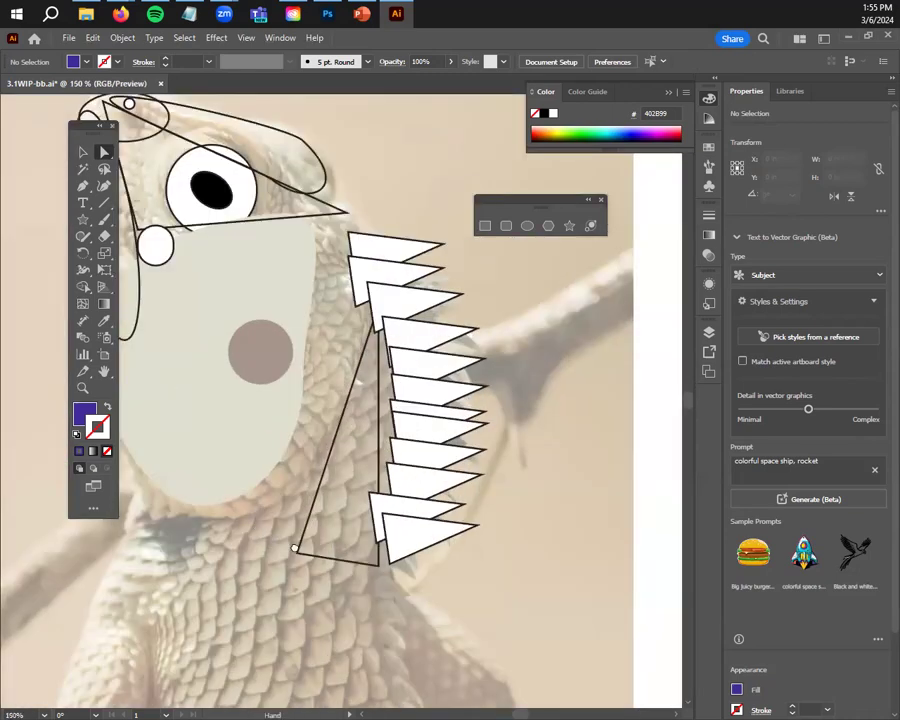
drag(287, 549, 405, 658)
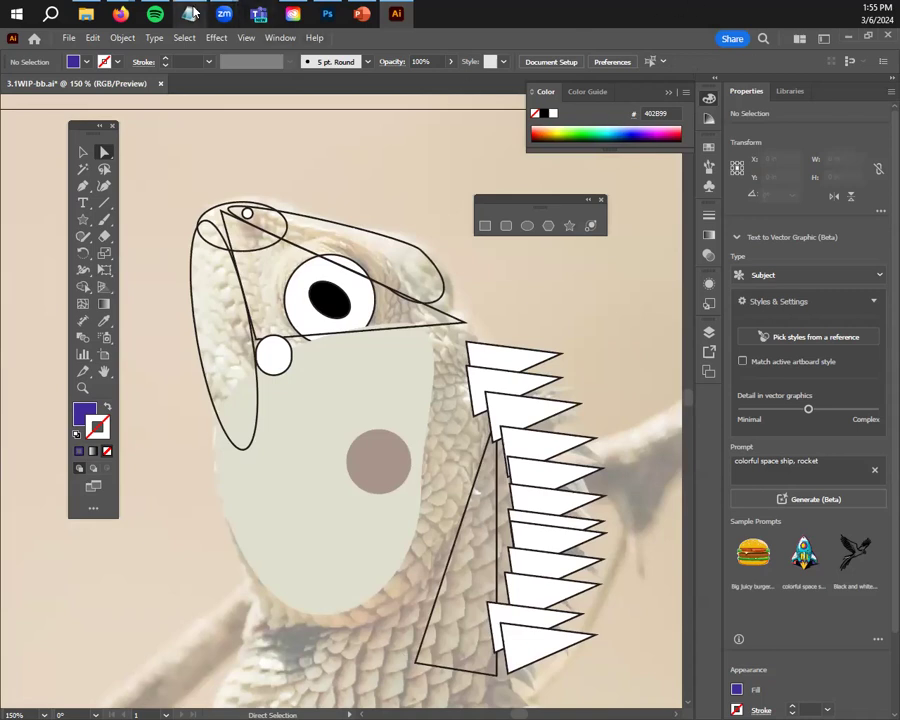
Switch to Notepad, review the shape-making topics, seating chart and PROJ 3.1 work-time notes in 0306_gd.txt, and return to Illustrator
click(189, 13)
click(403, 407)
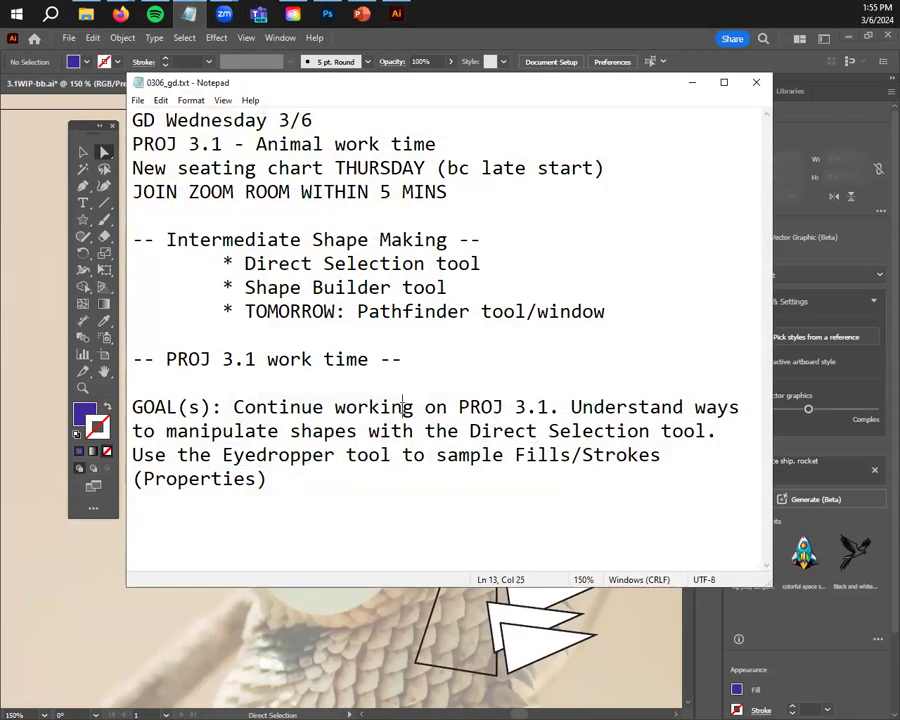
click(476, 333)
drag(448, 287, 133, 240)
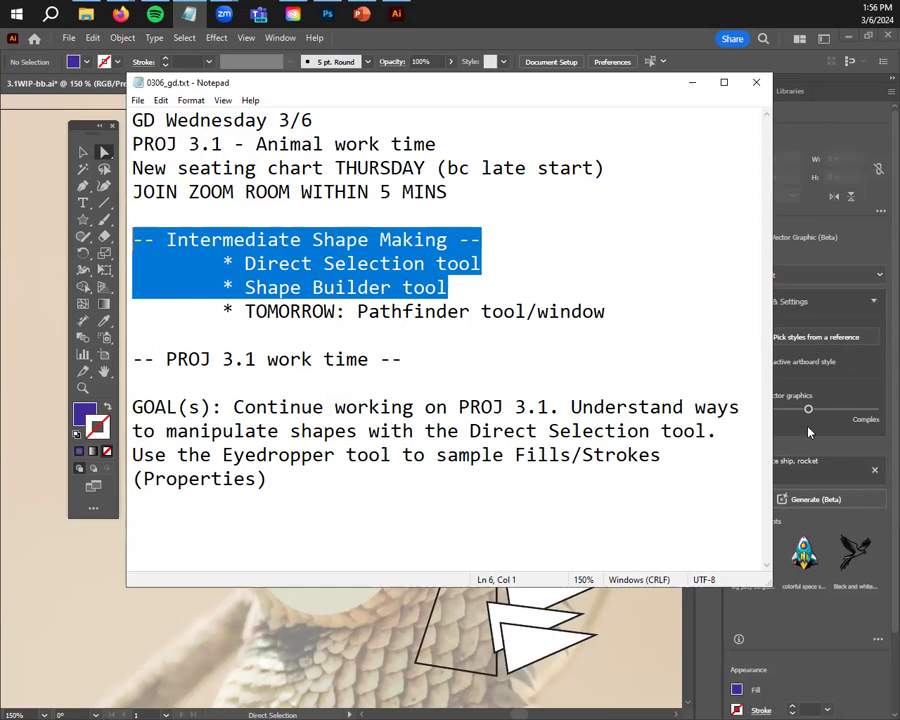
click(348, 447)
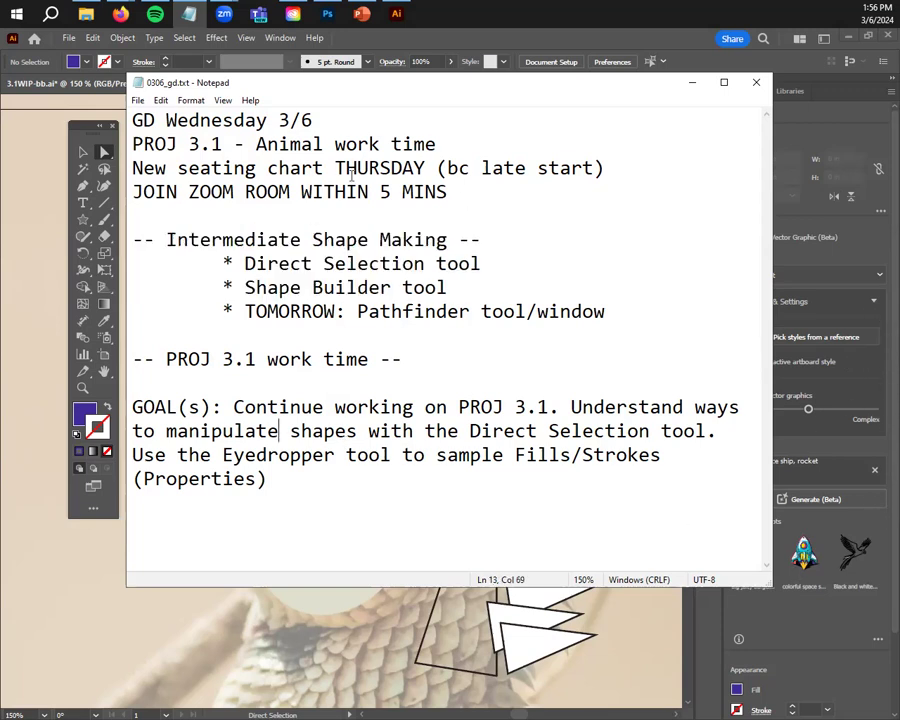
drag(606, 168, 128, 168)
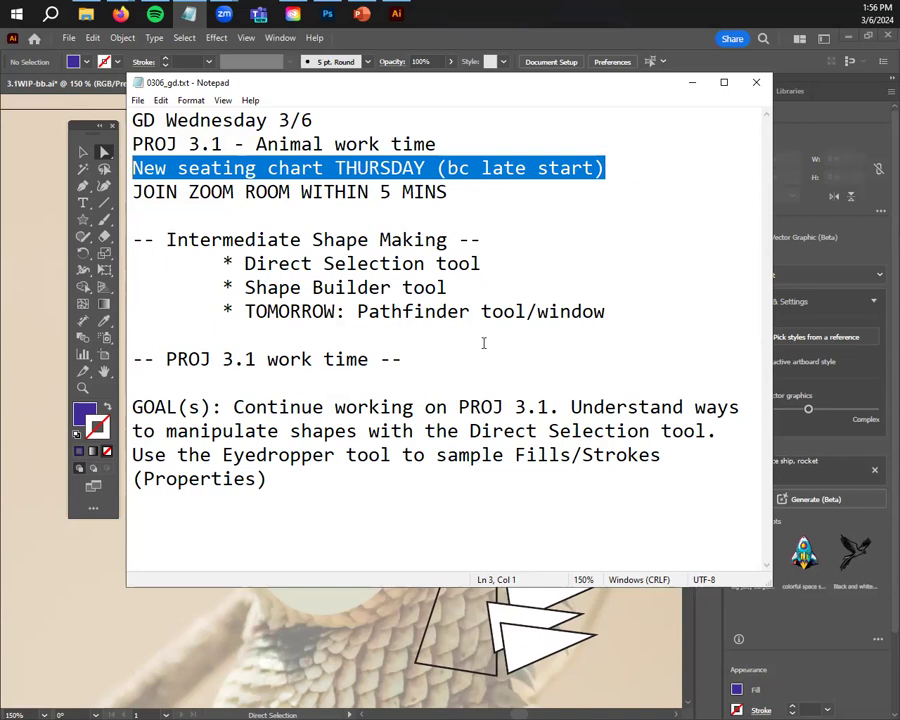
drag(166, 359, 434, 368)
click(489, 373)
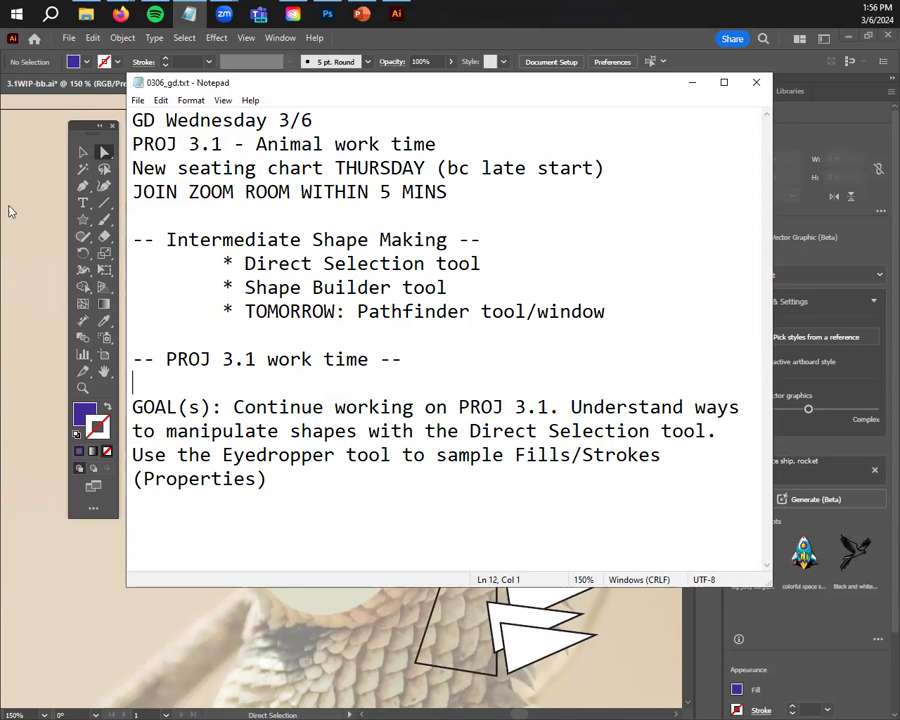
click(690, 83)
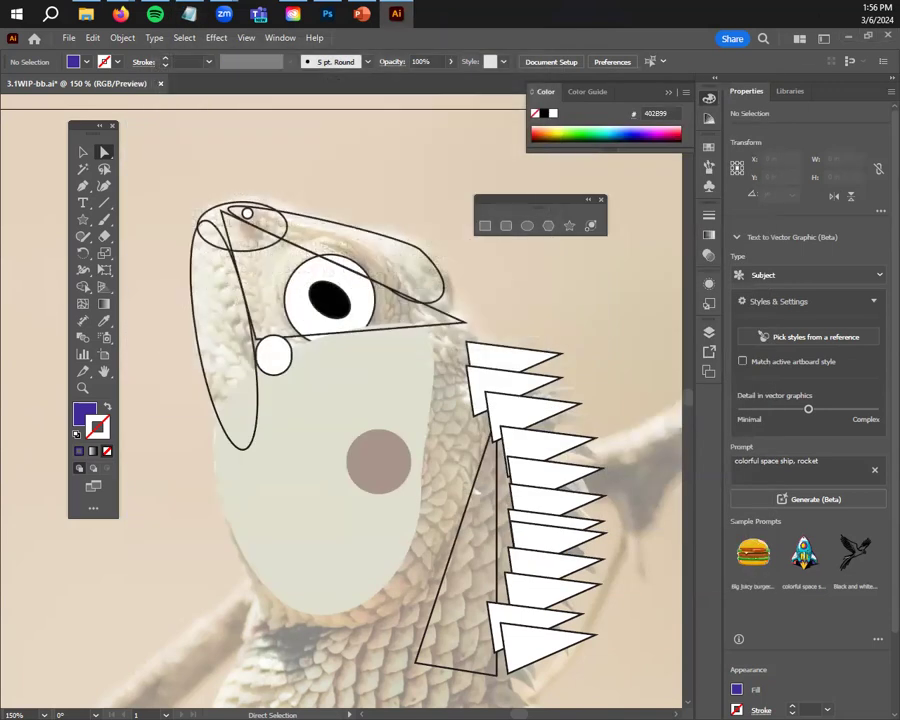